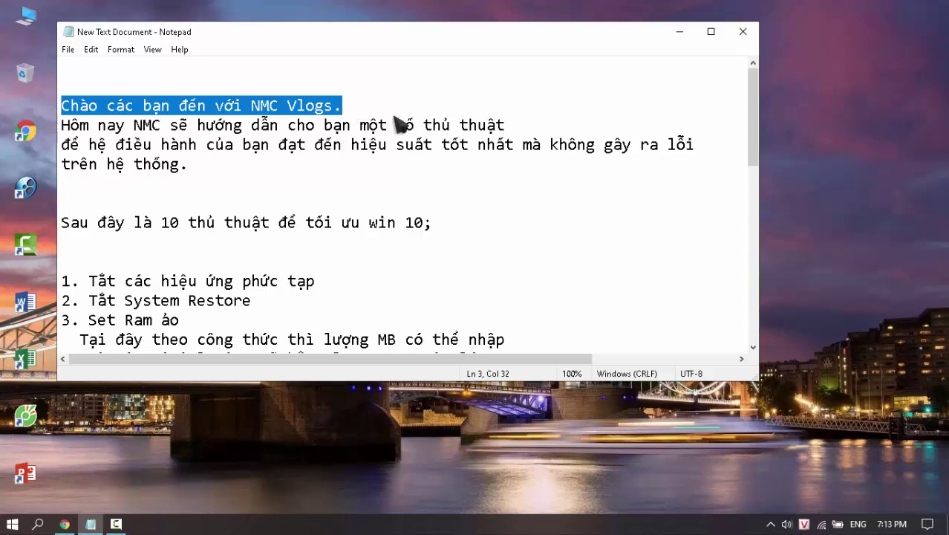
Step: Highlight the introduction and the first tip, "Tắt các hiệu ứng phức tạp", in the Notepad notes and minimize the window
{"action": "left_click_drag", "start_coordinate": [402, 125], "coordinate": [503, 229]}
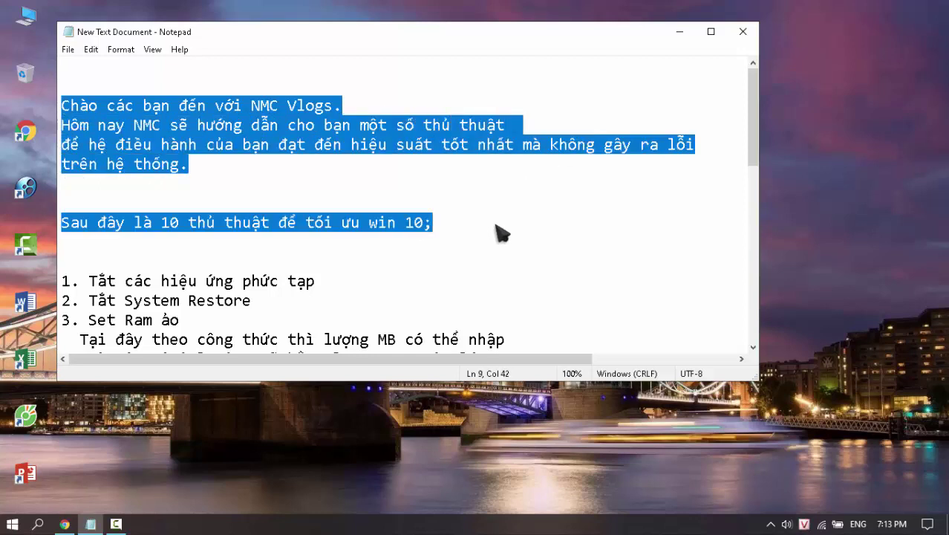
{"action": "left_click", "coordinate": [502, 231]}
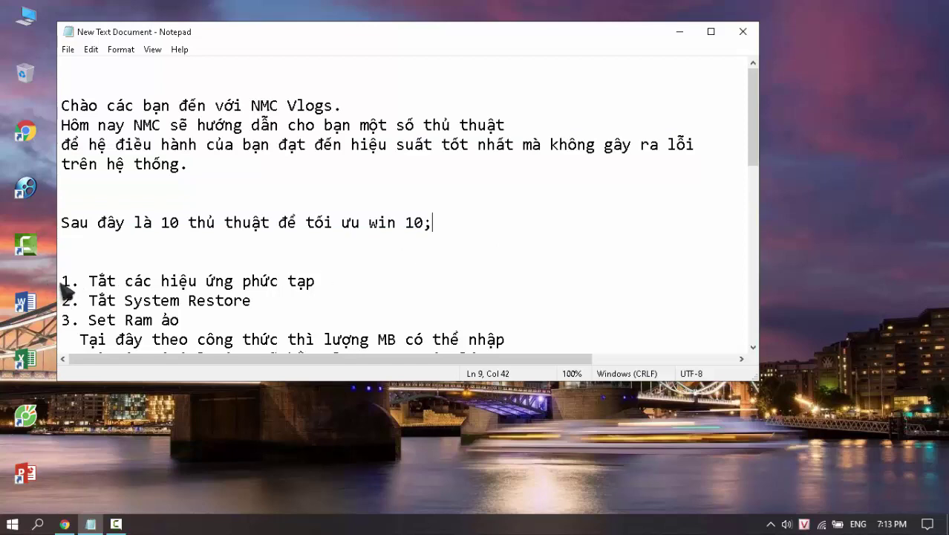
{"action": "left_click_drag", "start_coordinate": [63, 283], "coordinate": [316, 282]}
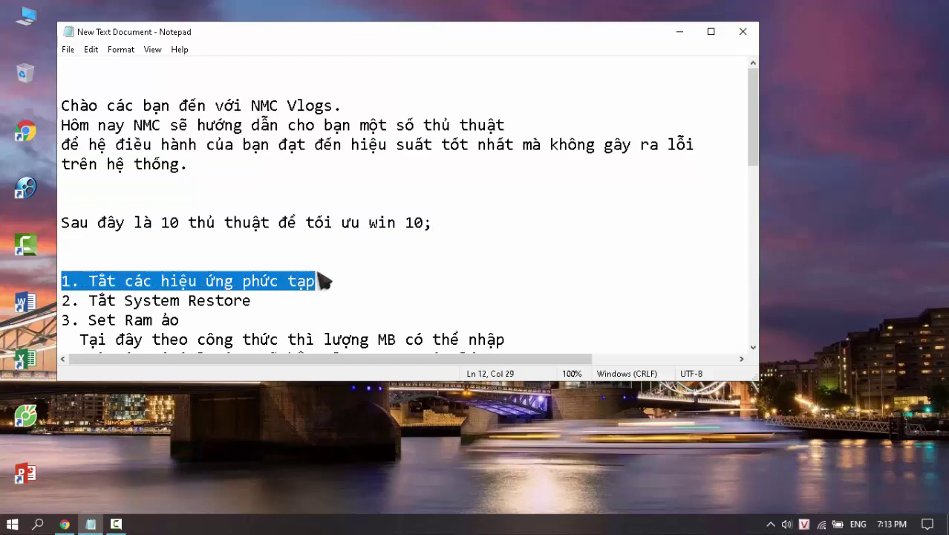
{"action": "left_click", "coordinate": [346, 261]}
{"action": "left_click", "coordinate": [679, 31]}
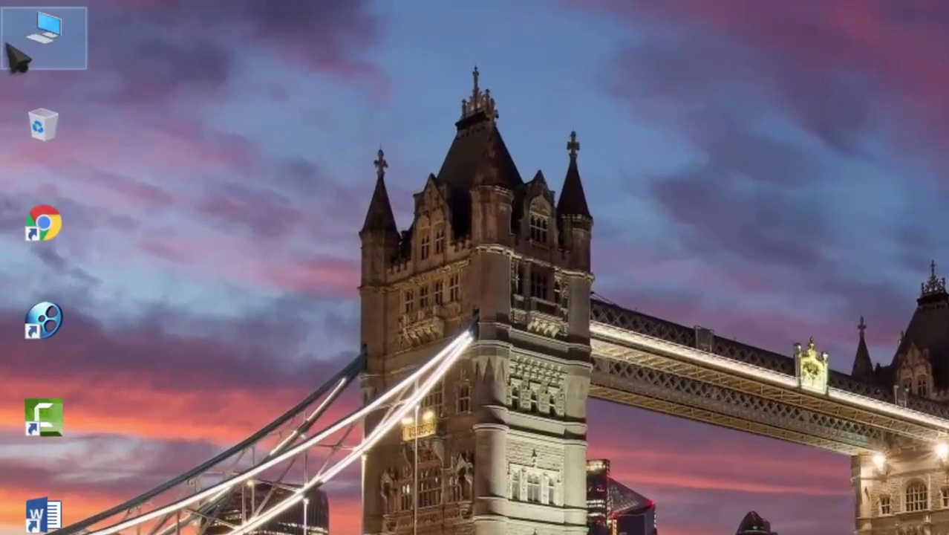
Step: In the computer's advanced system settings, set the visual effects to Adjust for best performance, apply it and close System Properties
{"action": "right_click", "coordinate": [5, 26]}
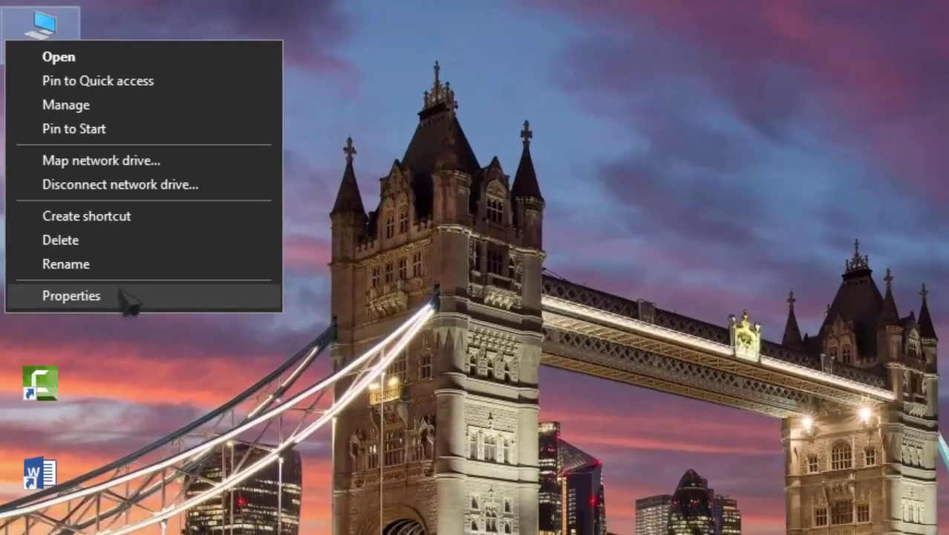
{"action": "left_click", "coordinate": [137, 327]}
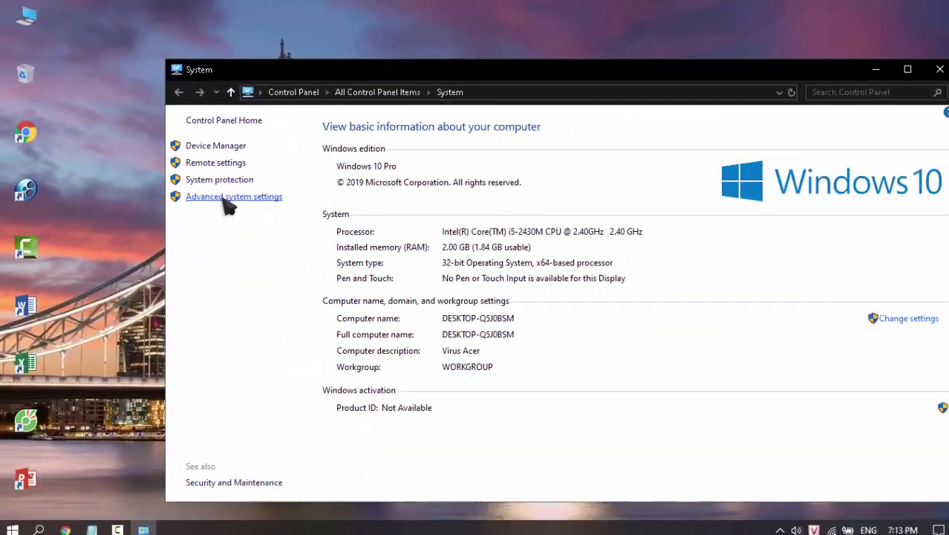
{"action": "left_click", "coordinate": [224, 198]}
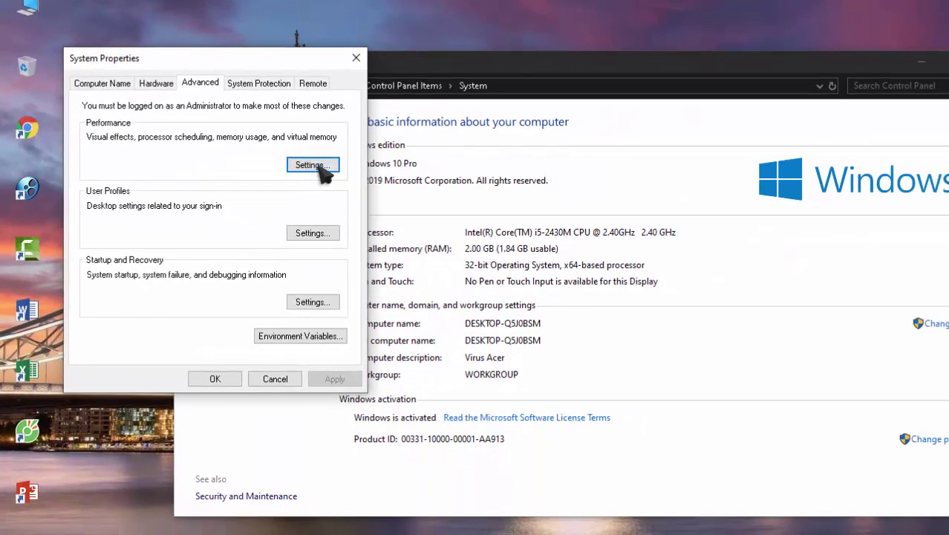
{"action": "left_click", "coordinate": [380, 200]}
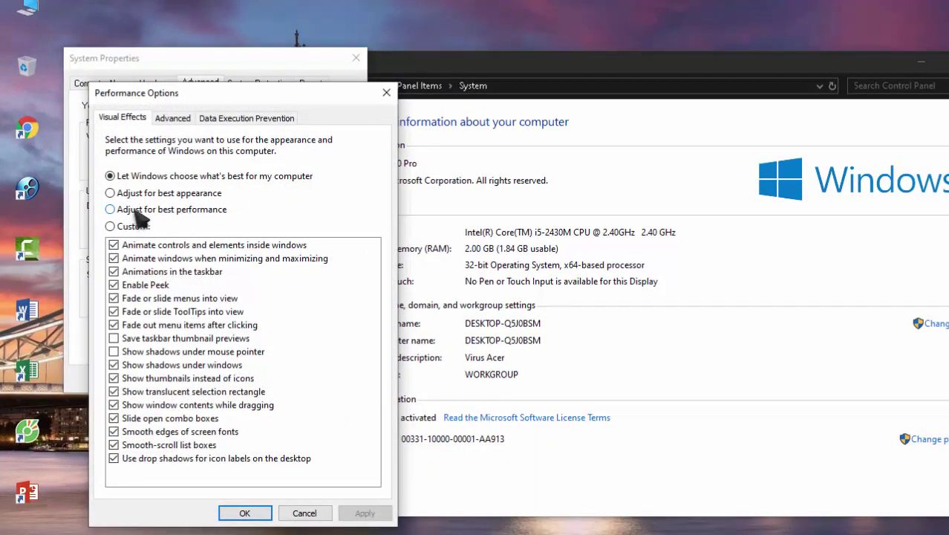
{"action": "left_click", "coordinate": [134, 211]}
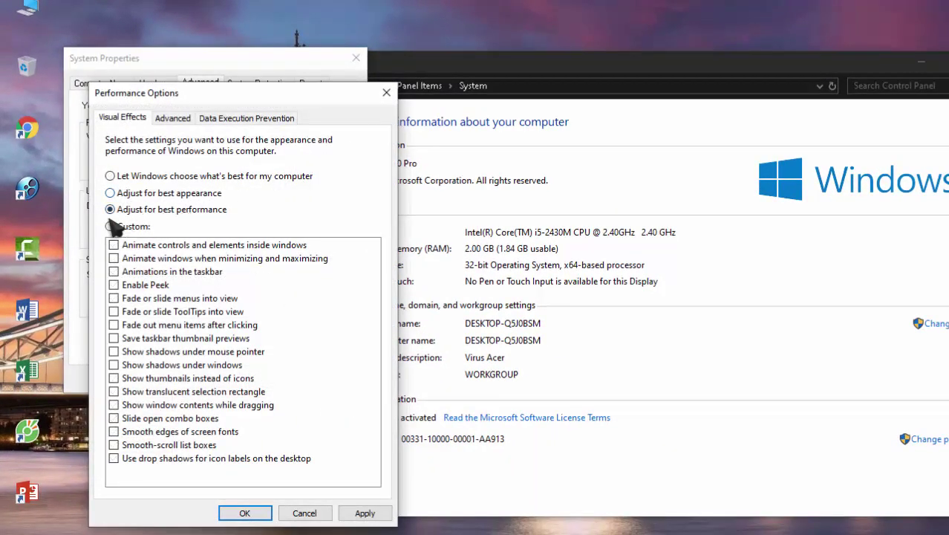
{"action": "left_click", "coordinate": [365, 513]}
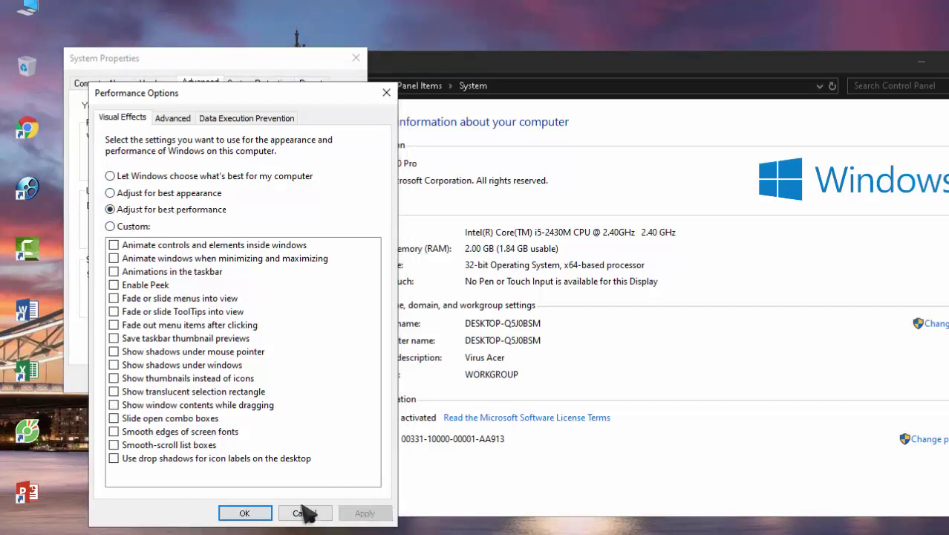
{"action": "left_click", "coordinate": [248, 513]}
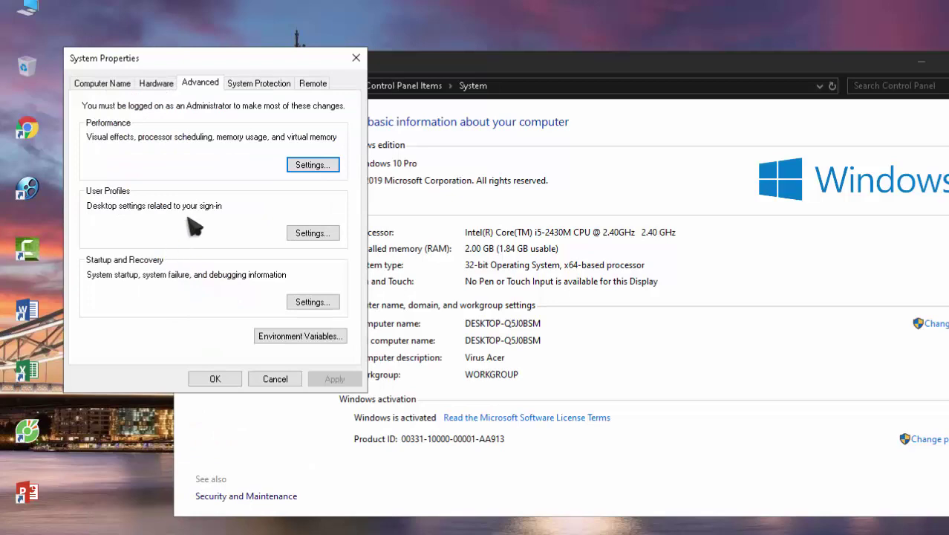
{"action": "left_click", "coordinate": [219, 380]}
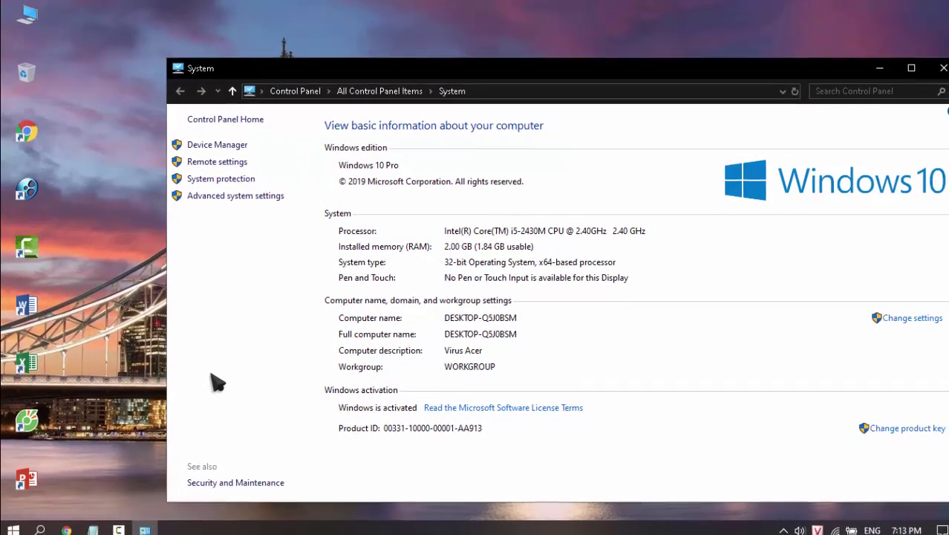
Step: Bring back the Notepad notes, highlight the second tip, "Tắt System Restore", and minimize the window
{"action": "left_click", "coordinate": [92, 527]}
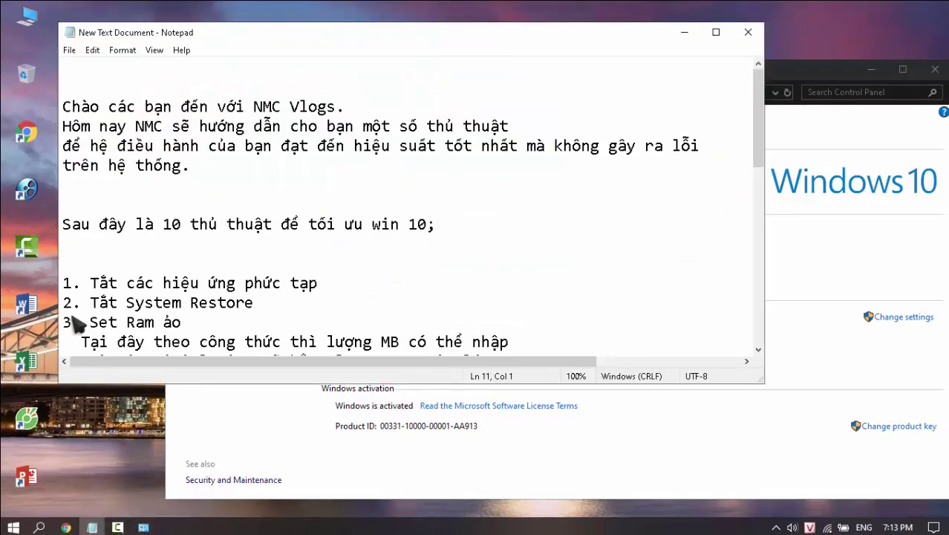
{"action": "left_click", "coordinate": [255, 303]}
{"action": "left_click_drag", "start_coordinate": [255, 303], "coordinate": [63, 305]}
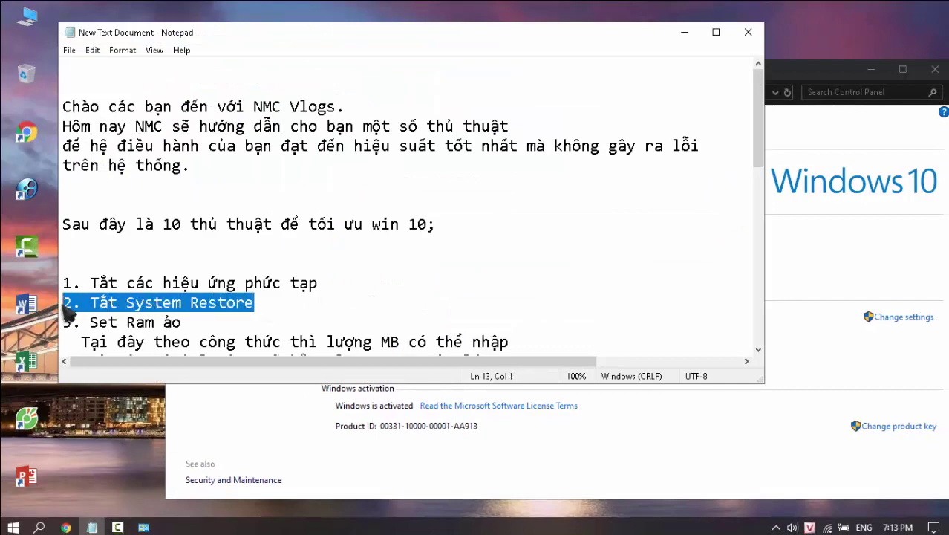
{"action": "left_click", "coordinate": [292, 312]}
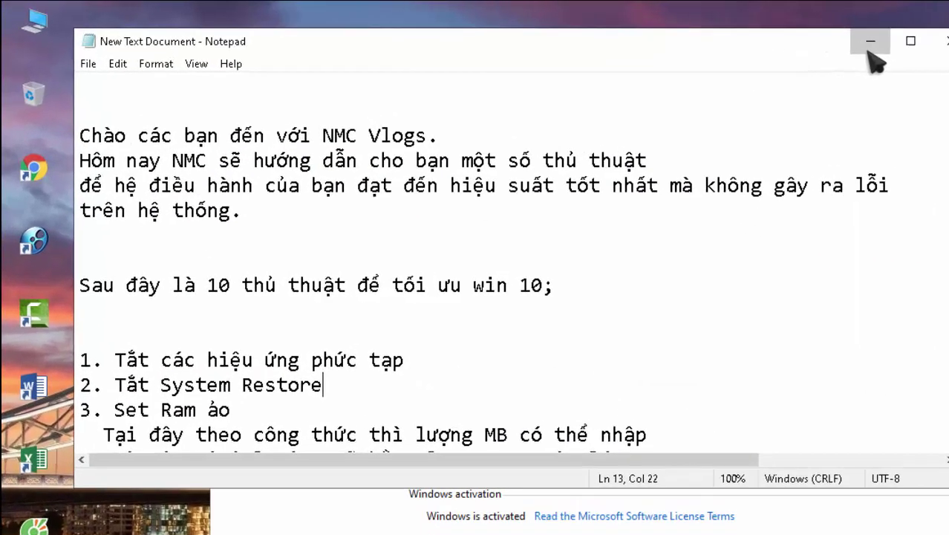
{"action": "left_click", "coordinate": [685, 32]}
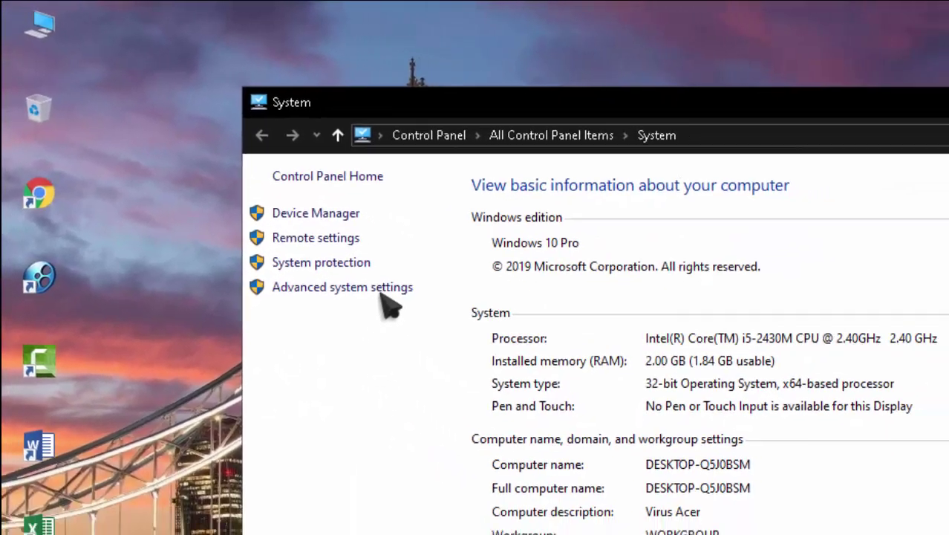
Step: Disable system protection for the Windows (C:) drive in System Properties, apply the setting and close the dialog
{"action": "left_click", "coordinate": [382, 289]}
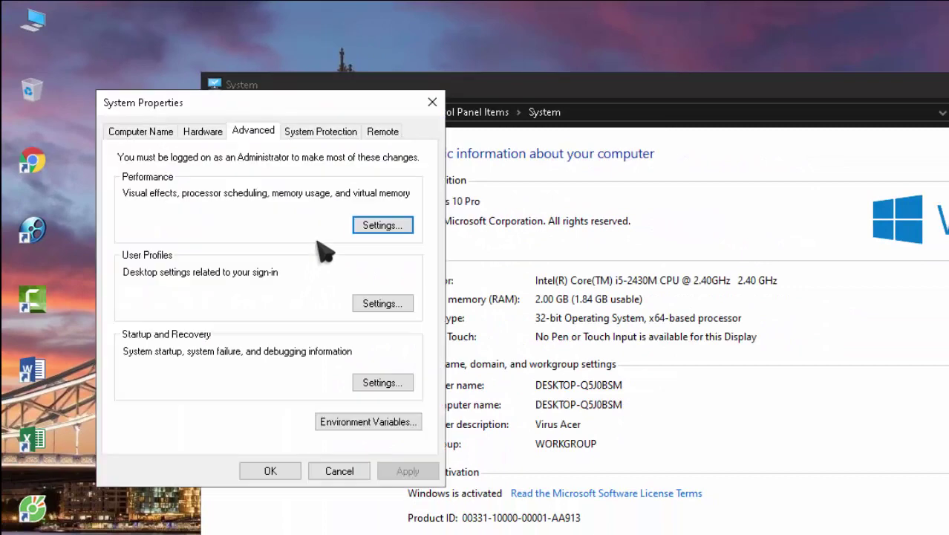
{"action": "left_click", "coordinate": [336, 134]}
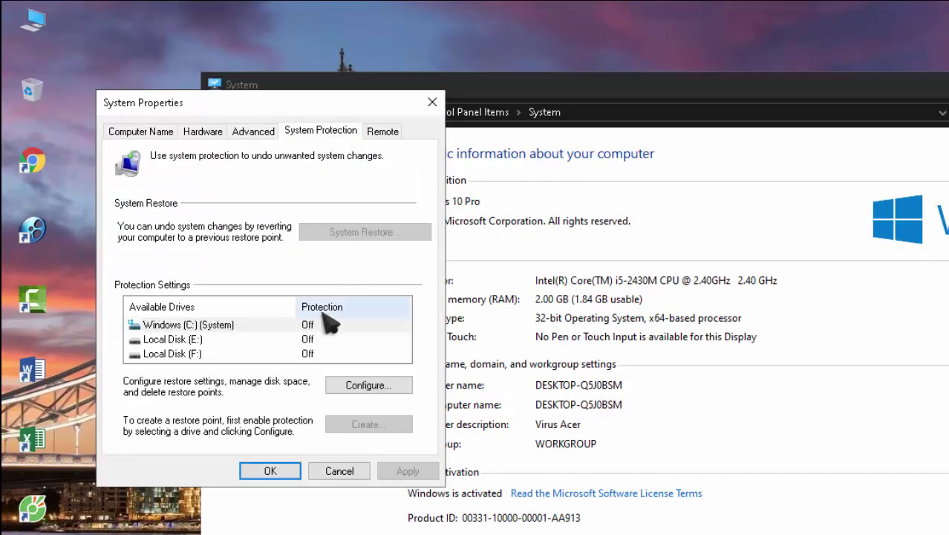
{"action": "left_click", "coordinate": [310, 325]}
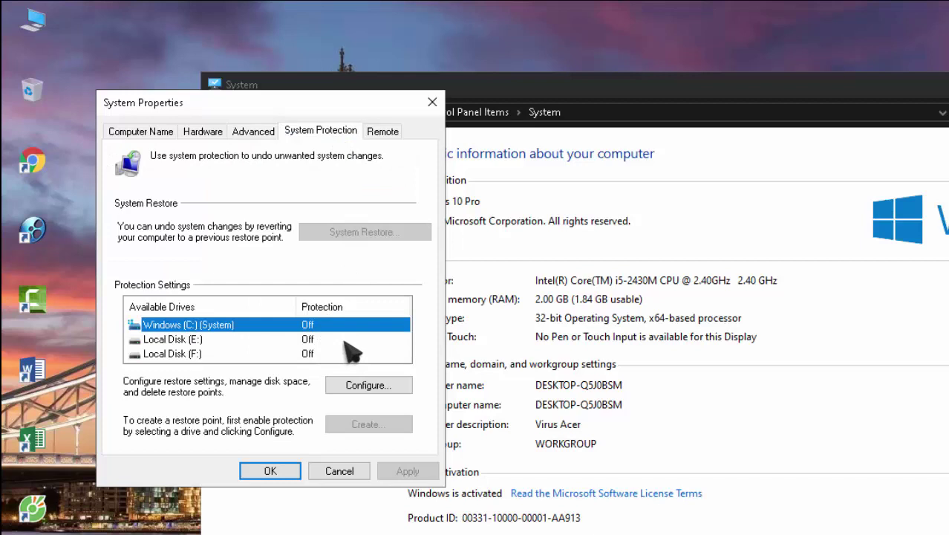
{"action": "left_click", "coordinate": [364, 384]}
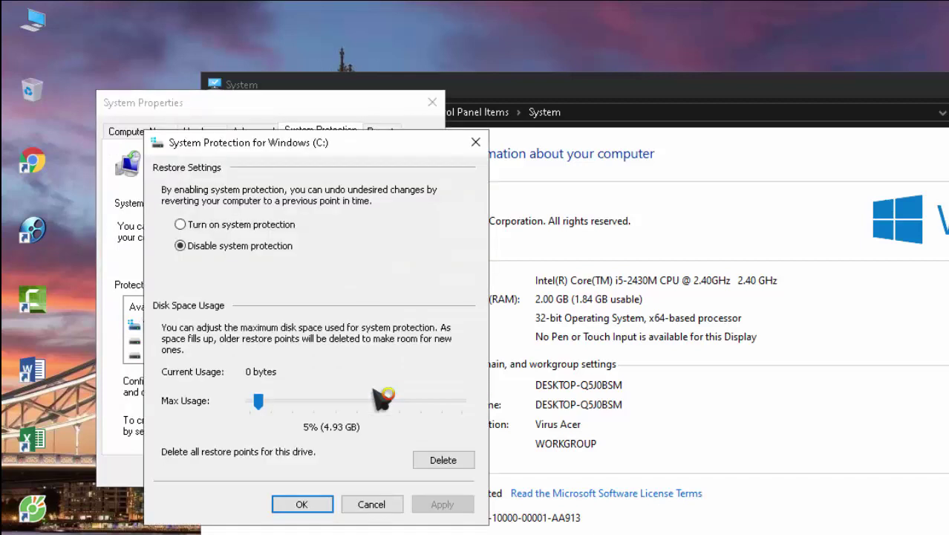
{"action": "left_click", "coordinate": [240, 246]}
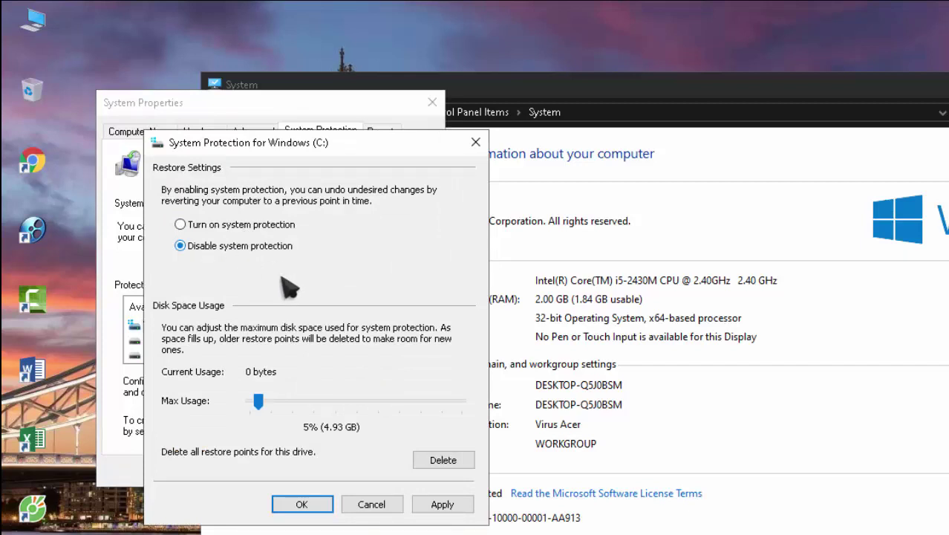
{"action": "left_click", "coordinate": [441, 505]}
{"action": "left_click", "coordinate": [304, 504]}
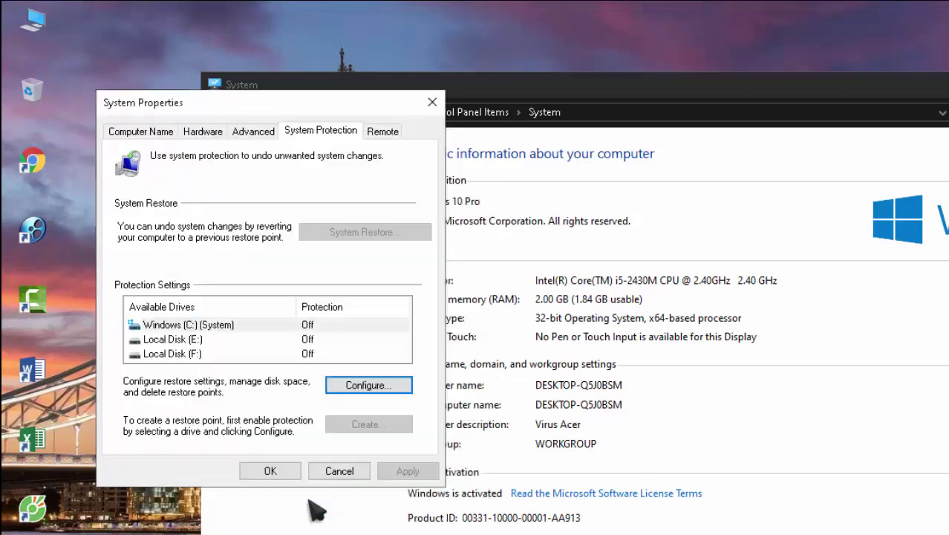
{"action": "left_click", "coordinate": [311, 354]}
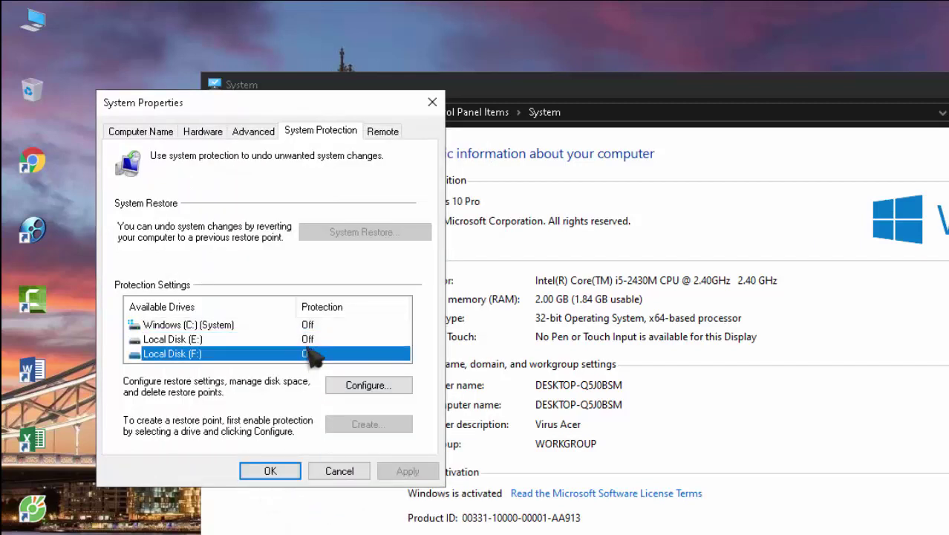
{"action": "left_click", "coordinate": [318, 325]}
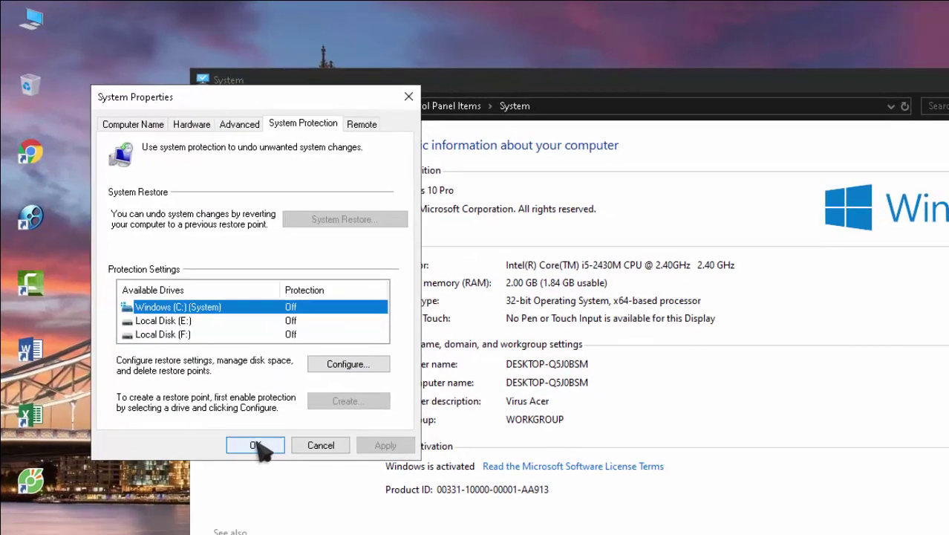
{"action": "left_click", "coordinate": [255, 445]}
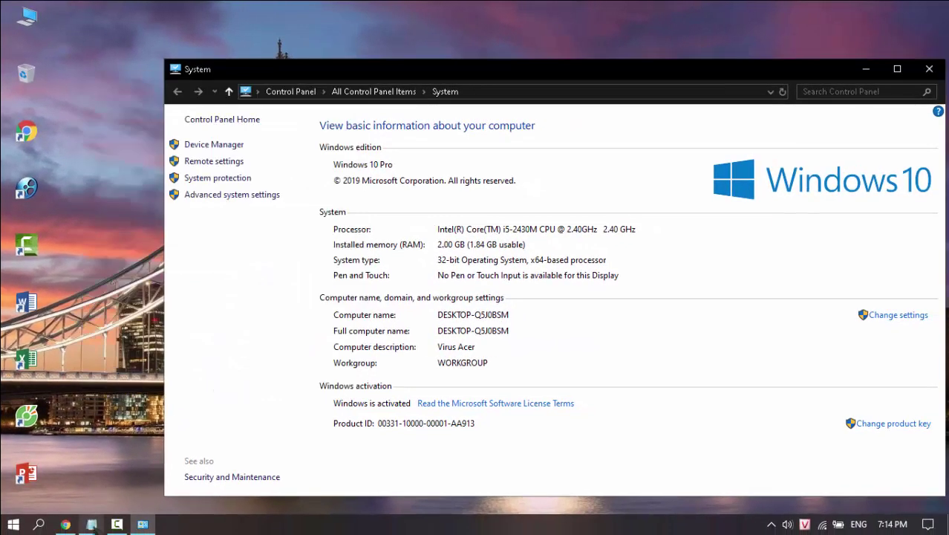
Step: Return to the Notepad notes, highlight the third tip, "Set Ram ảo", and minimize the window
{"action": "left_click", "coordinate": [91, 525]}
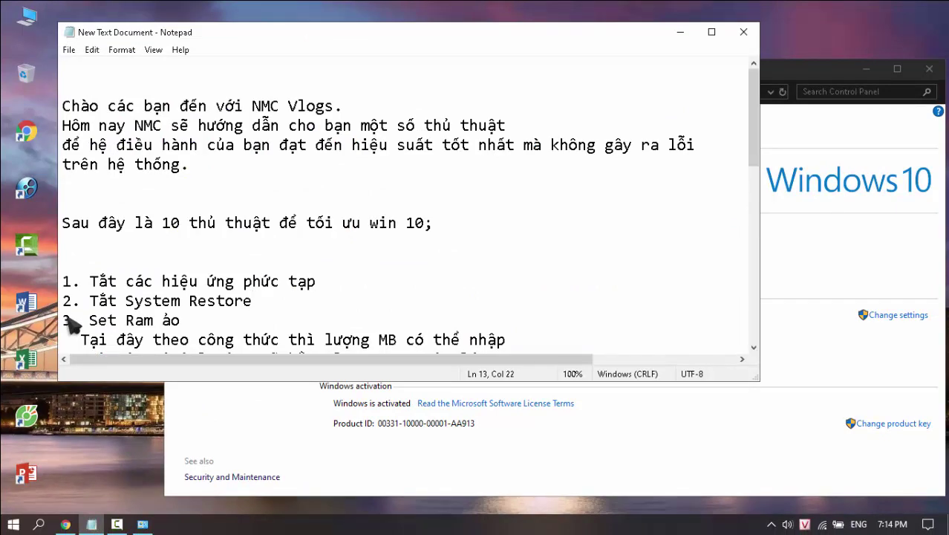
{"action": "left_click_drag", "start_coordinate": [64, 320], "coordinate": [186, 323]}
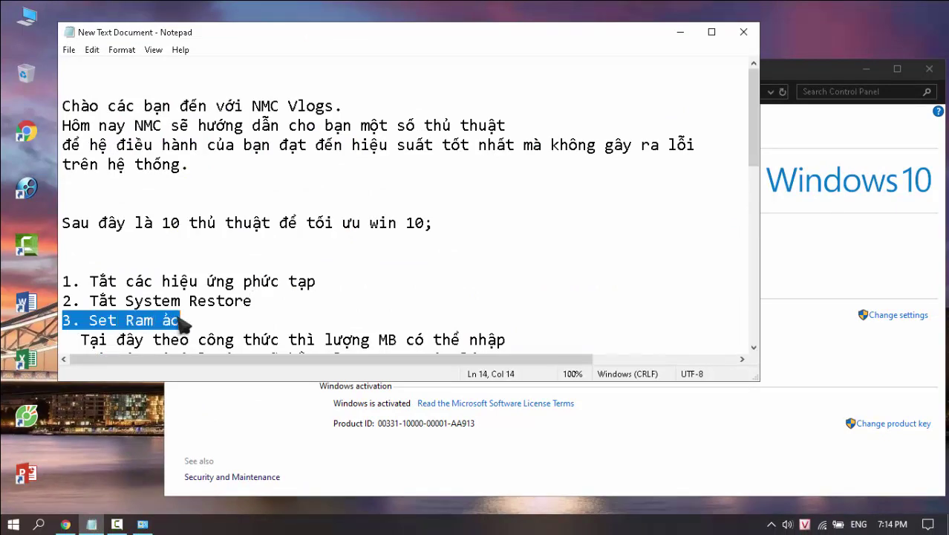
{"action": "left_click", "coordinate": [198, 323]}
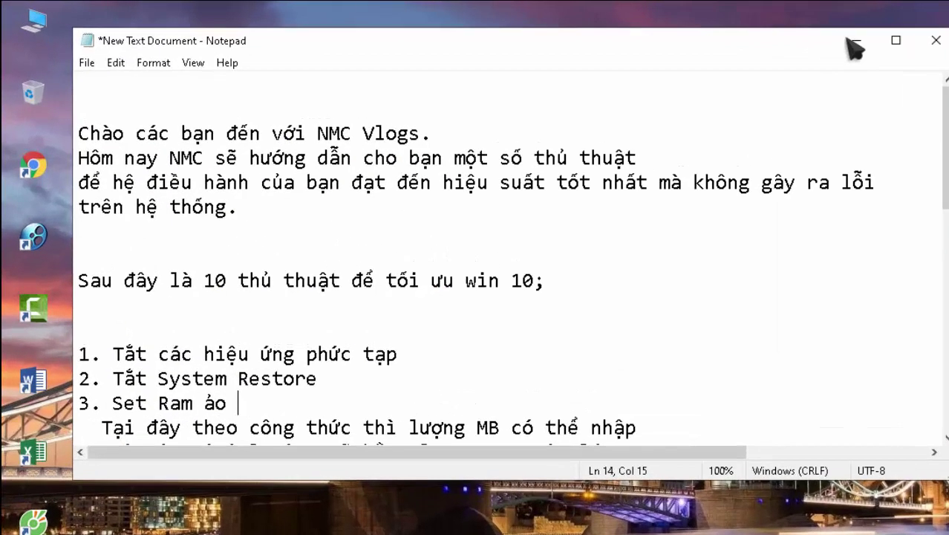
{"action": "left_click", "coordinate": [680, 32]}
Step: Open the Virtual Memory settings from the computer's advanced performance options and turn off automatic paging file management for all drives
{"action": "right_click", "coordinate": [78, 53]}
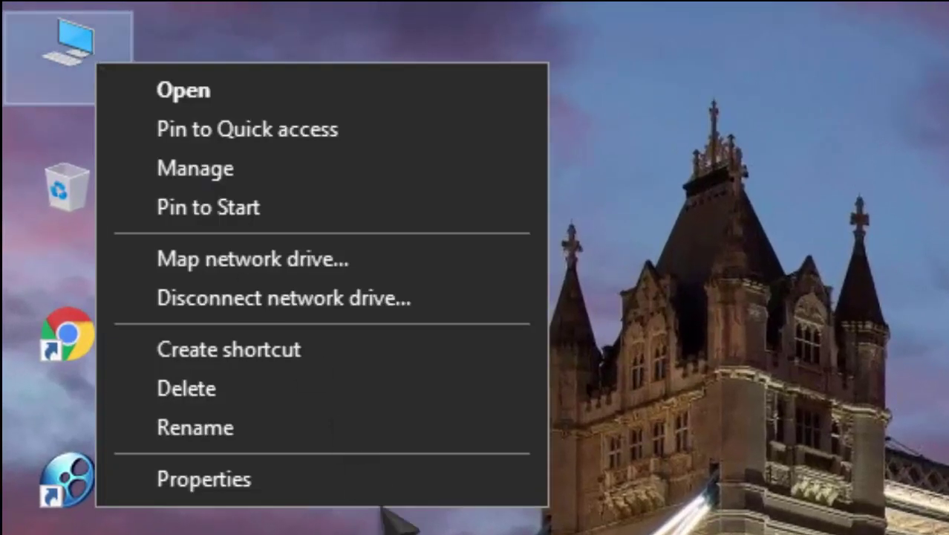
{"action": "left_click", "coordinate": [167, 382]}
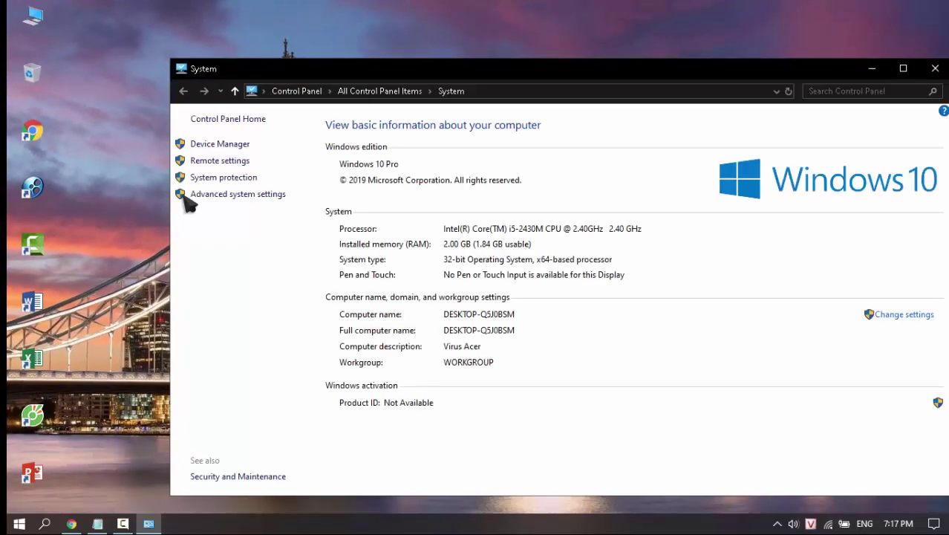
{"action": "left_click", "coordinate": [242, 194]}
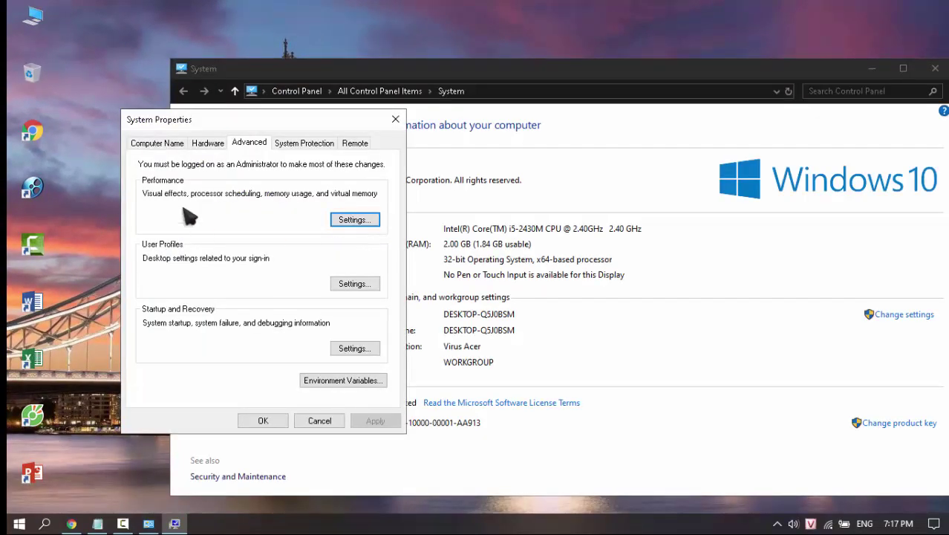
{"action": "left_click", "coordinate": [351, 220]}
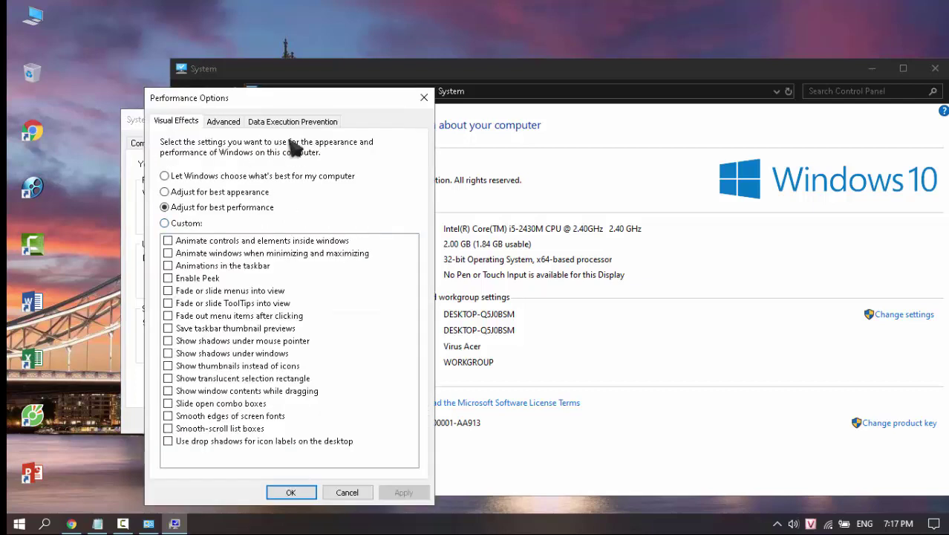
{"action": "left_click", "coordinate": [239, 125]}
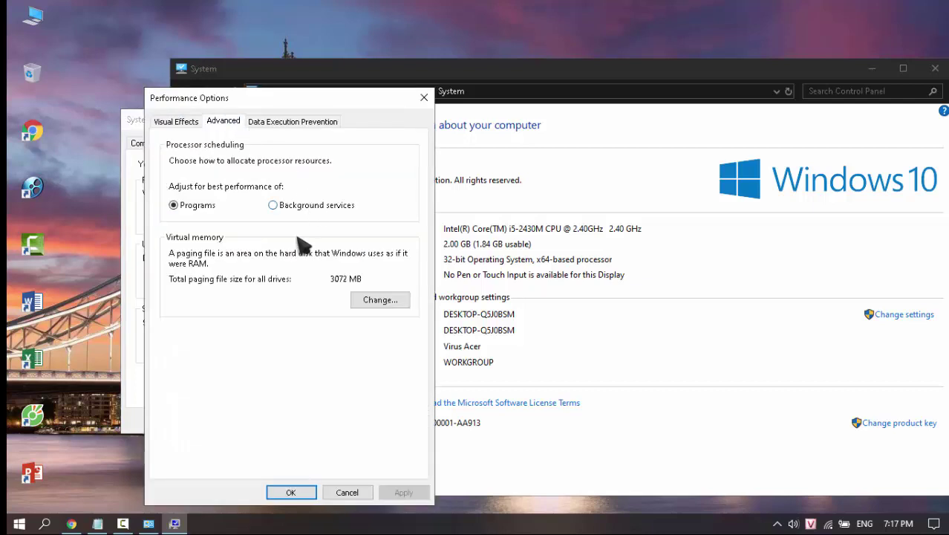
{"action": "left_click", "coordinate": [380, 300]}
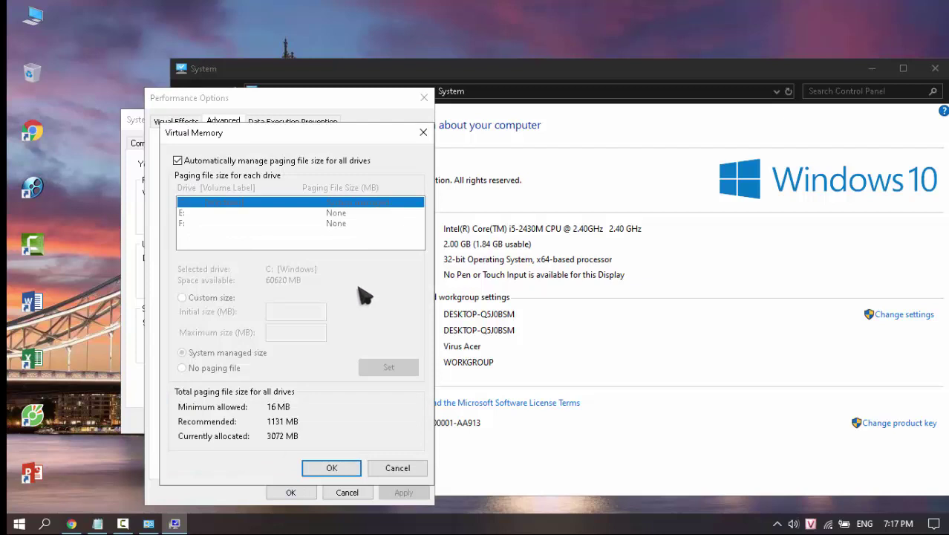
{"action": "left_click", "coordinate": [178, 161]}
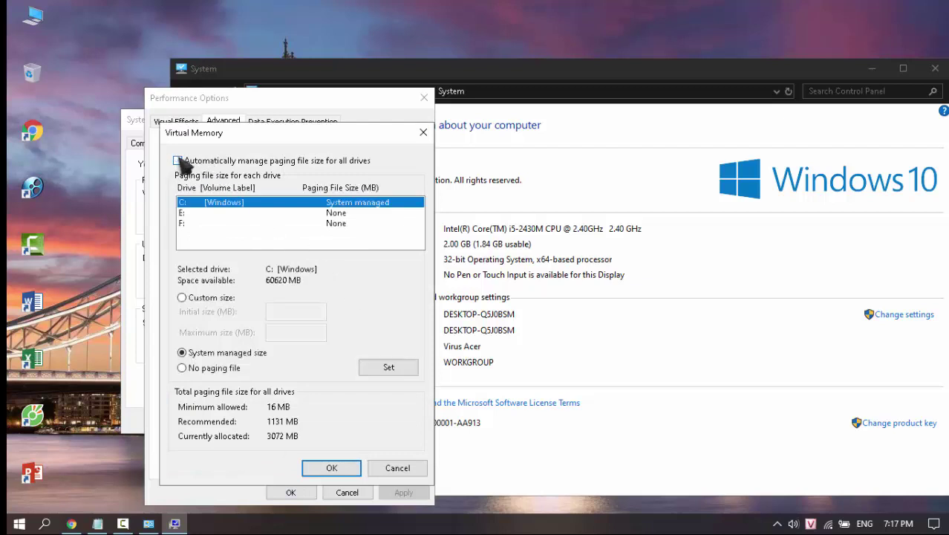
Step: Choose a custom paging file size for drive C:, and highlight the RAM x 1.5 and x 3 formula and 2 GB example in the Notepad notes
{"action": "left_click", "coordinate": [183, 297]}
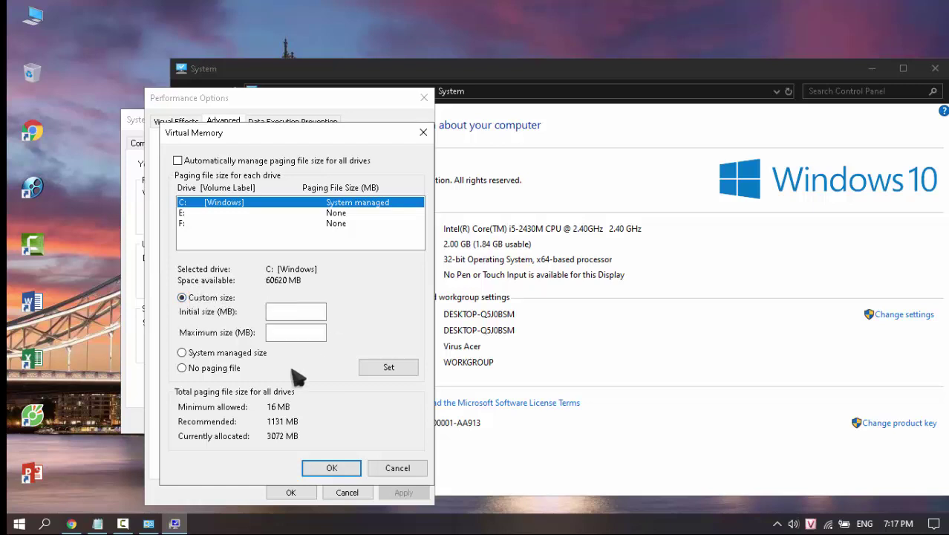
{"action": "left_click", "coordinate": [98, 524]}
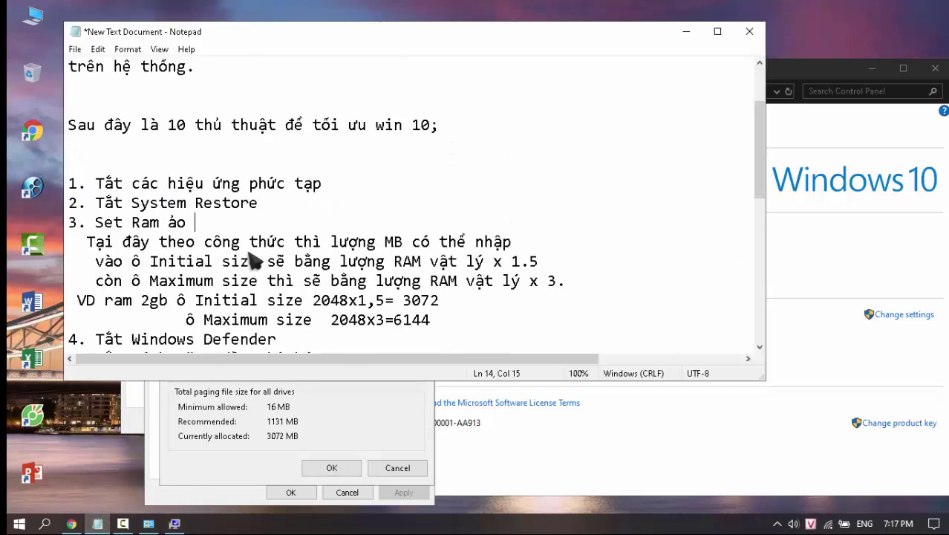
{"action": "left_click_drag", "start_coordinate": [87, 242], "coordinate": [552, 281]}
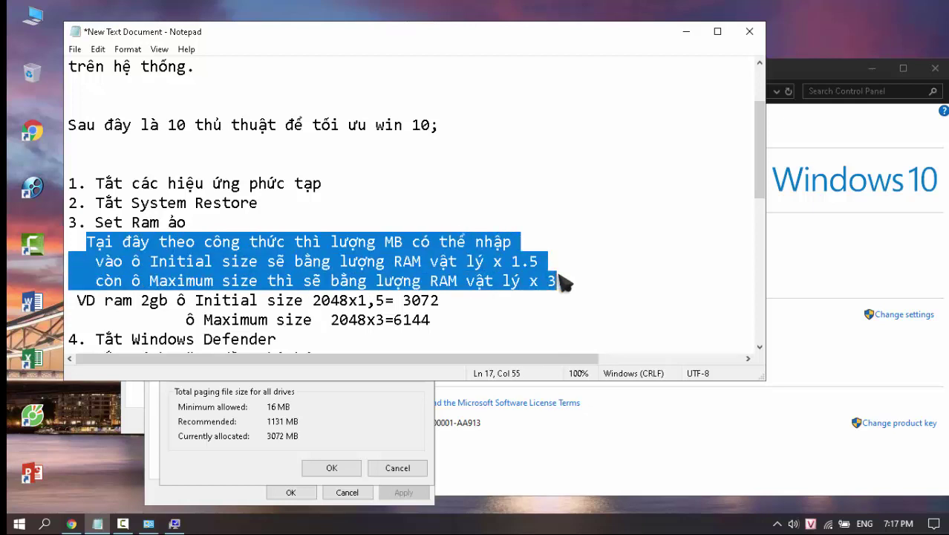
{"action": "scroll", "coordinate": [562, 281], "scroll_direction": "down", "scroll_amount": 2}
{"action": "left_click", "coordinate": [105, 208]}
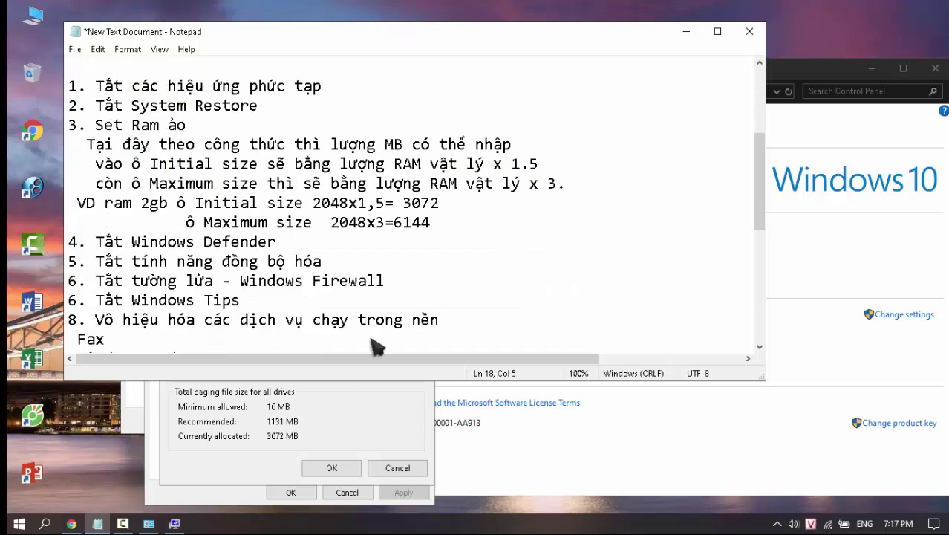
{"action": "left_click_drag", "start_coordinate": [77, 203], "coordinate": [87, 203]}
{"action": "left_click_drag", "start_coordinate": [145, 217], "coordinate": [444, 225]}
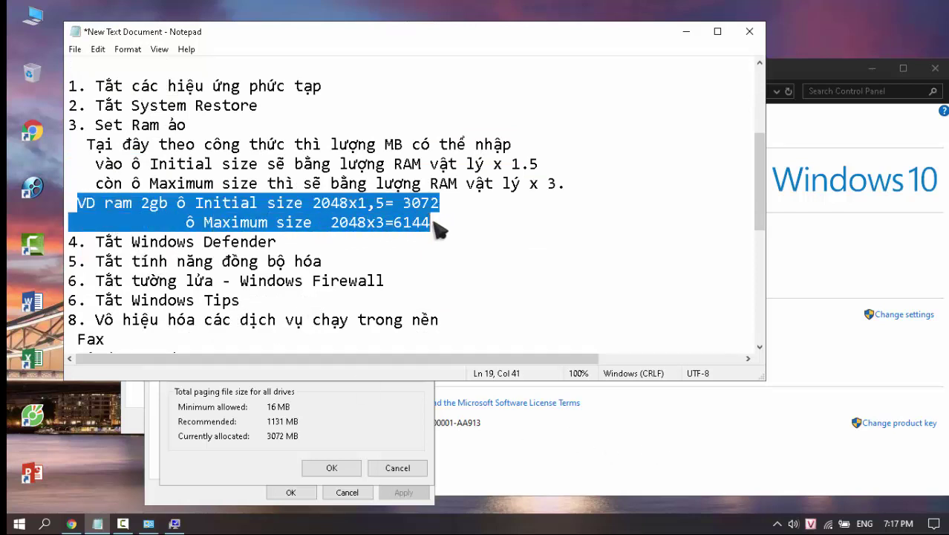
Step: Highlight the calculated initial size in the notes and set drive C:'s initial paging file size to 3072 MB
{"action": "left_click", "coordinate": [897, 277]}
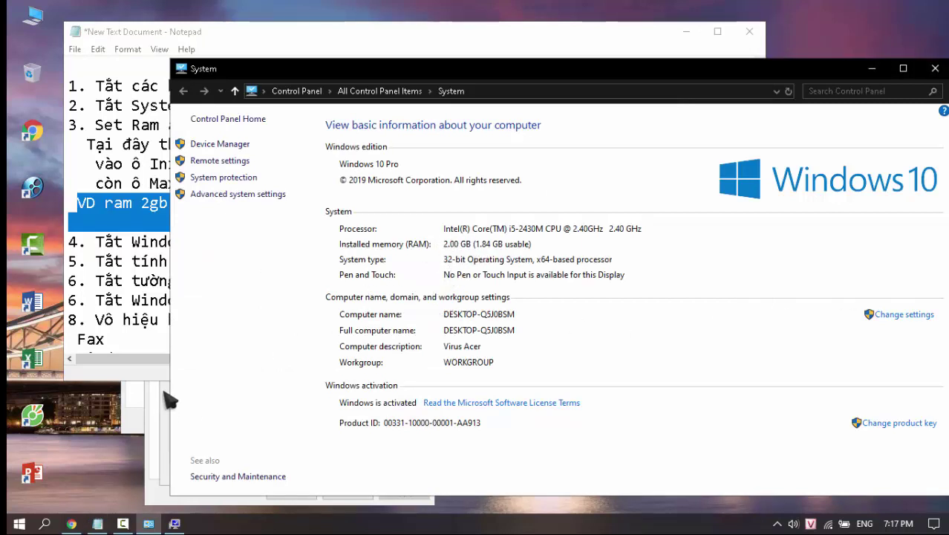
{"action": "left_click", "coordinate": [140, 339]}
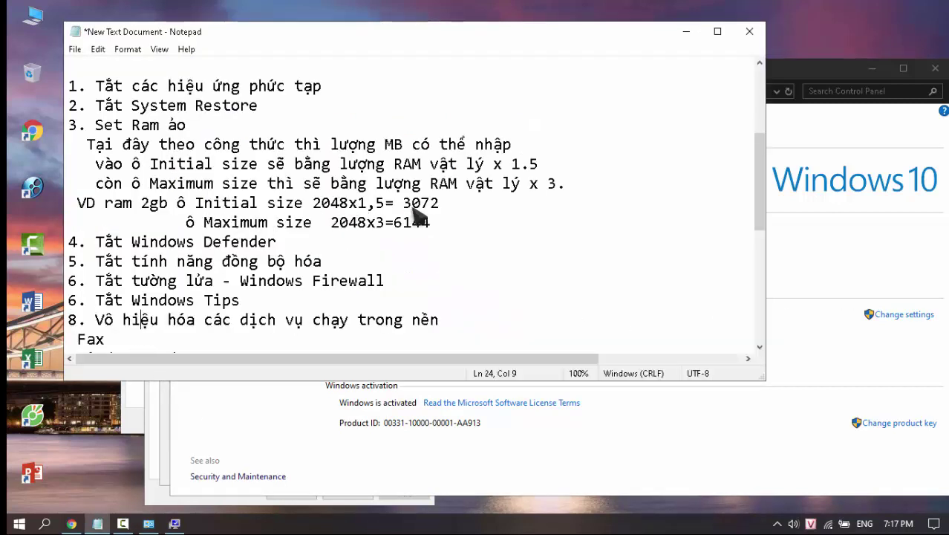
{"action": "left_click_drag", "start_coordinate": [402, 203], "coordinate": [443, 208]}
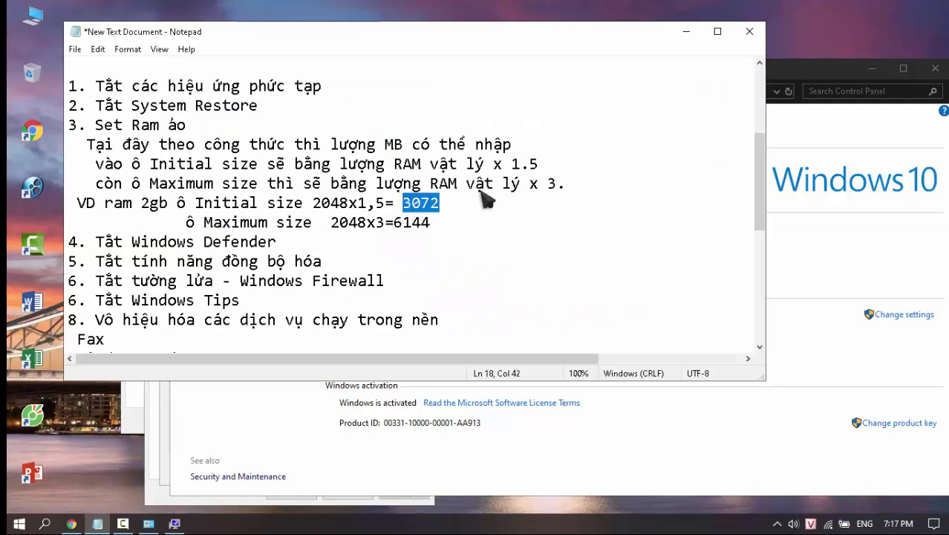
{"action": "left_click", "coordinate": [205, 422]}
{"action": "left_click", "coordinate": [165, 406]}
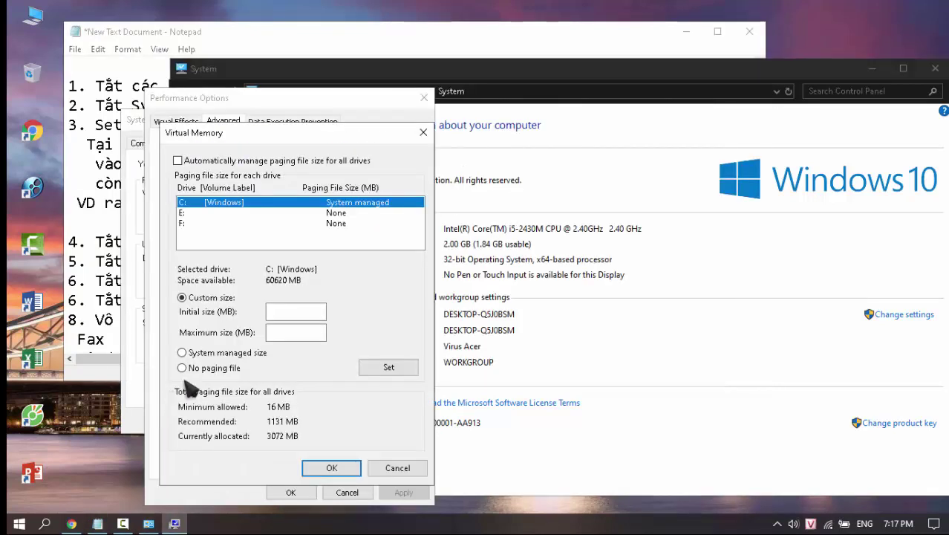
{"action": "left_click", "coordinate": [300, 313]}
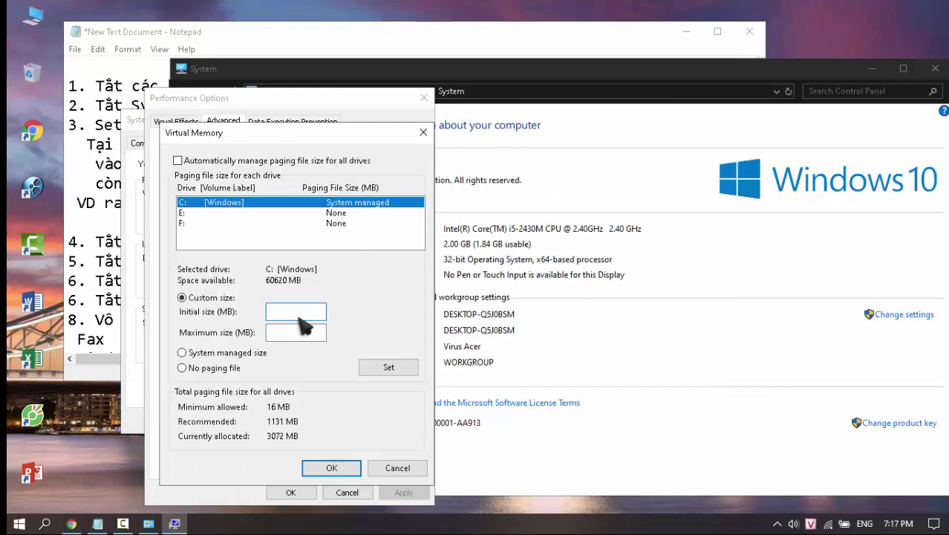
{"action": "type", "text": "3072"}
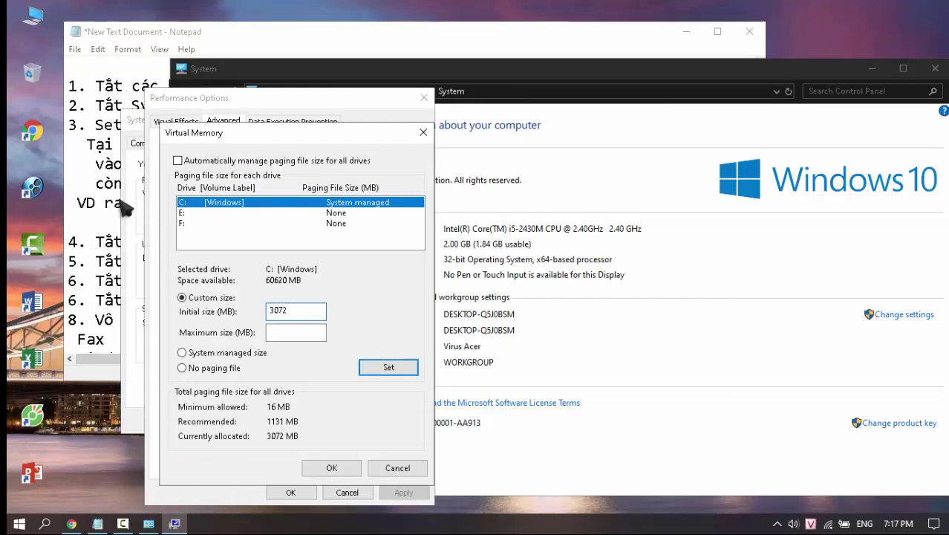
Step: Highlight the calculated maximum size in the notes and set drive C:'s maximum paging file size to 6144 MB
{"action": "left_click", "coordinate": [99, 186]}
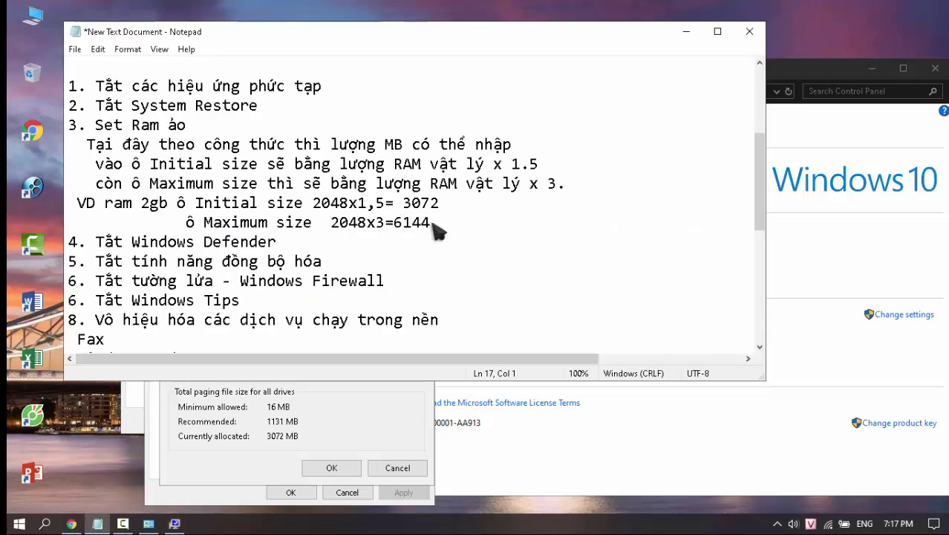
{"action": "left_click_drag", "start_coordinate": [433, 227], "coordinate": [407, 232]}
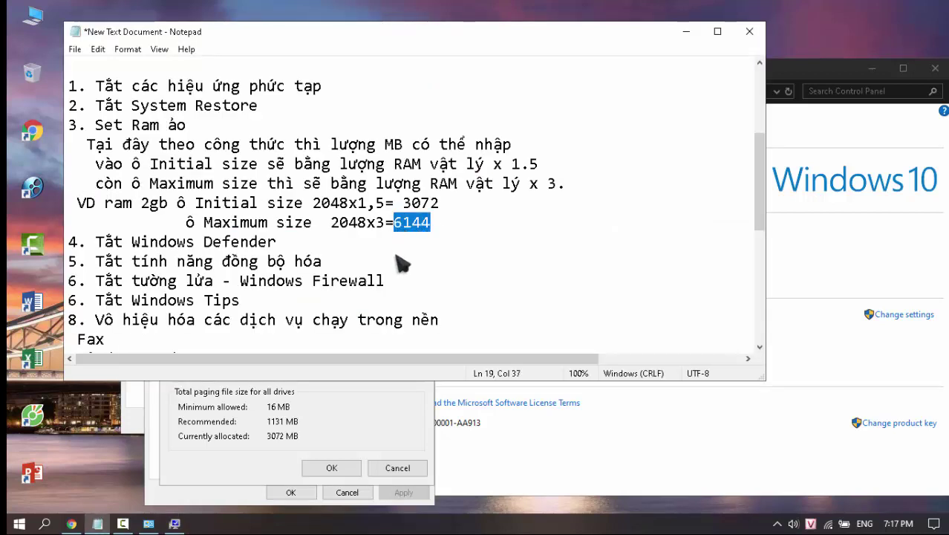
{"action": "left_click", "coordinate": [349, 434]}
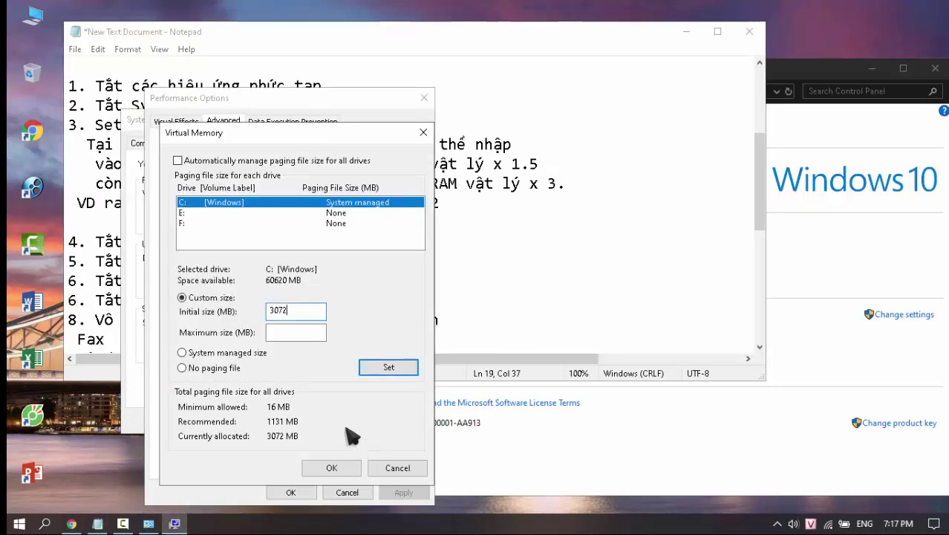
{"action": "left_click", "coordinate": [308, 332]}
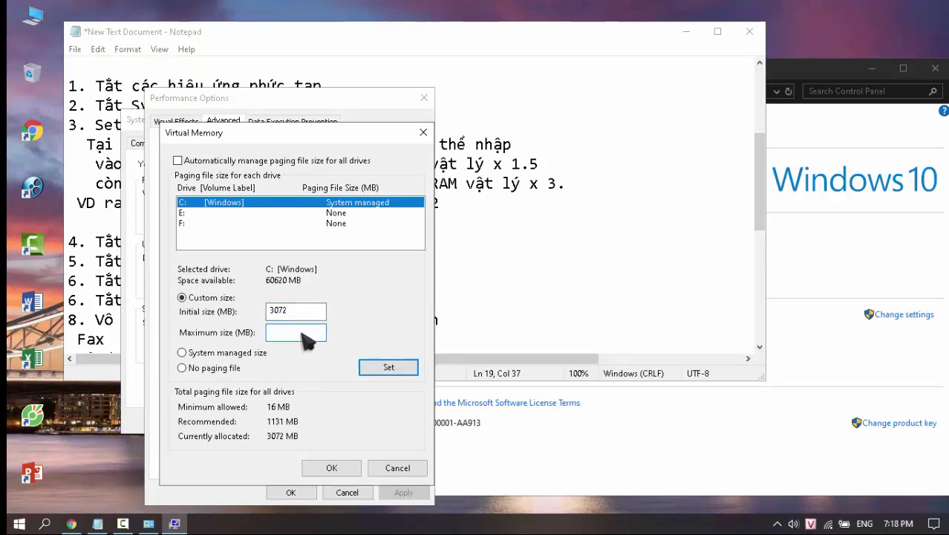
{"action": "type", "text": "6144"}
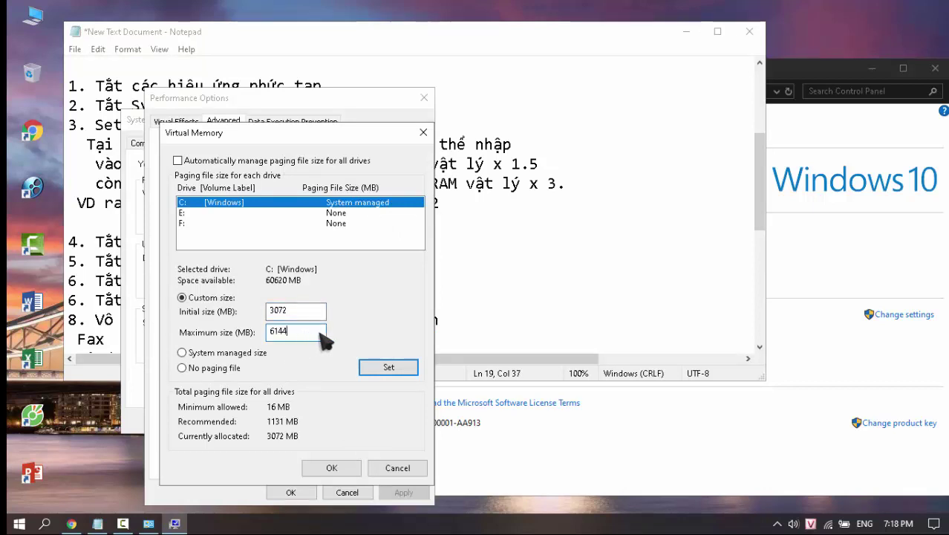
Step: Apply the custom paging file size to drive C: and confirm the Virtual Memory, Performance Options and System Properties dialogs
{"action": "left_click", "coordinate": [376, 372]}
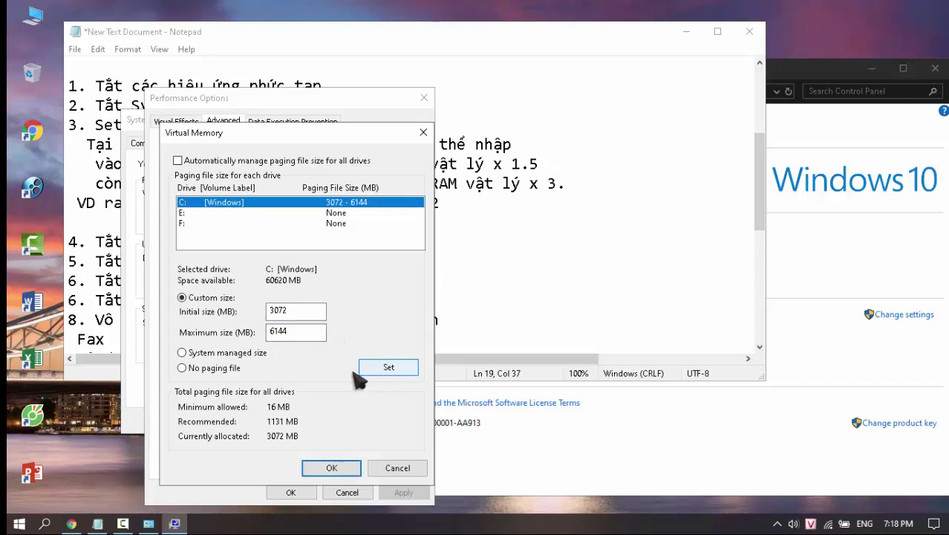
{"action": "left_click", "coordinate": [332, 468]}
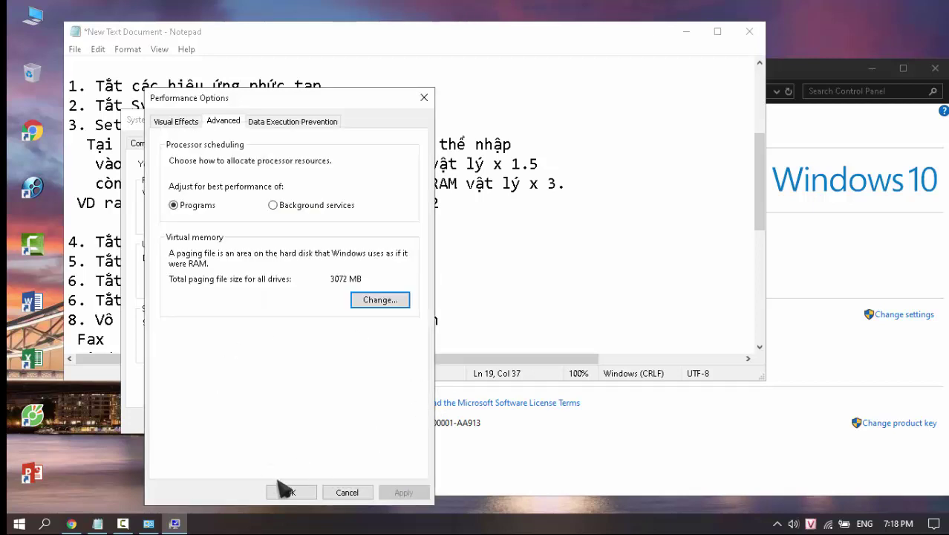
{"action": "left_click", "coordinate": [286, 492]}
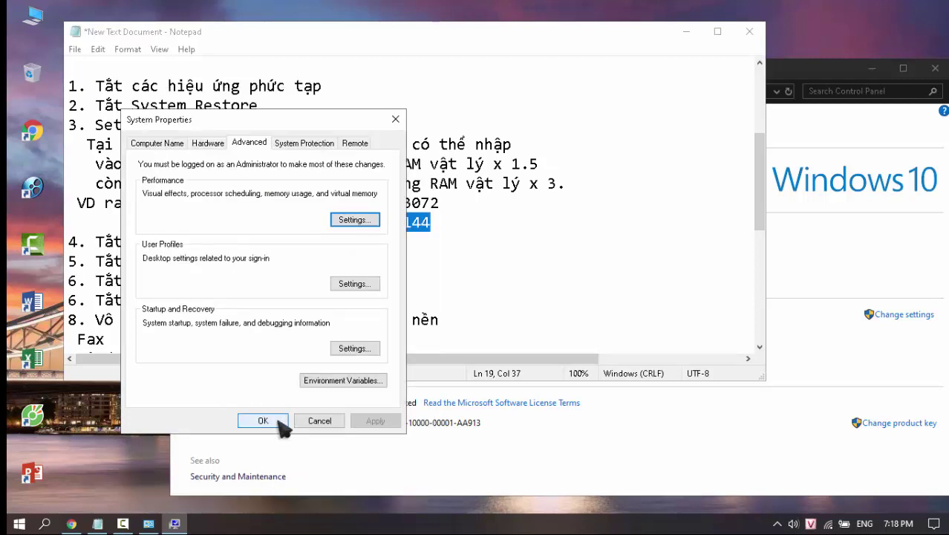
{"action": "left_click", "coordinate": [264, 420]}
Step: Highlight the fourth tip, "Tắt Windows Defender", and its Group Policy method in the Notepad notes, and minimize the window
{"action": "left_click", "coordinate": [654, 191]}
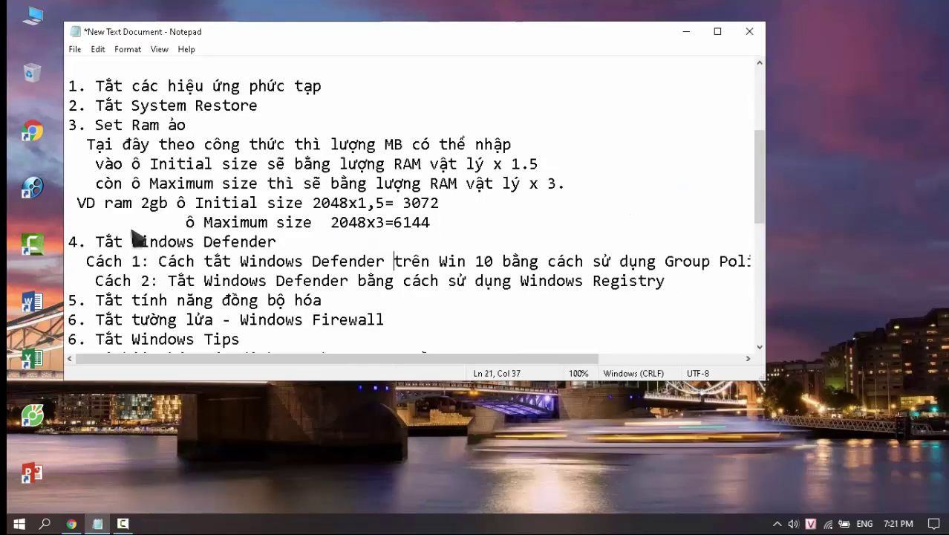
{"action": "left_click_drag", "start_coordinate": [68, 244], "coordinate": [279, 244]}
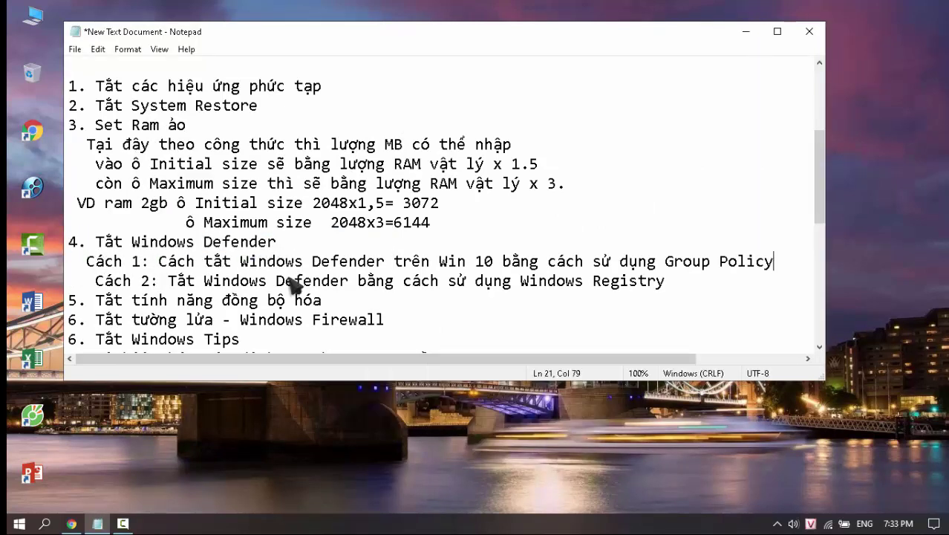
{"action": "left_click_drag", "start_coordinate": [88, 263], "coordinate": [770, 263]}
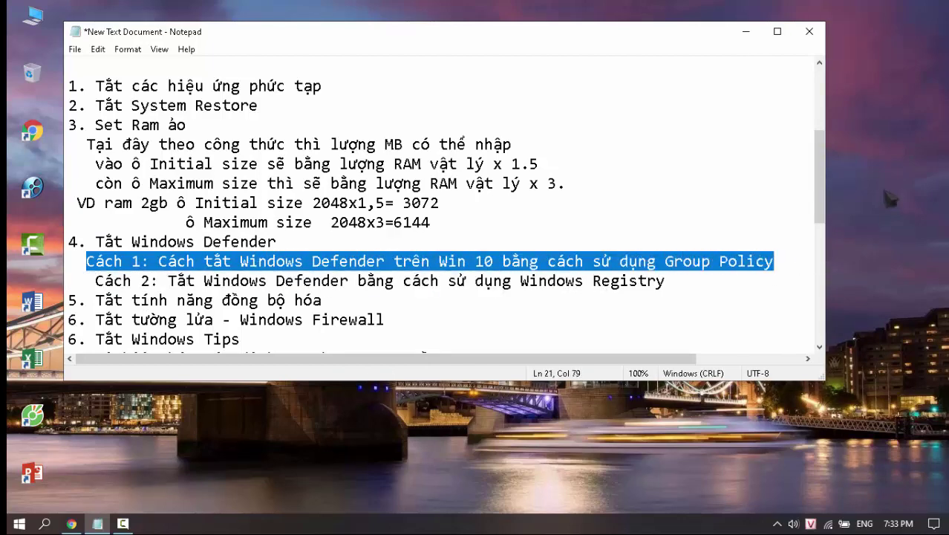
{"action": "left_click", "coordinate": [746, 31]}
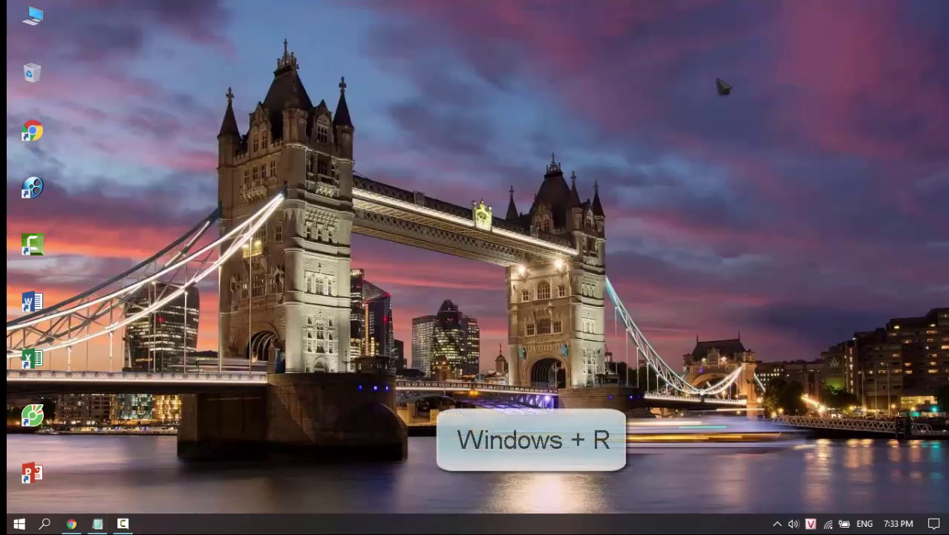
Step: Open the Local Group Policy Editor by running gpedit.msc from the Run dialog
{"action": "key", "text": "super+r"}
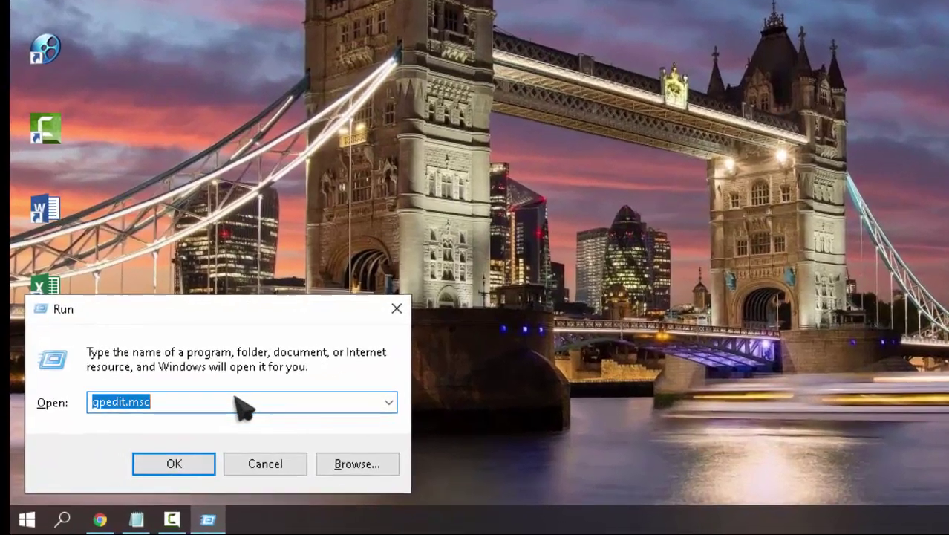
{"action": "left_click", "coordinate": [169, 443]}
{"action": "double_click", "coordinate": [164, 373]}
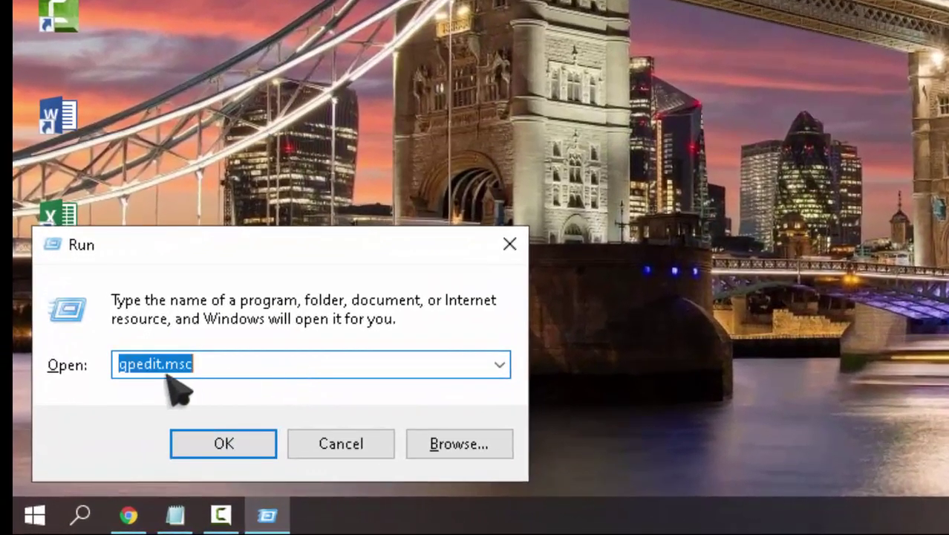
{"action": "key", "text": "shift+Left"}
{"action": "key", "text": "shift+Left"}
{"action": "key", "text": "shift+Left"}
{"action": "key", "text": "shift+Left"}
{"action": "left_click", "coordinate": [250, 373]}
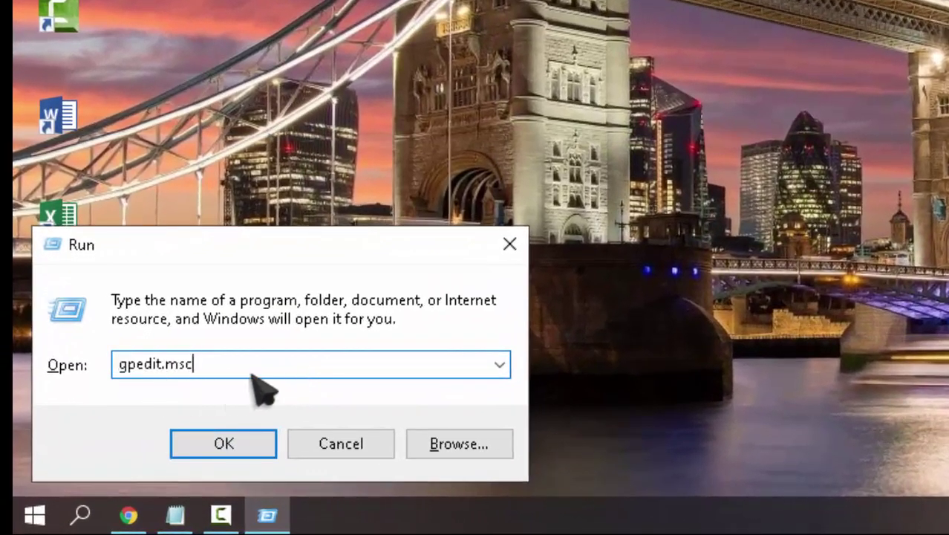
{"action": "left_click", "coordinate": [208, 448]}
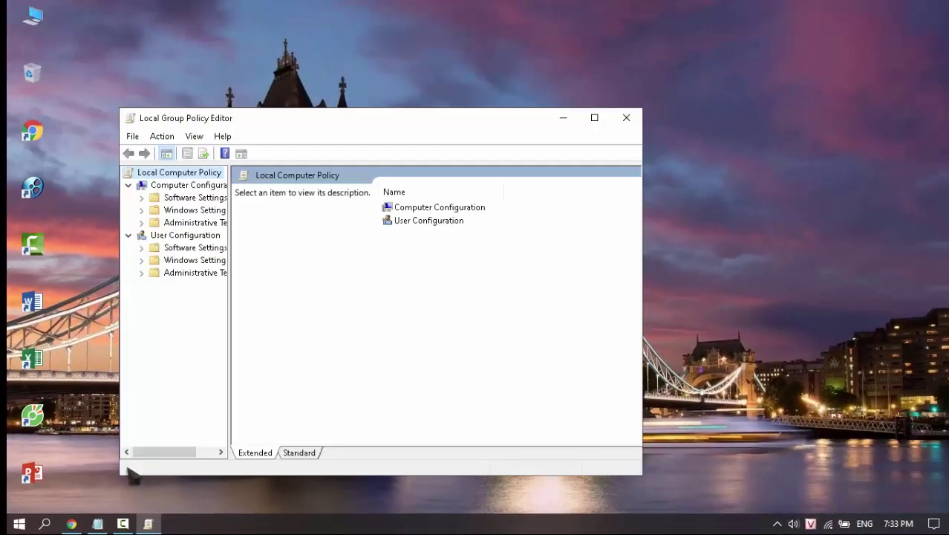
Step: Maximize the policy editor, widen its tree, and open Computer Configuration > Administrative Templates > Windows Components > Windows Defender Antivirus
{"action": "left_click", "coordinate": [594, 119]}
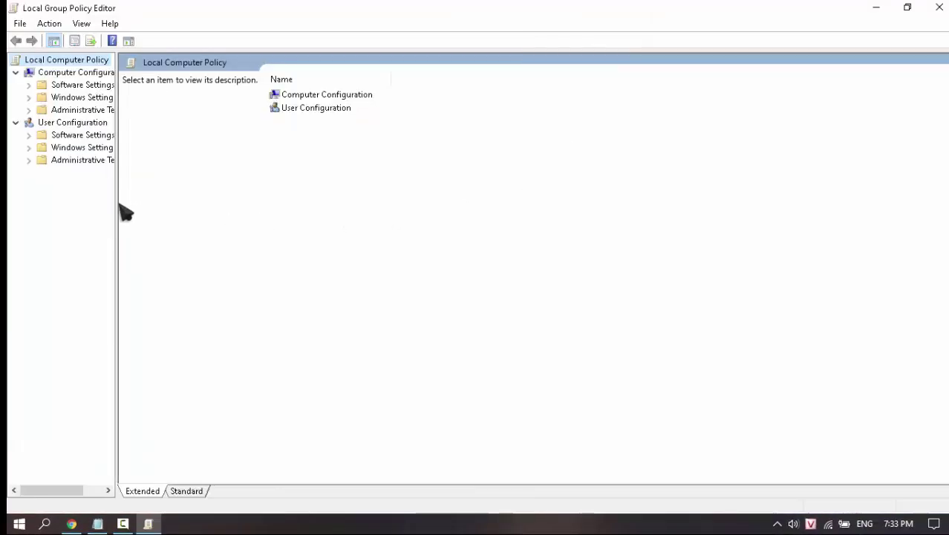
{"action": "left_click_drag", "start_coordinate": [119, 223], "coordinate": [257, 250]}
{"action": "left_click", "coordinate": [45, 75]}
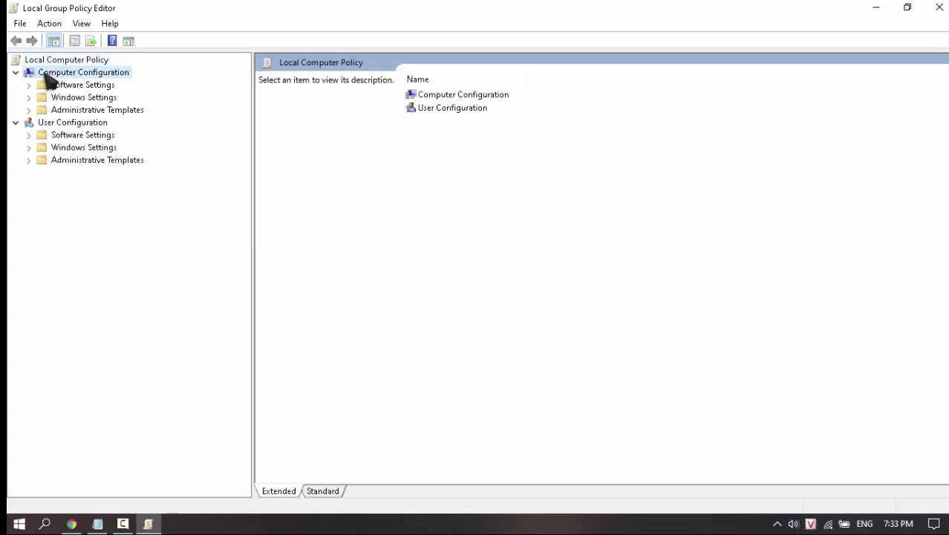
{"action": "left_click", "coordinate": [32, 109]}
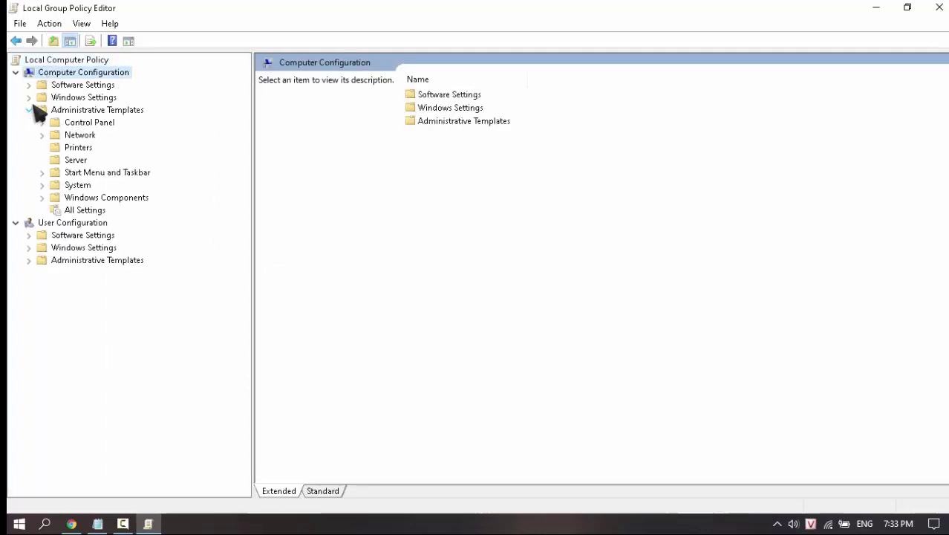
{"action": "left_click", "coordinate": [42, 198]}
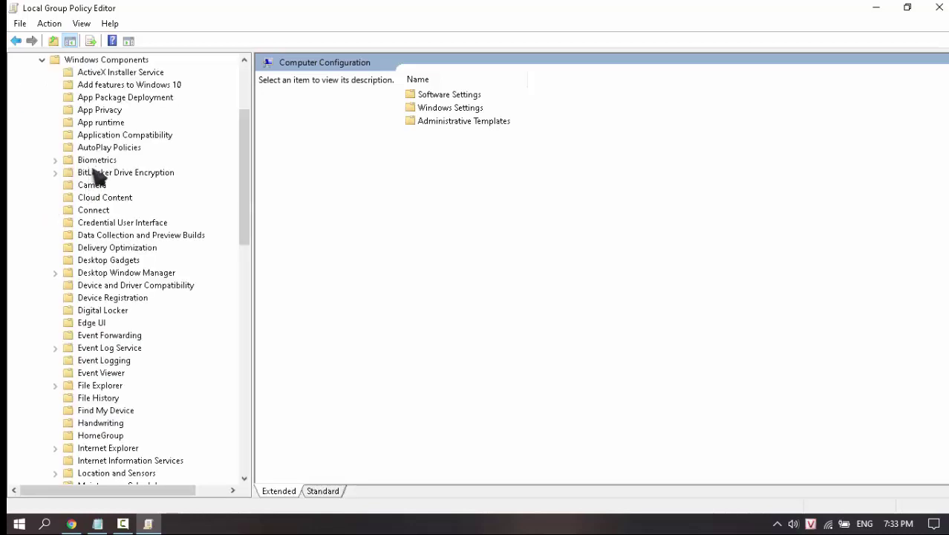
{"action": "scroll", "coordinate": [94, 170], "scroll_direction": "down", "scroll_amount": 15}
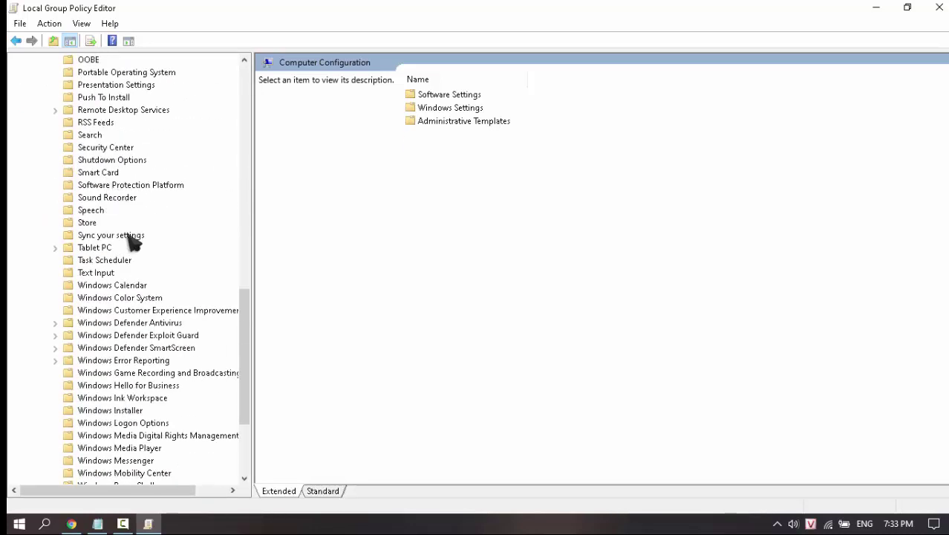
{"action": "left_click", "coordinate": [82, 324]}
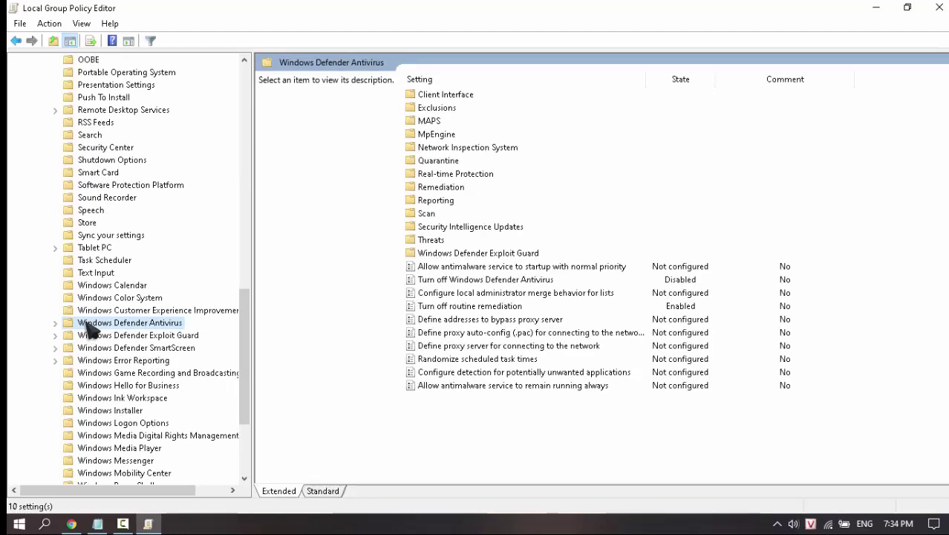
Step: Enable the "Turn off Windows Defender Antivirus" policy setting and close the Local Group Policy Editor
{"action": "left_click", "coordinate": [526, 286]}
{"action": "right_click", "coordinate": [528, 286]}
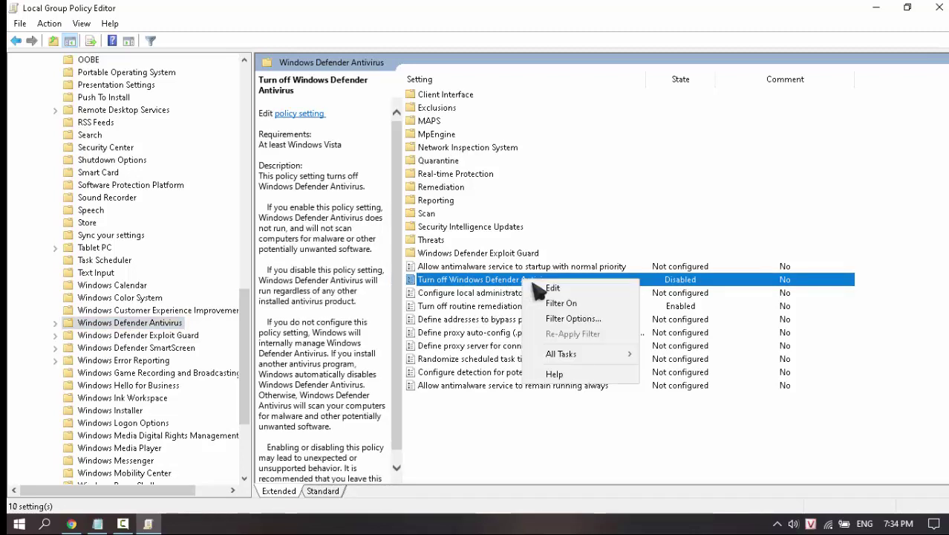
{"action": "left_click", "coordinate": [569, 289]}
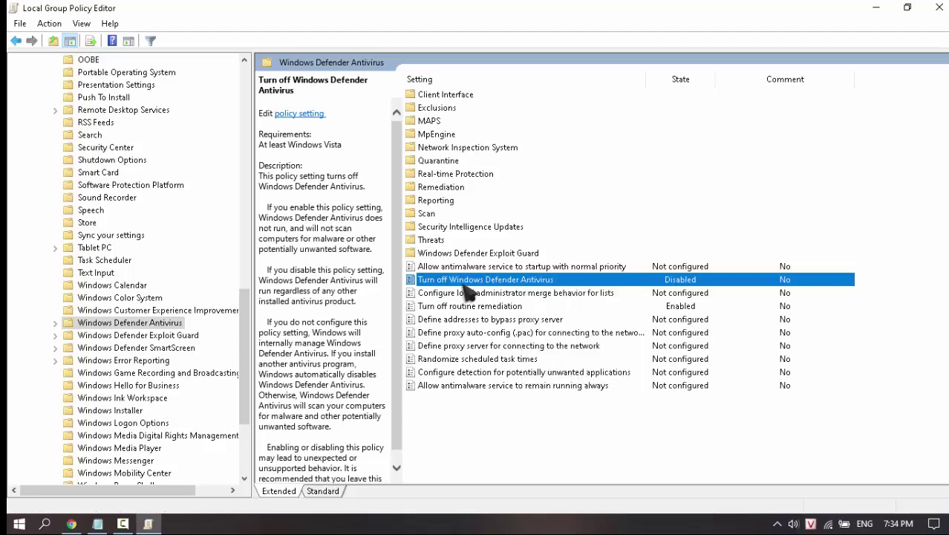
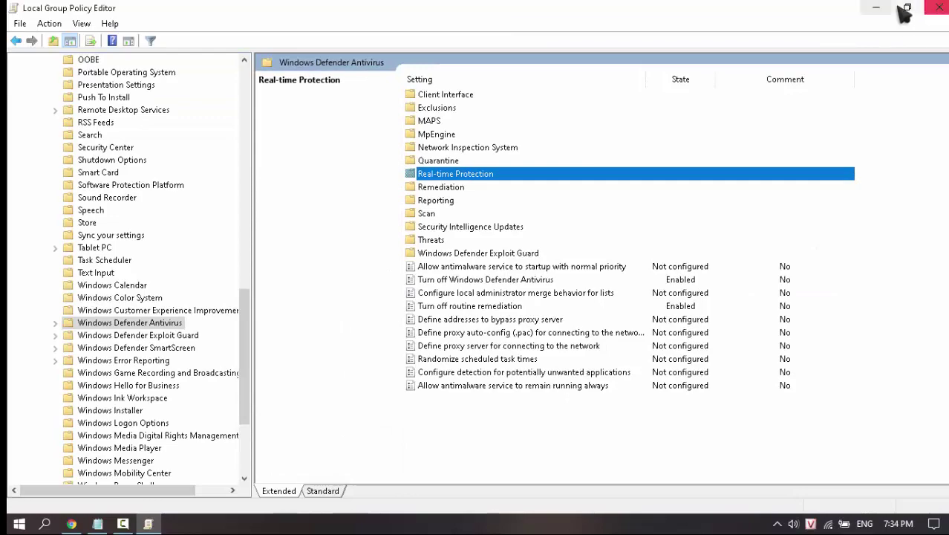
{"action": "left_click", "coordinate": [939, 7]}
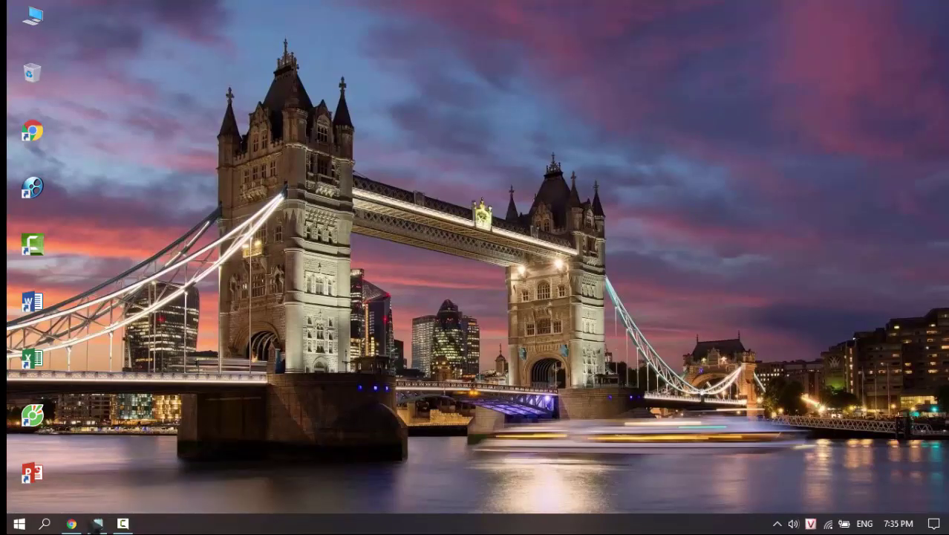
Step: Highlight the second method under the fourth tip, disabling Windows Defender through Windows Registry, in the Notepad notes, and minimize the window
{"action": "left_click", "coordinate": [96, 524]}
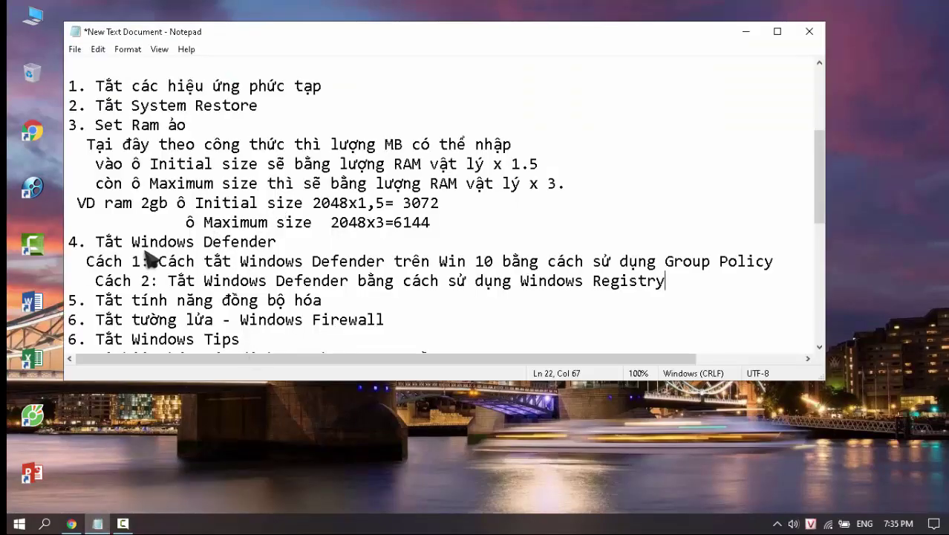
{"action": "left_click_drag", "start_coordinate": [88, 282], "coordinate": [668, 294]}
{"action": "left_click", "coordinate": [667, 292]}
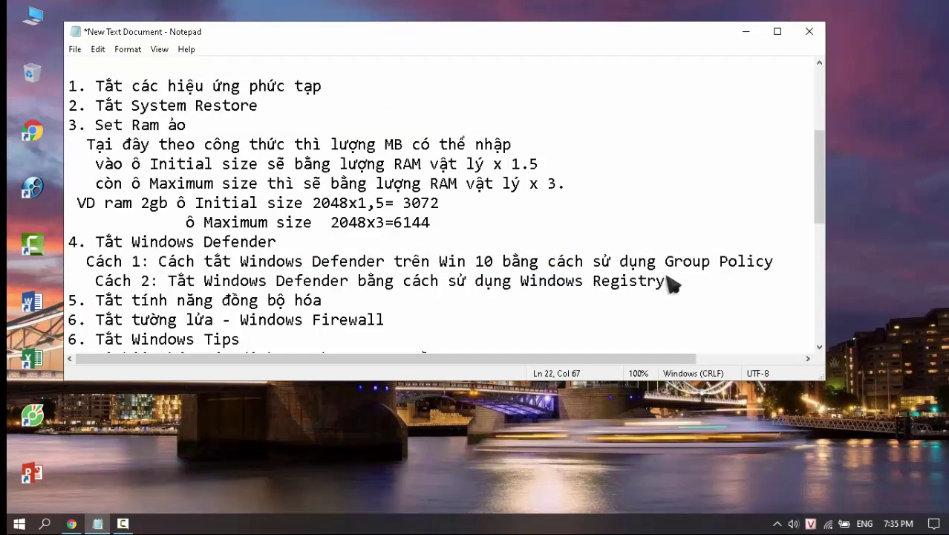
{"action": "left_click", "coordinate": [744, 33]}
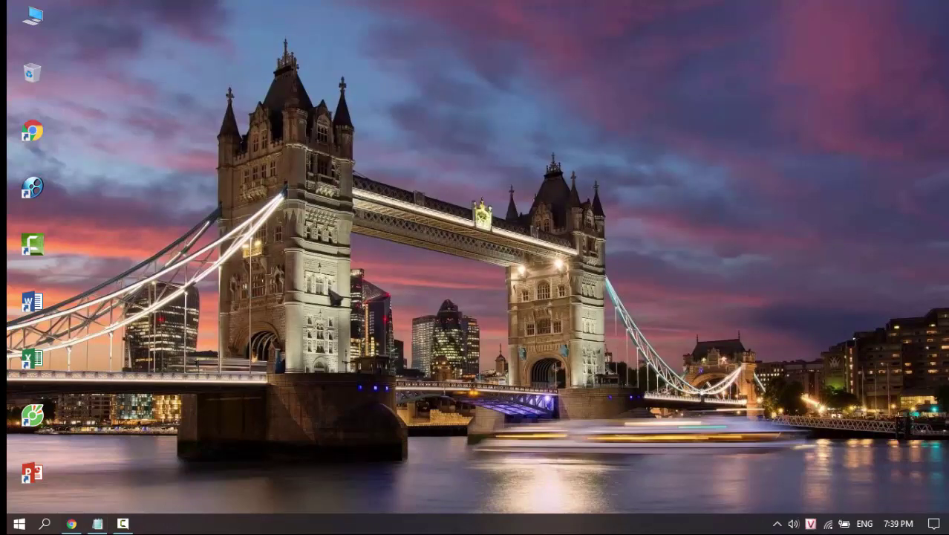
Step: Open the Registry Editor by running regedit from the Run dialog, maximize it and widen its key tree
{"action": "key", "text": "super+r"}
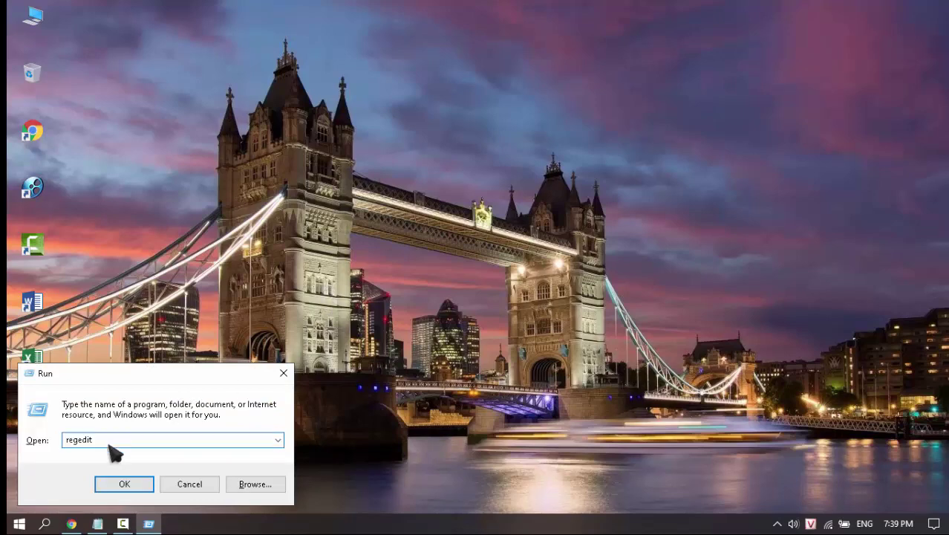
{"action": "left_click", "coordinate": [122, 483]}
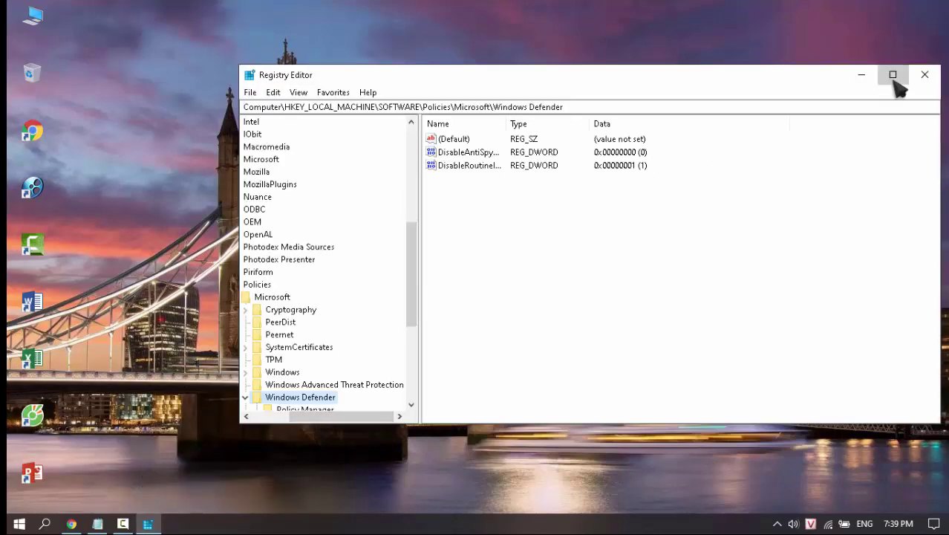
{"action": "left_click", "coordinate": [893, 74]}
{"action": "left_click_drag", "start_coordinate": [182, 256], "coordinate": [268, 140]}
Step: Return to the Computer root of the registry tree and expand HKEY_LOCAL_MACHINE > SOFTWARE
{"action": "left_click", "coordinate": [52, 54]}
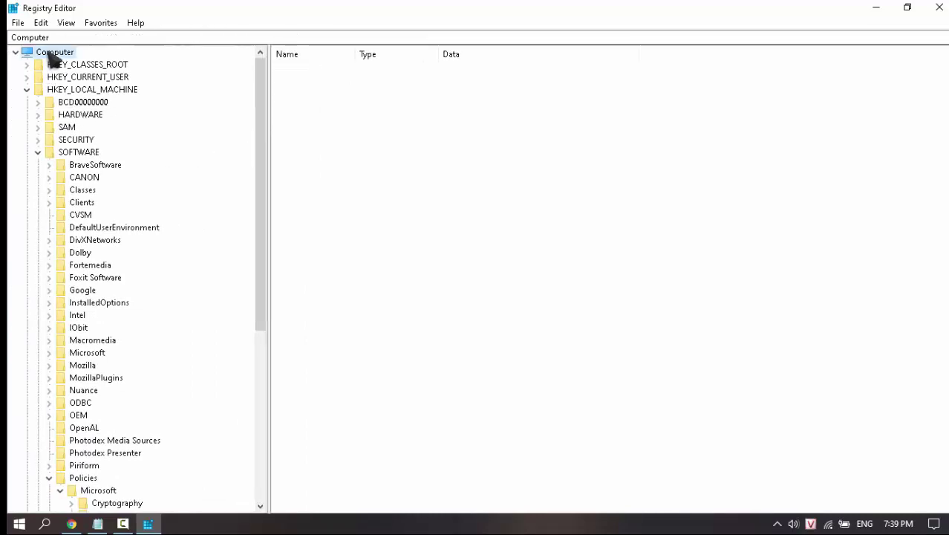
{"action": "left_click", "coordinate": [27, 90]}
{"action": "left_click", "coordinate": [27, 91]}
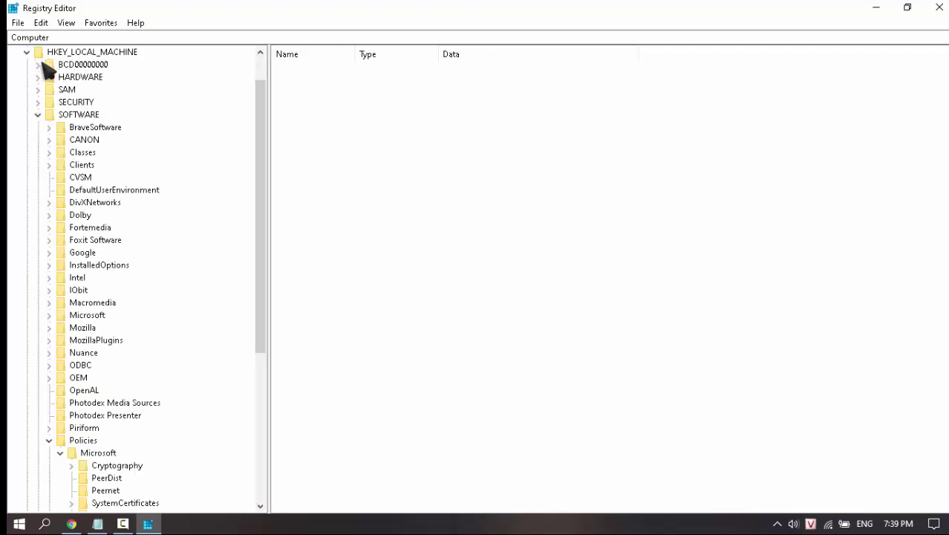
{"action": "left_click", "coordinate": [39, 114]}
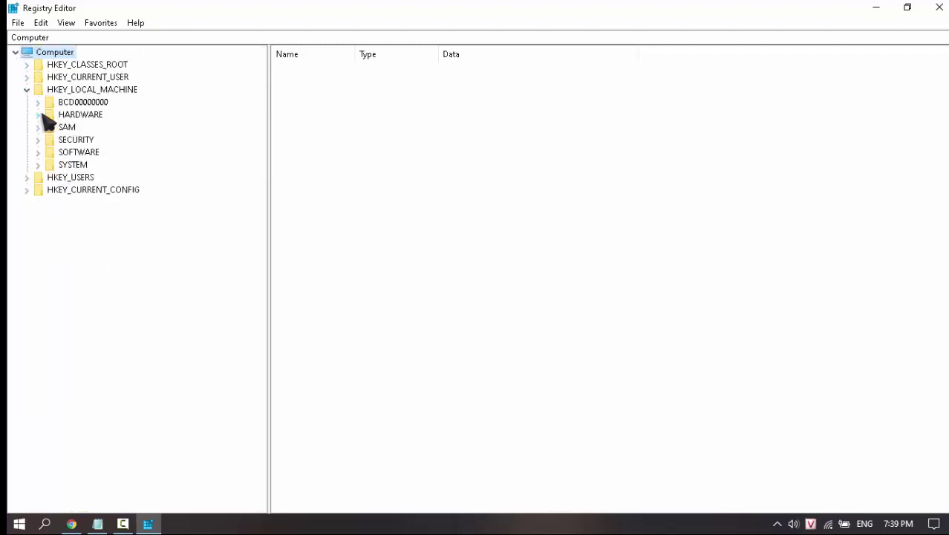
{"action": "left_click", "coordinate": [38, 115]}
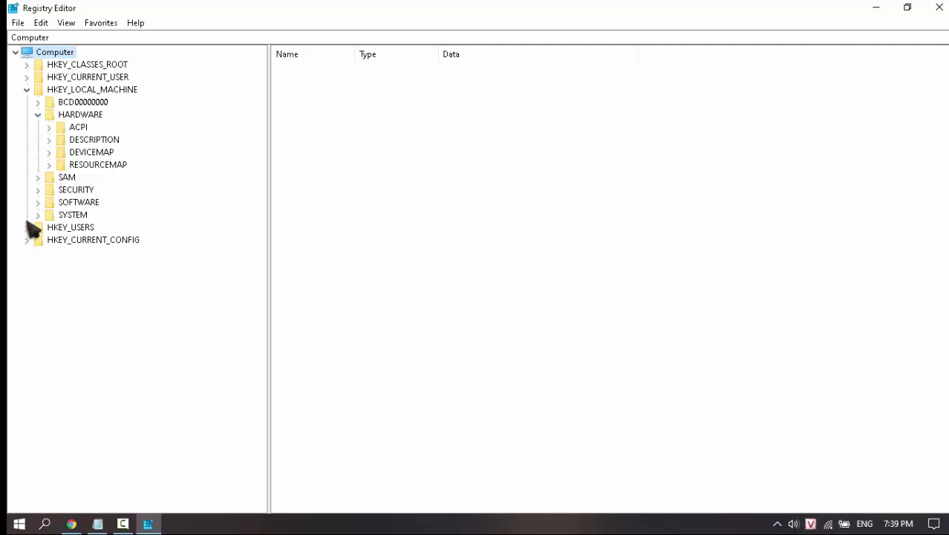
{"action": "left_click", "coordinate": [39, 202]}
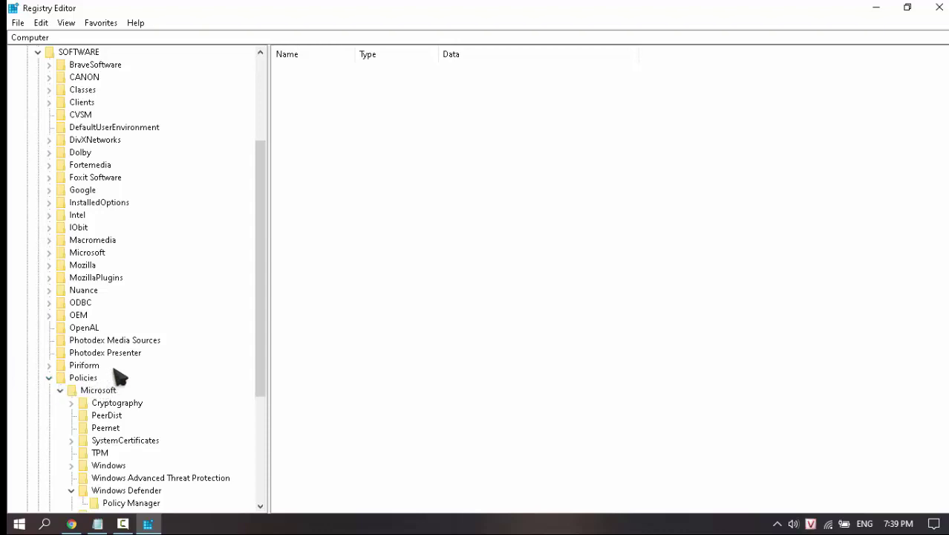
Step: In the Policies > Microsoft > Windows Defender key, set the DisableAntiSpy... DWORD value to 1 and close the Registry Editor
{"action": "scroll", "coordinate": [113, 370], "scroll_direction": "down", "scroll_amount": 2}
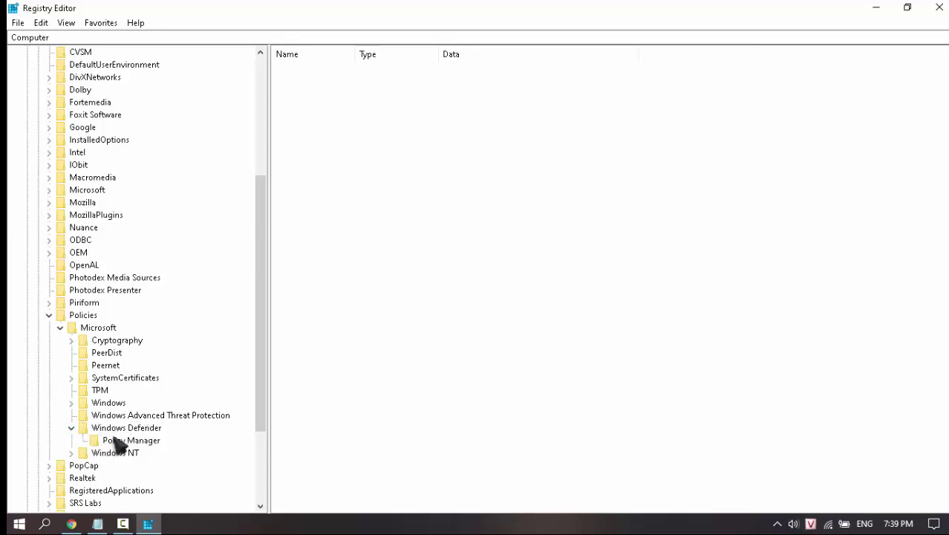
{"action": "left_click", "coordinate": [136, 429]}
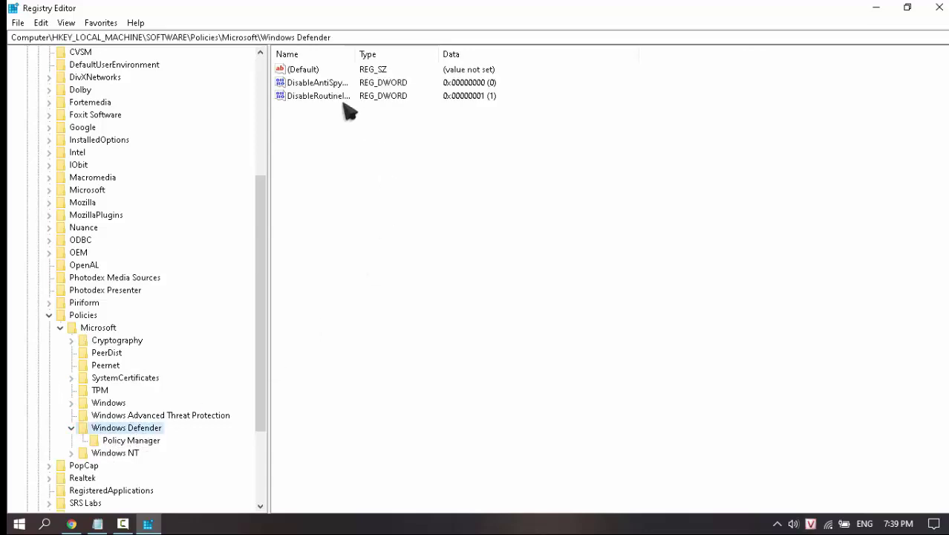
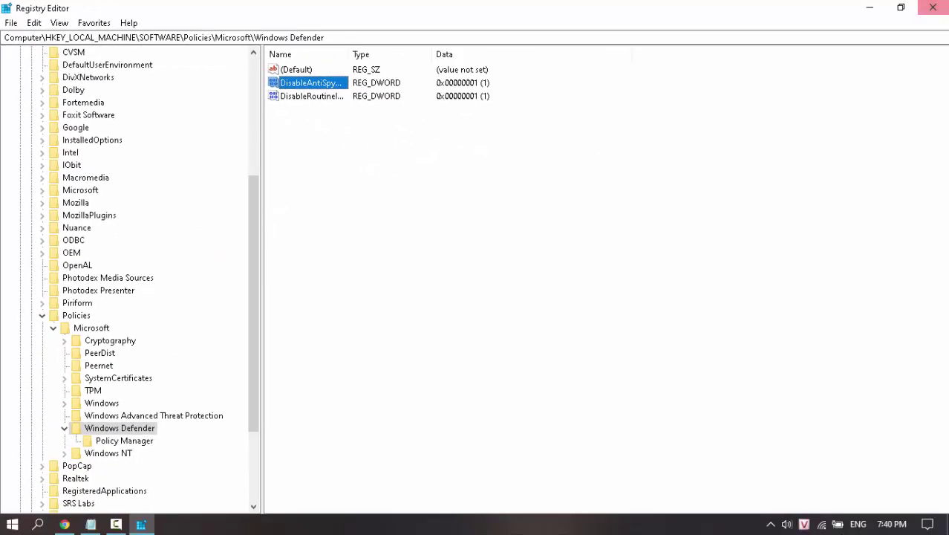
{"action": "left_click", "coordinate": [933, 8]}
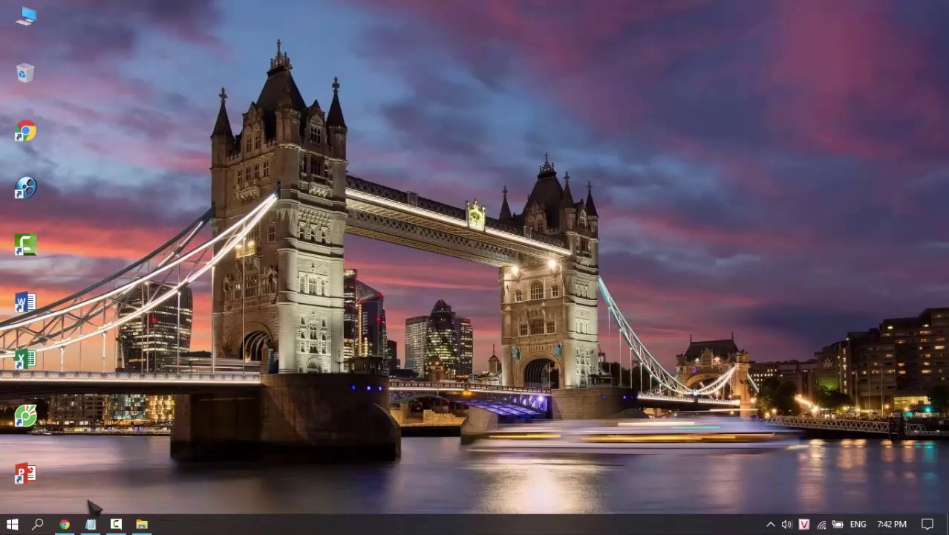
Step: Highlight the fifth tip, "Tắt tính năng đồng bộ hóa", in the Notepad notes, and minimize the window
{"action": "left_click", "coordinate": [91, 525]}
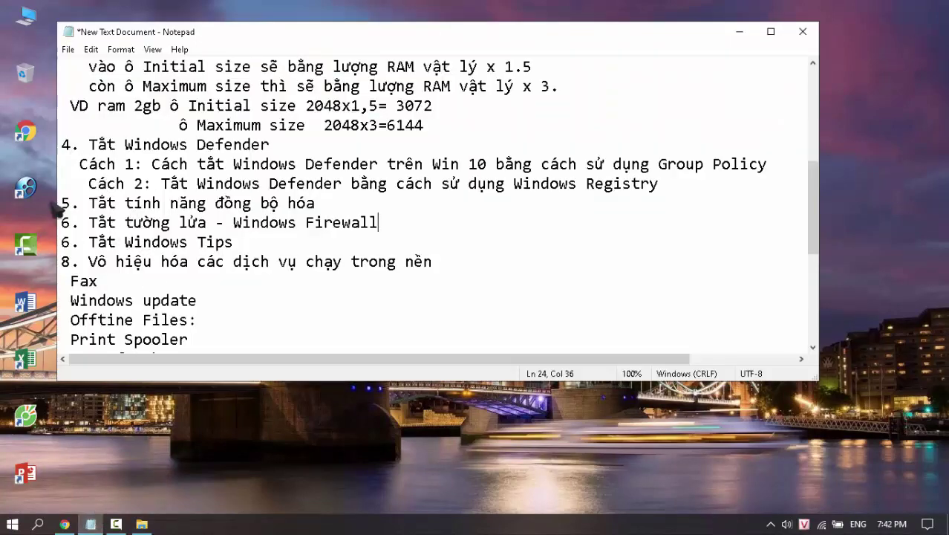
{"action": "left_click_drag", "start_coordinate": [63, 204], "coordinate": [333, 207]}
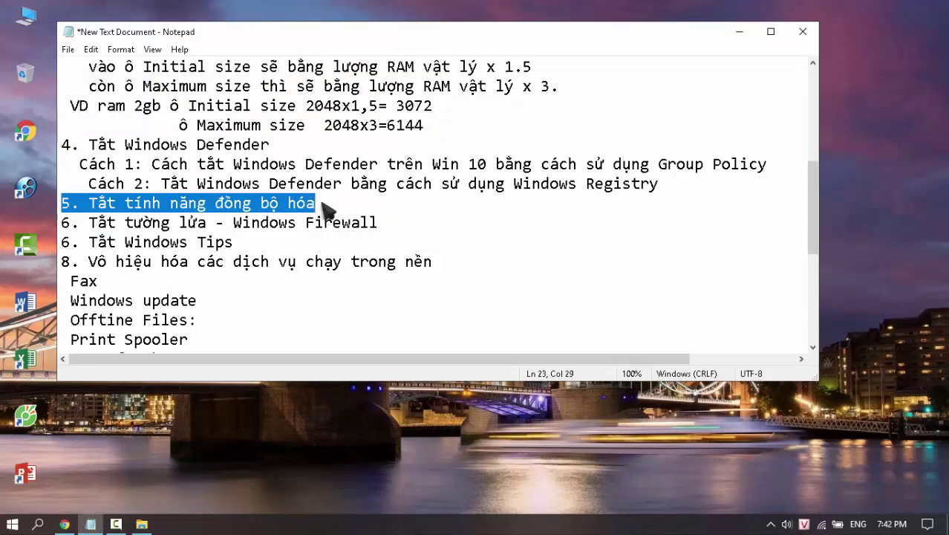
{"action": "left_click", "coordinate": [116, 207]}
{"action": "left_click", "coordinate": [740, 32]}
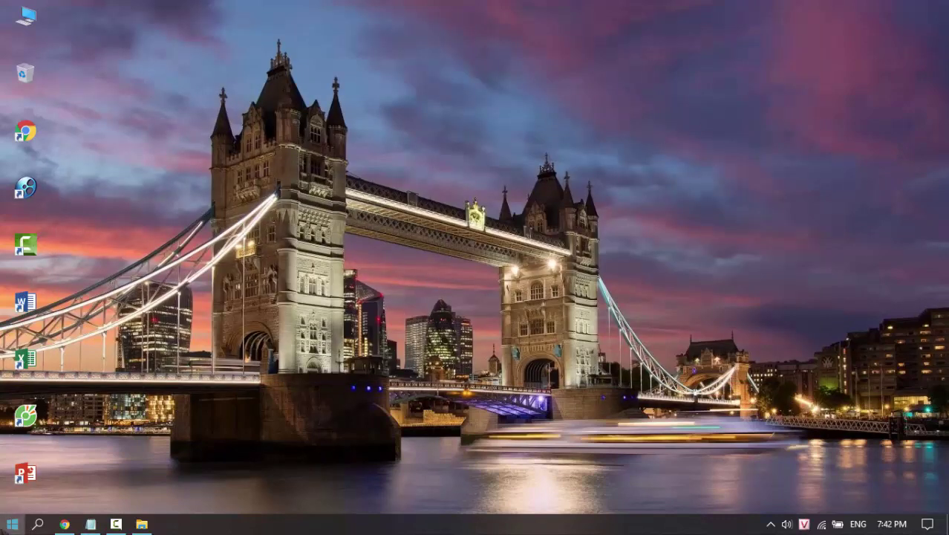
Step: Examine the sync options on the Accounts > Sync your settings page of Windows Settings, and close the window
{"action": "left_click", "coordinate": [12, 524]}
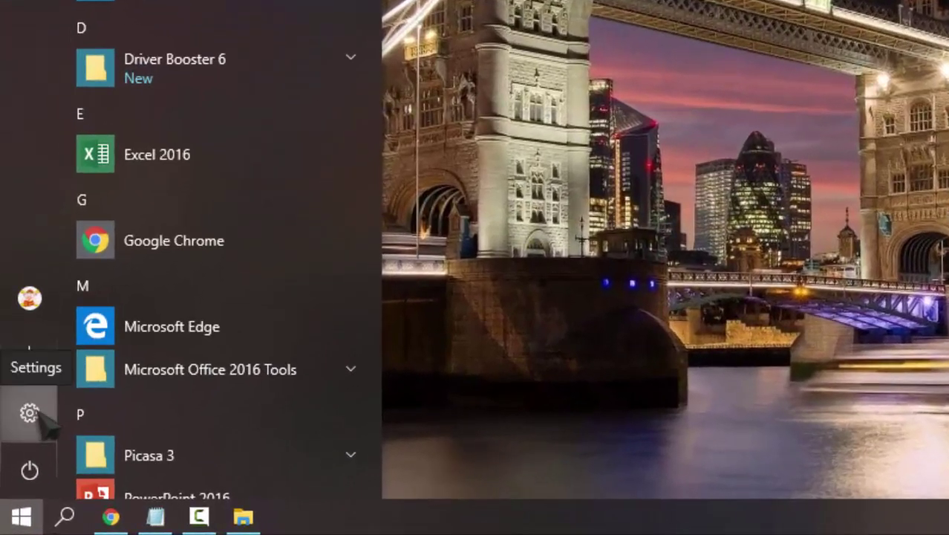
{"action": "left_click", "coordinate": [30, 413]}
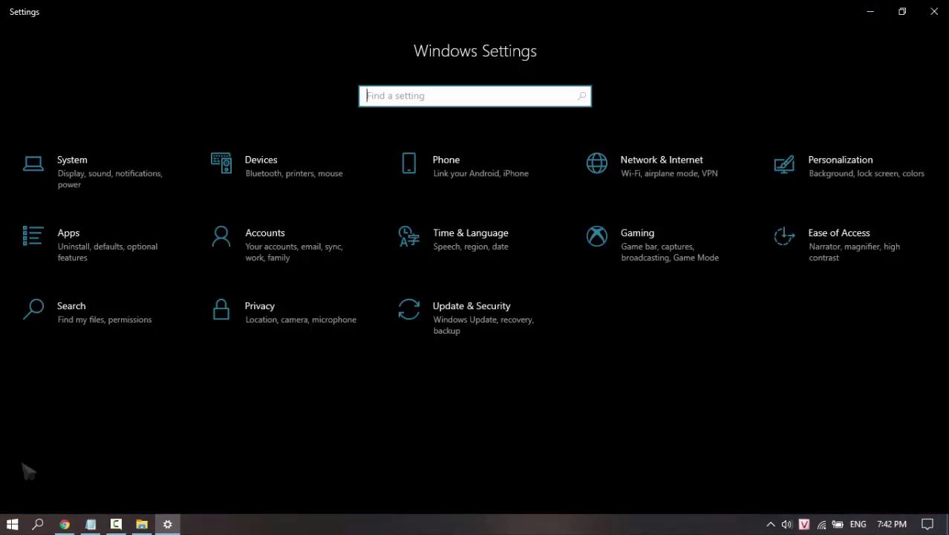
{"action": "left_click", "coordinate": [261, 254]}
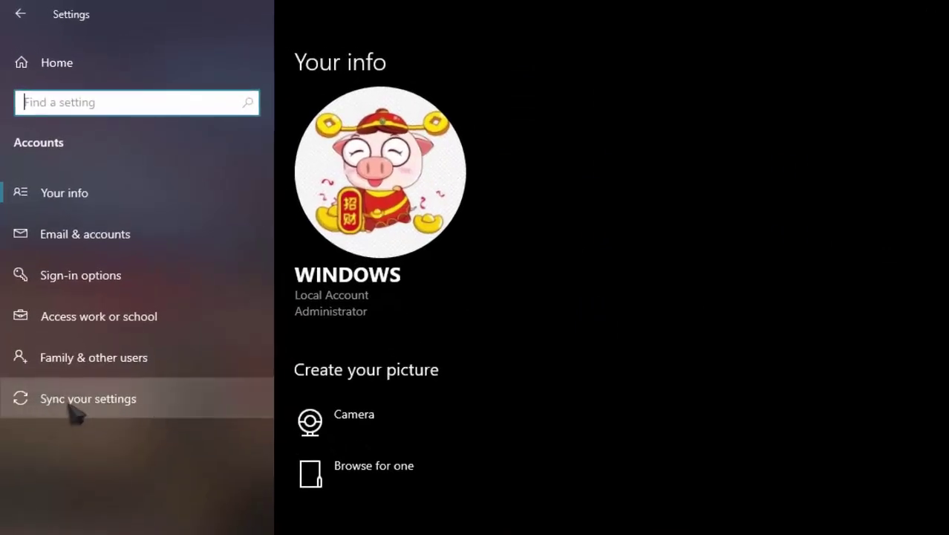
{"action": "left_click", "coordinate": [71, 405]}
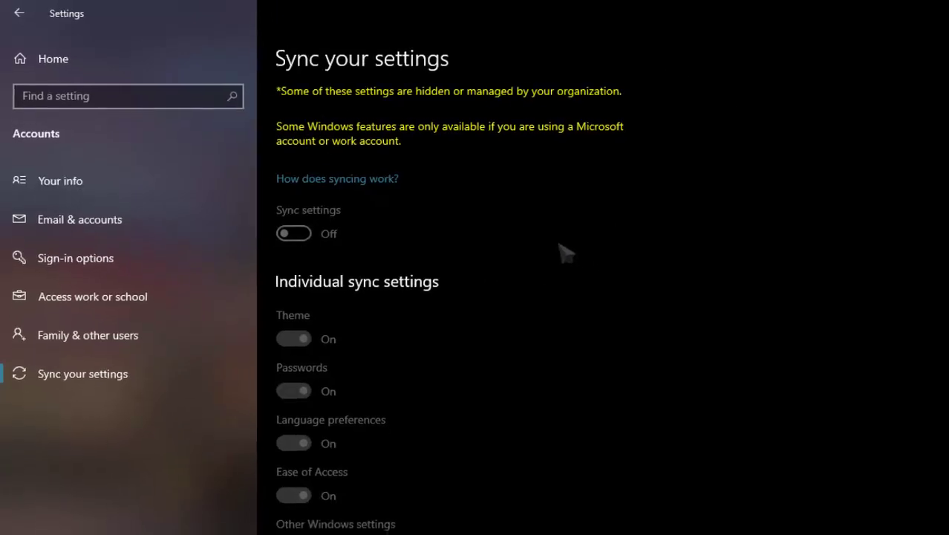
{"action": "left_click", "coordinate": [933, 9]}
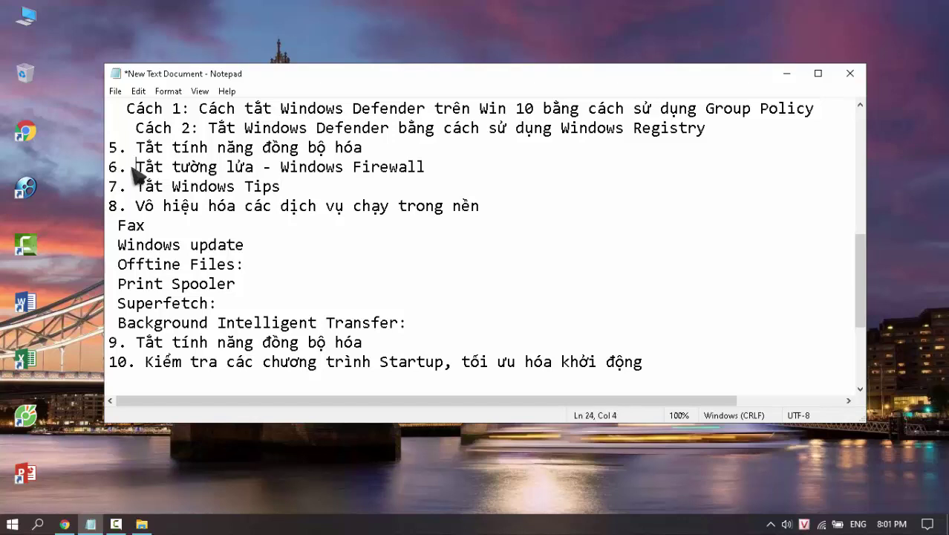
Step: Highlight the sixth tip, "Tắt tường lửa - Windows Firewall", in the notes, and open Windows Defender Firewall by searching for "Firewall"
{"action": "left_click_drag", "start_coordinate": [110, 171], "coordinate": [431, 177]}
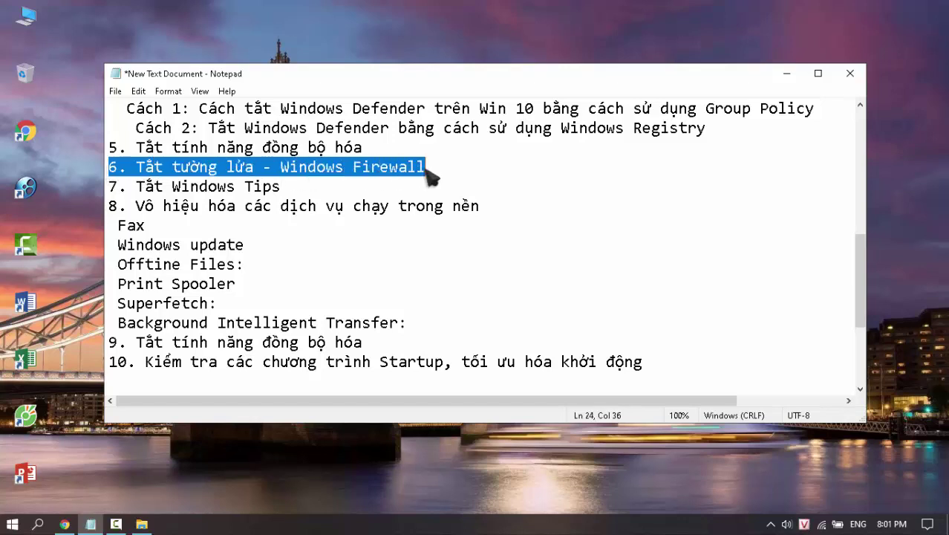
{"action": "left_click", "coordinate": [787, 74]}
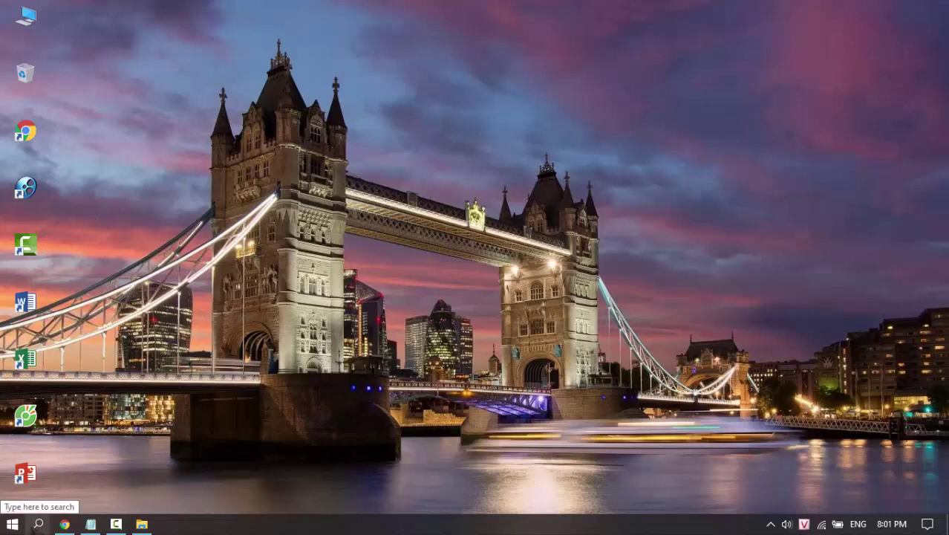
{"action": "left_click", "coordinate": [37, 523]}
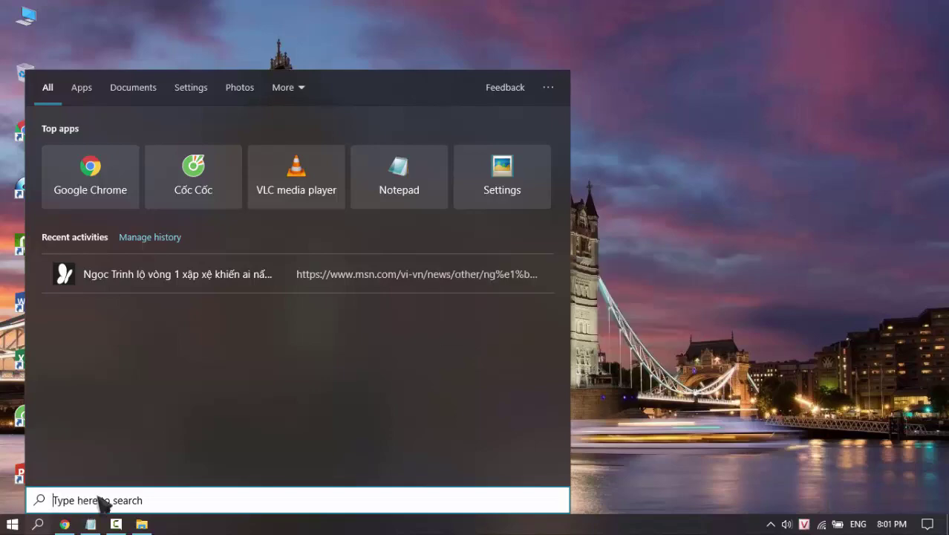
{"action": "type", "text": "Firewall"}
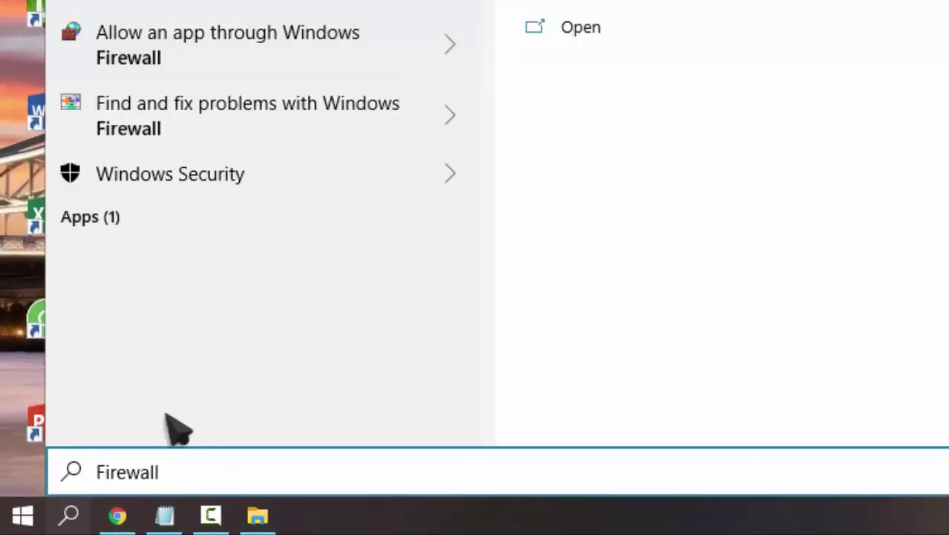
{"action": "left_click_drag", "start_coordinate": [154, 473], "coordinate": [86, 477]}
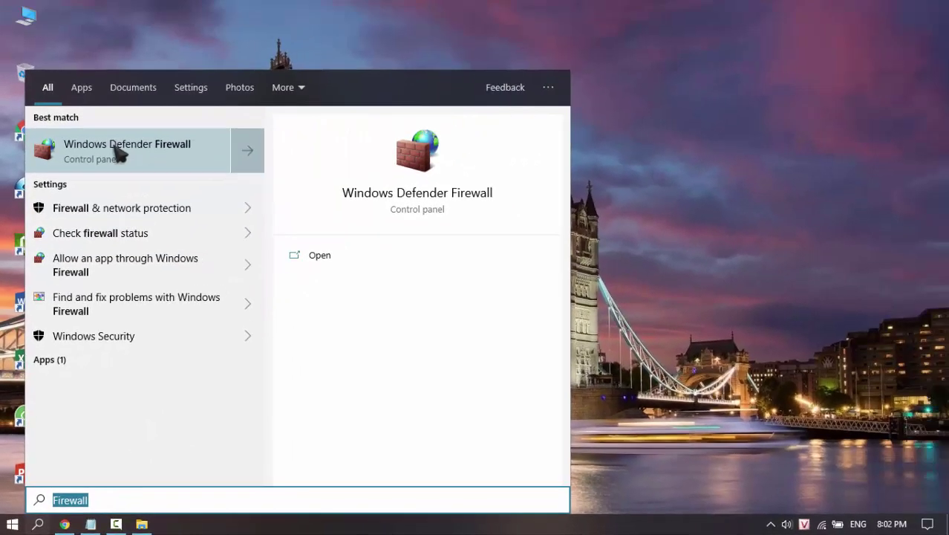
{"action": "left_click", "coordinate": [116, 151]}
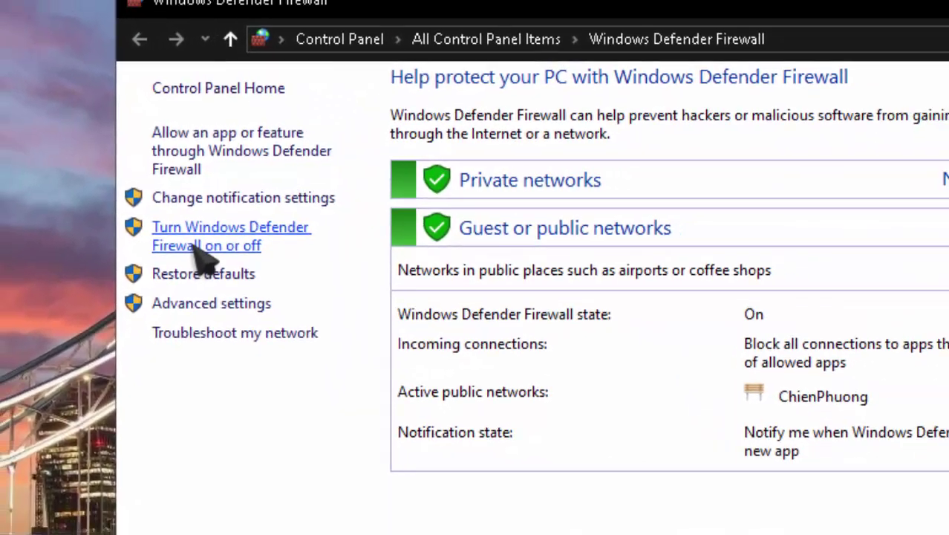
Step: Turn off Windows Defender Firewall for both private and public networks, and close the firewall window
{"action": "left_click", "coordinate": [203, 243]}
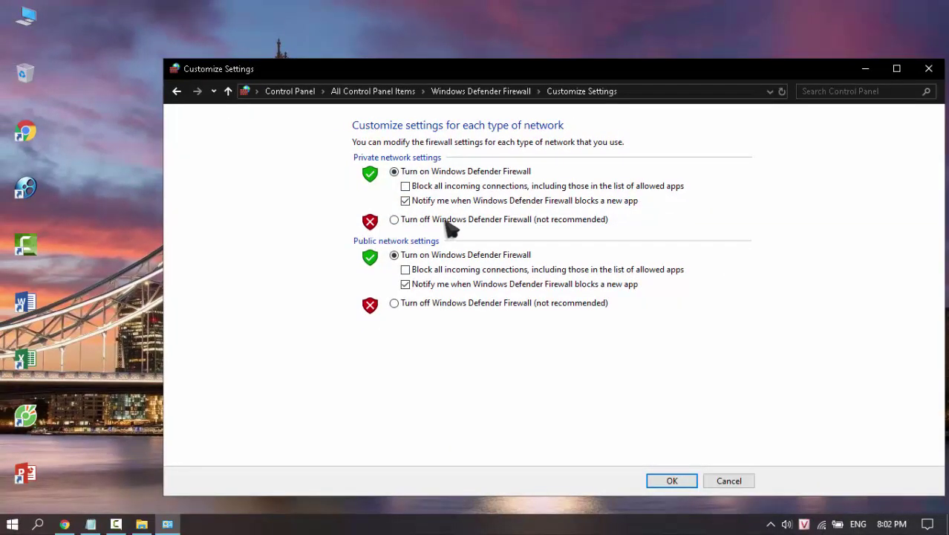
{"action": "left_click", "coordinate": [450, 220]}
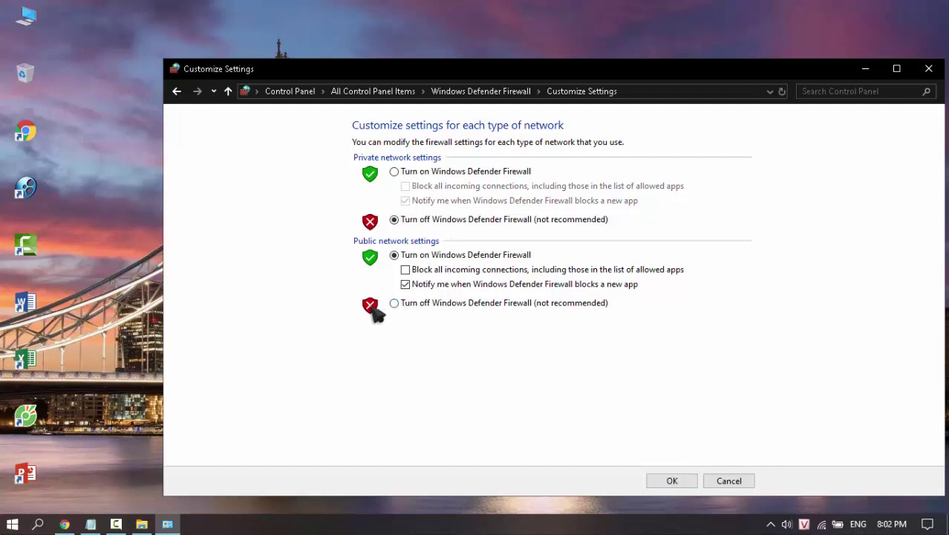
{"action": "left_click", "coordinate": [396, 304]}
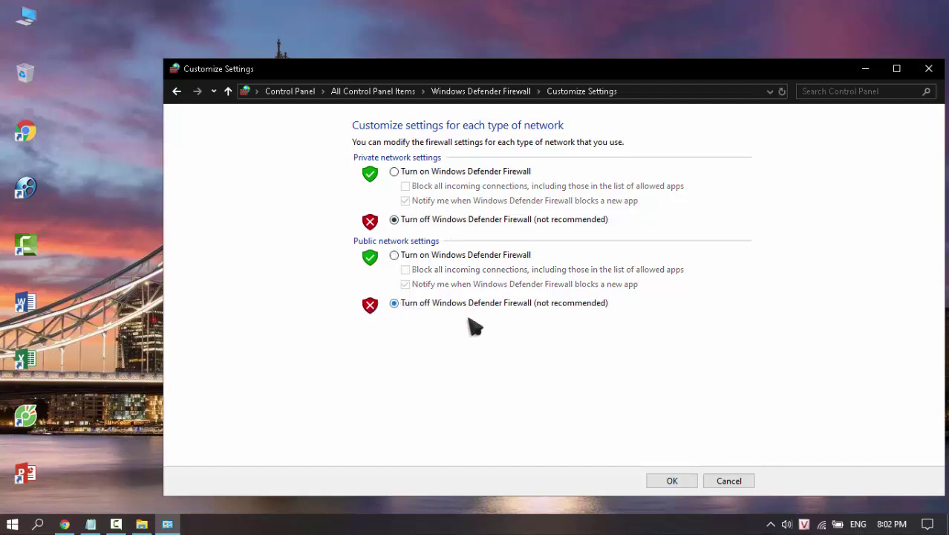
{"action": "left_click", "coordinate": [682, 479]}
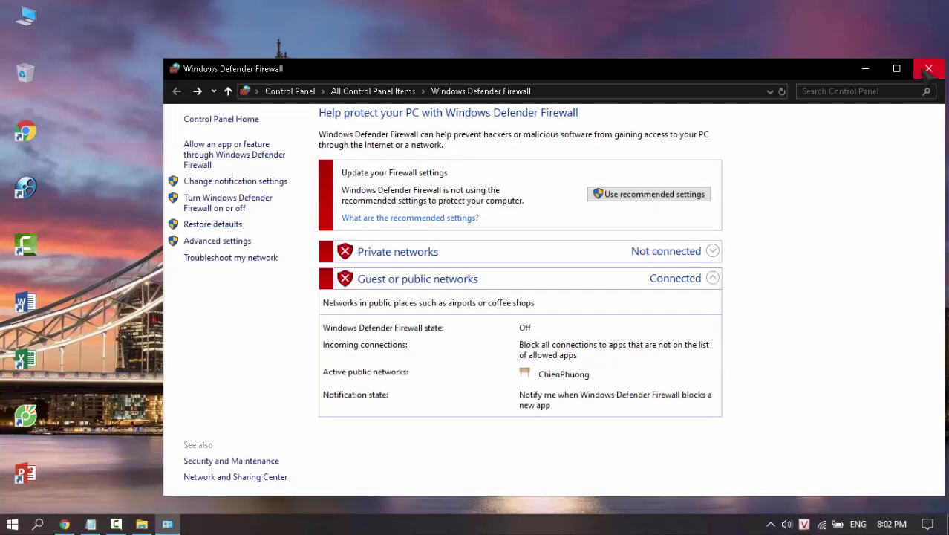
{"action": "left_click", "coordinate": [928, 68]}
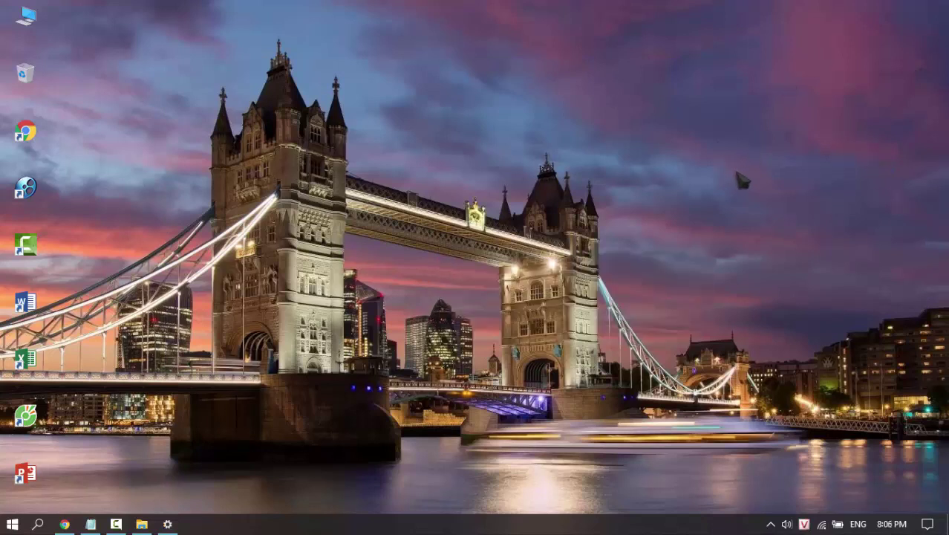
Step: Refresh the desktop, highlight the seventh tip, "Tắt Windows update", in the Notepad notes, and minimize the notes
{"action": "right_click", "coordinate": [716, 143]}
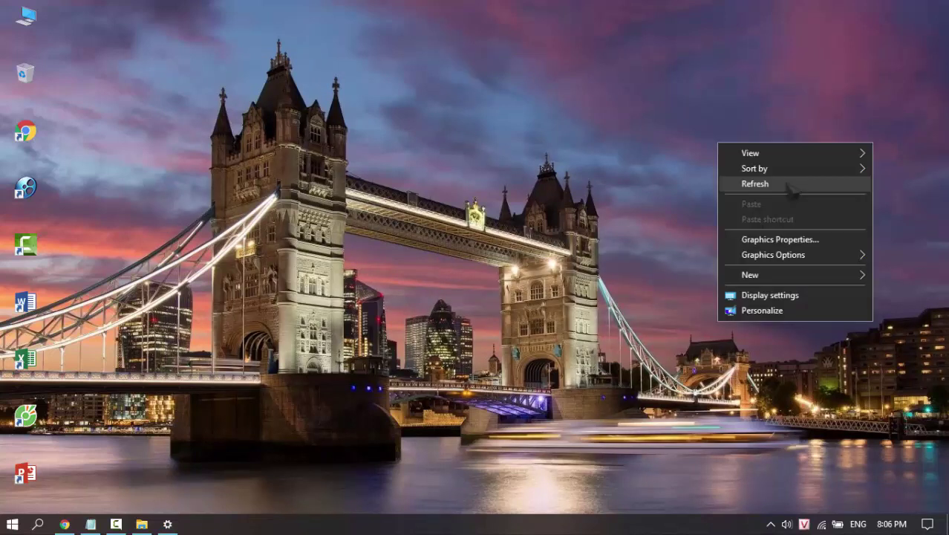
{"action": "left_click", "coordinate": [787, 186]}
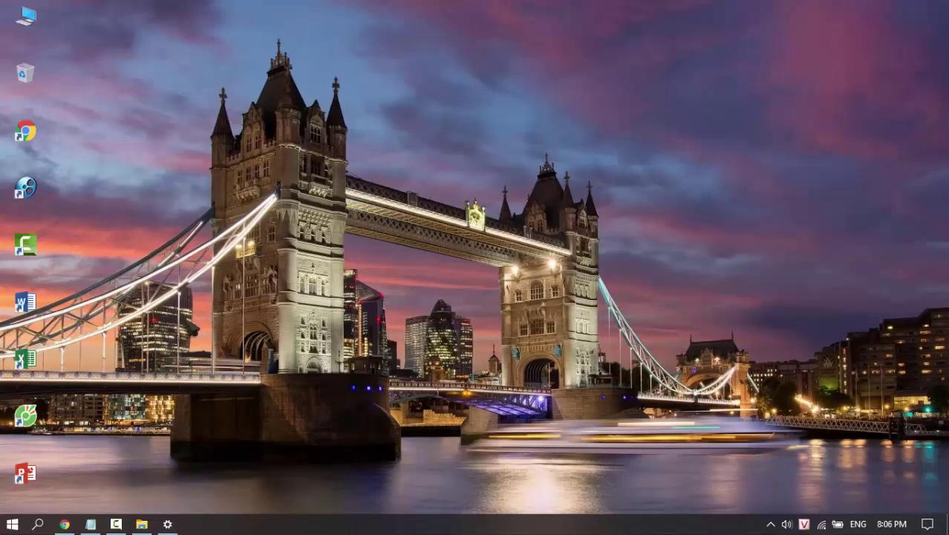
{"action": "left_click", "coordinate": [90, 524]}
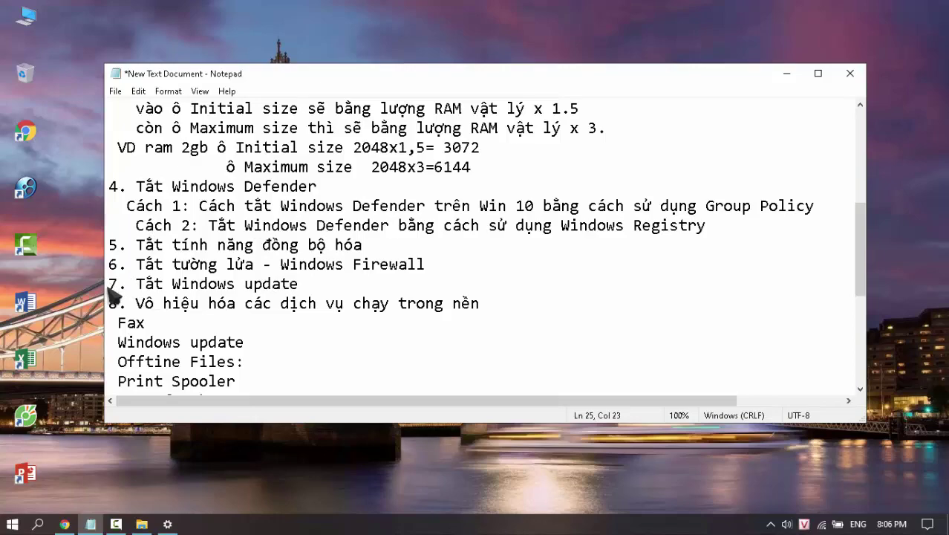
{"action": "left_click_drag", "start_coordinate": [109, 284], "coordinate": [300, 283]}
{"action": "left_click", "coordinate": [444, 303]}
{"action": "left_click", "coordinate": [787, 73]}
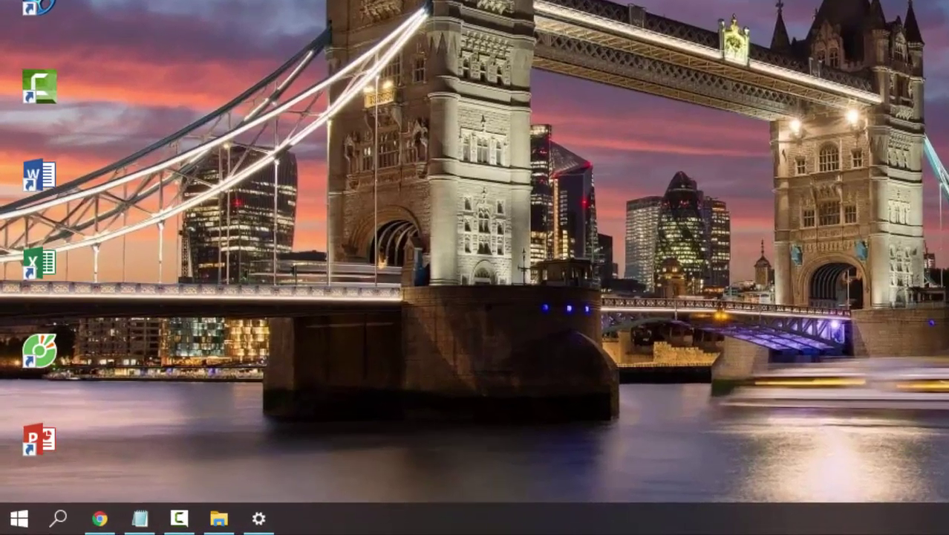
Step: Open the Local Group Policy Editor by running gpedit.msc
{"action": "key", "text": "super+r"}
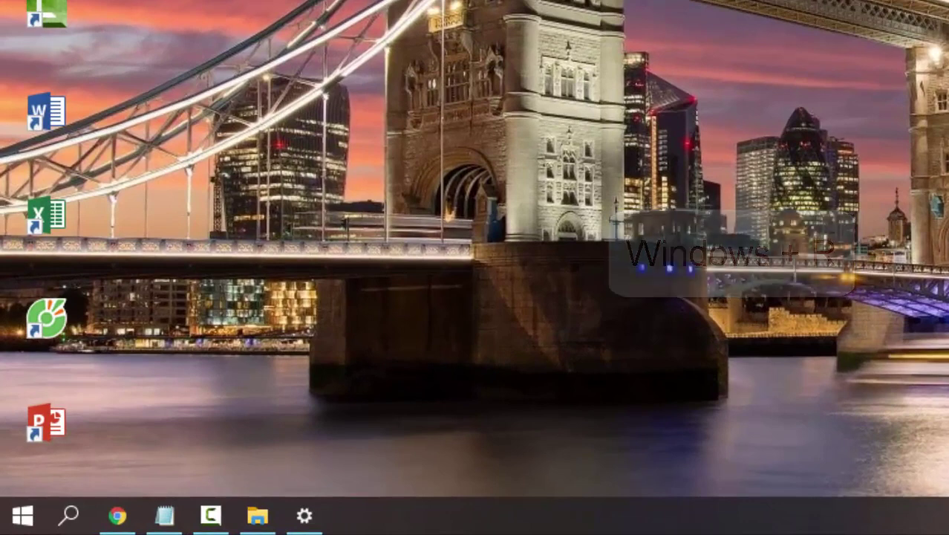
{"action": "type", "text": "g"}
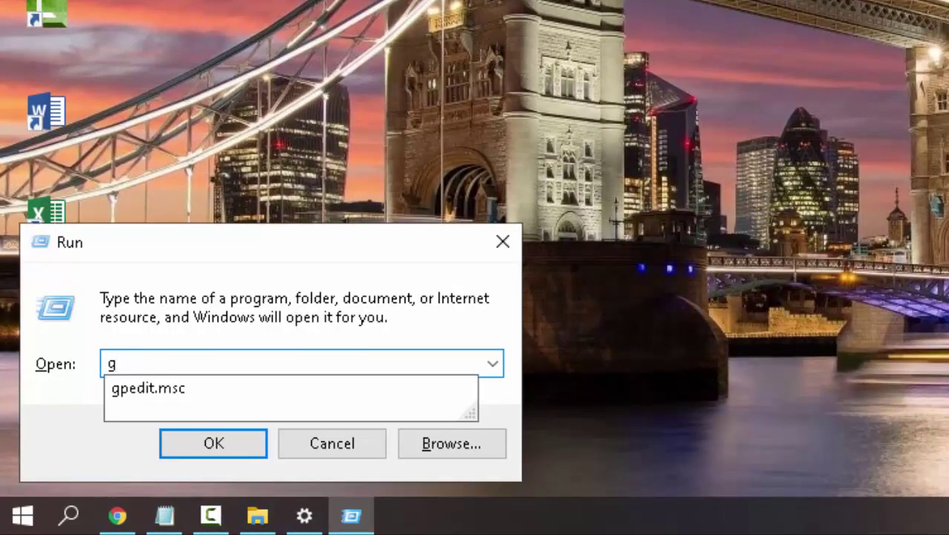
{"action": "key", "text": "Down"}
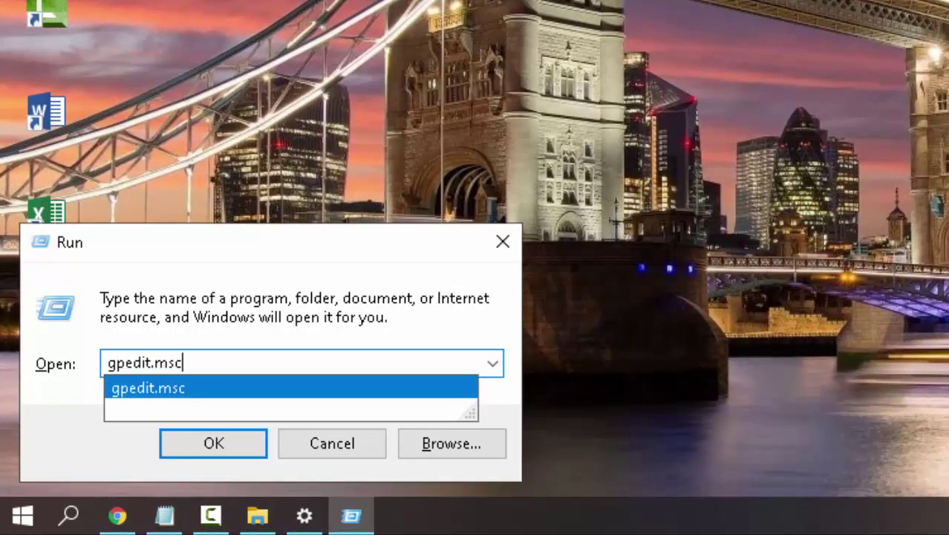
{"action": "left_click", "coordinate": [350, 388]}
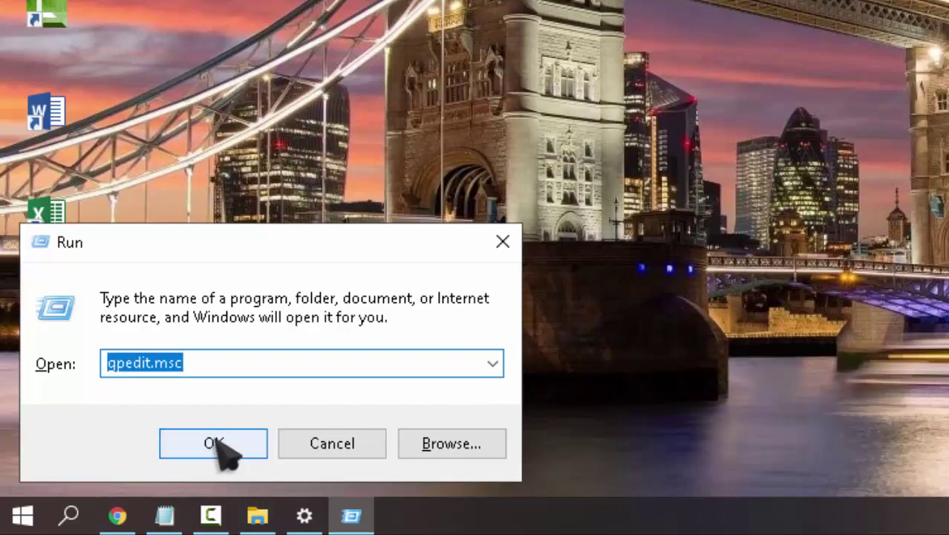
{"action": "left_click", "coordinate": [213, 444]}
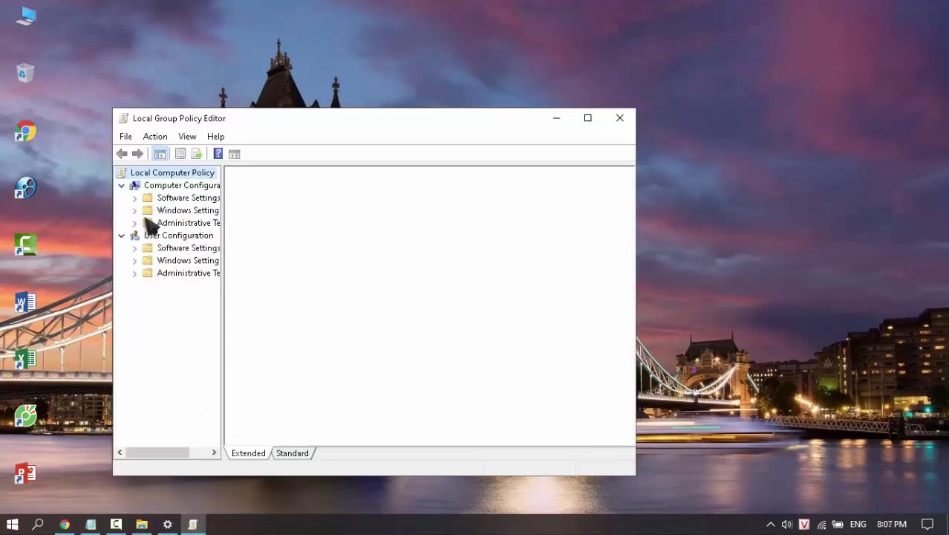
Step: Open the Windows Update policies under Computer Configuration > Administrative Templates > Windows Components
{"action": "left_click", "coordinate": [220, 225]}
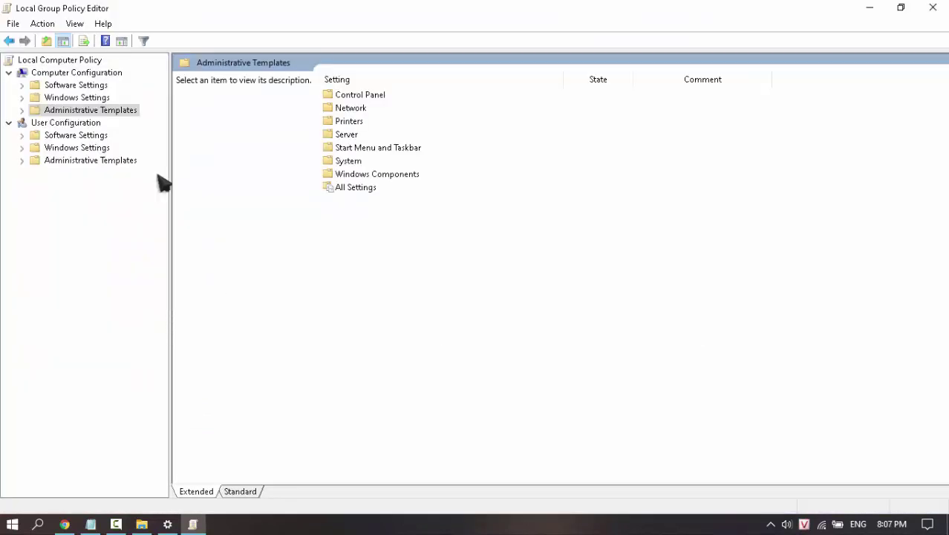
{"action": "left_click", "coordinate": [22, 110]}
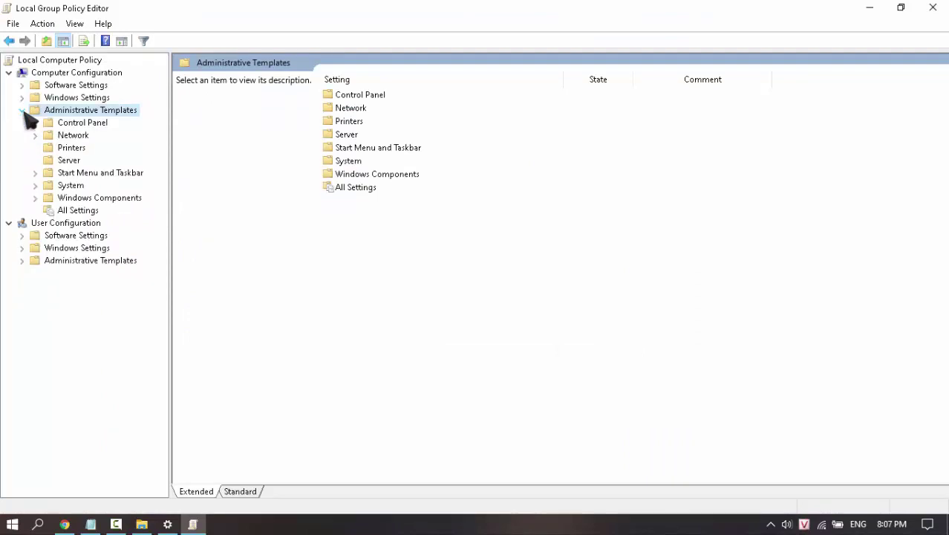
{"action": "left_click", "coordinate": [38, 197]}
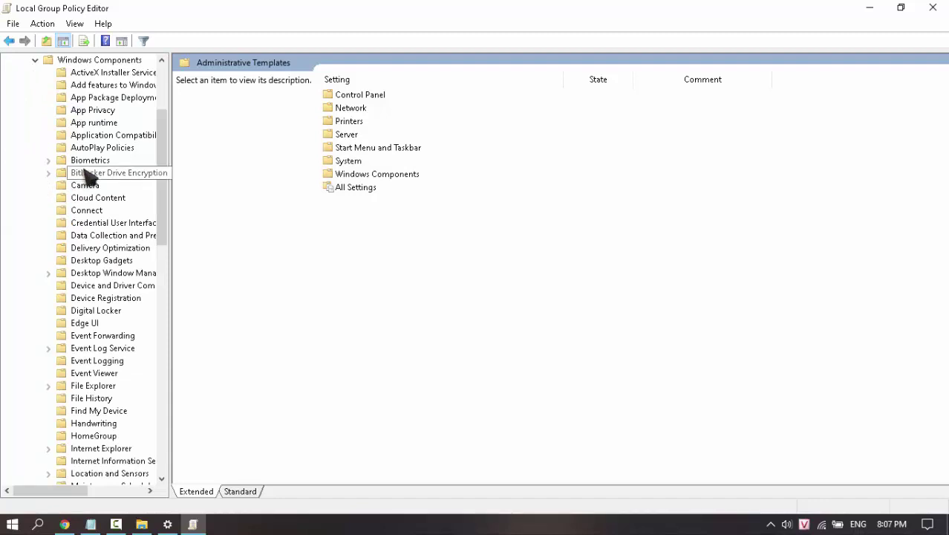
{"action": "scroll", "coordinate": [93, 193], "scroll_direction": "up", "scroll_amount": 3}
{"action": "scroll", "coordinate": [93, 269], "scroll_direction": "down", "scroll_amount": 20}
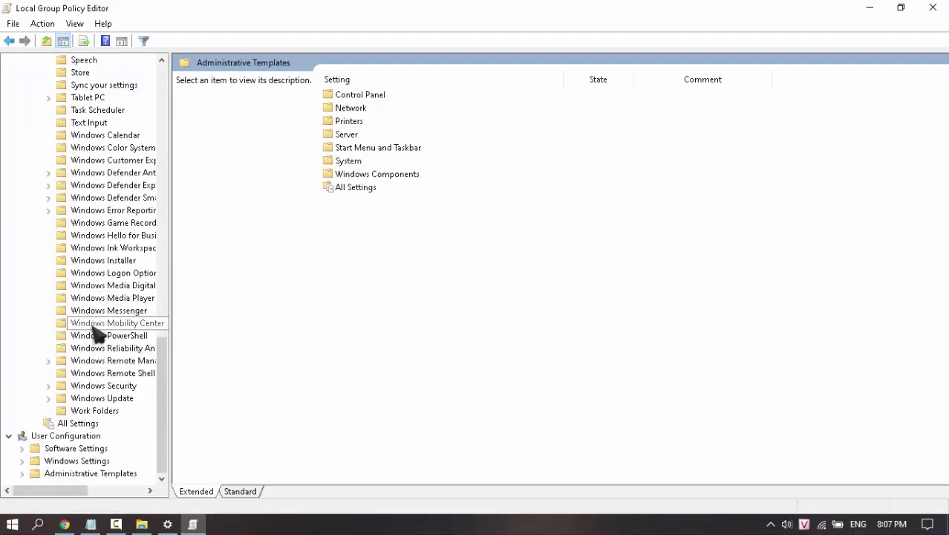
{"action": "left_click", "coordinate": [102, 399]}
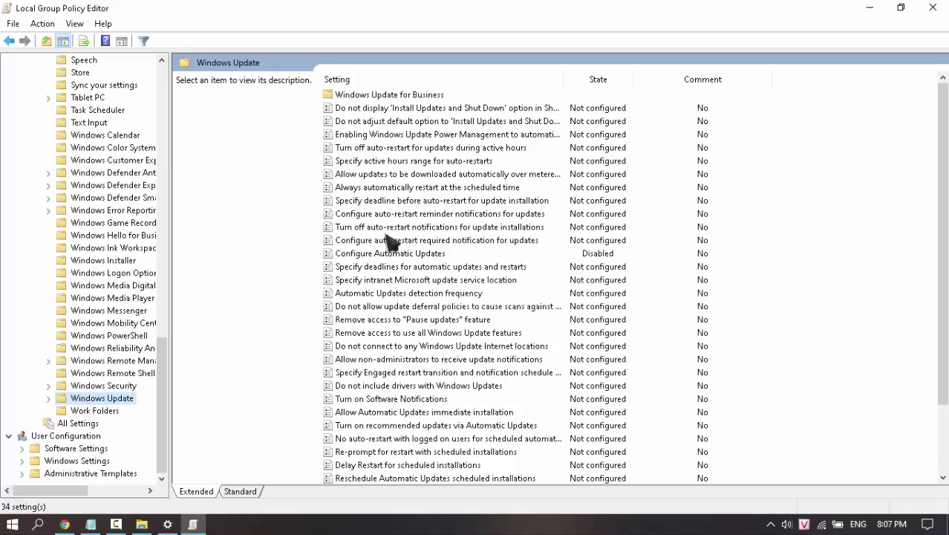
Step: Set the Configure Automatic Updates policy to Disabled, apply it, and close the Local Group Policy Editor
{"action": "left_click", "coordinate": [343, 257]}
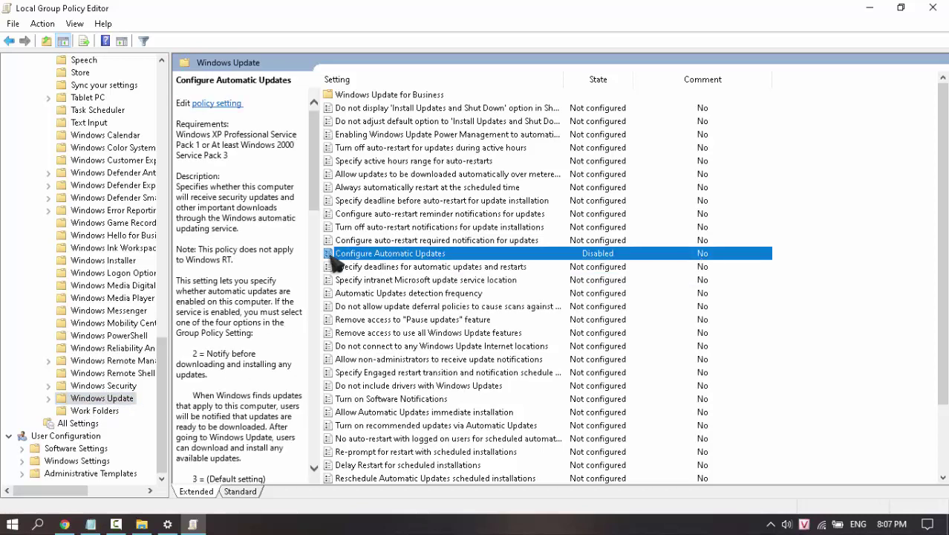
{"action": "right_click", "coordinate": [344, 258]}
{"action": "double_click", "coordinate": [358, 258]}
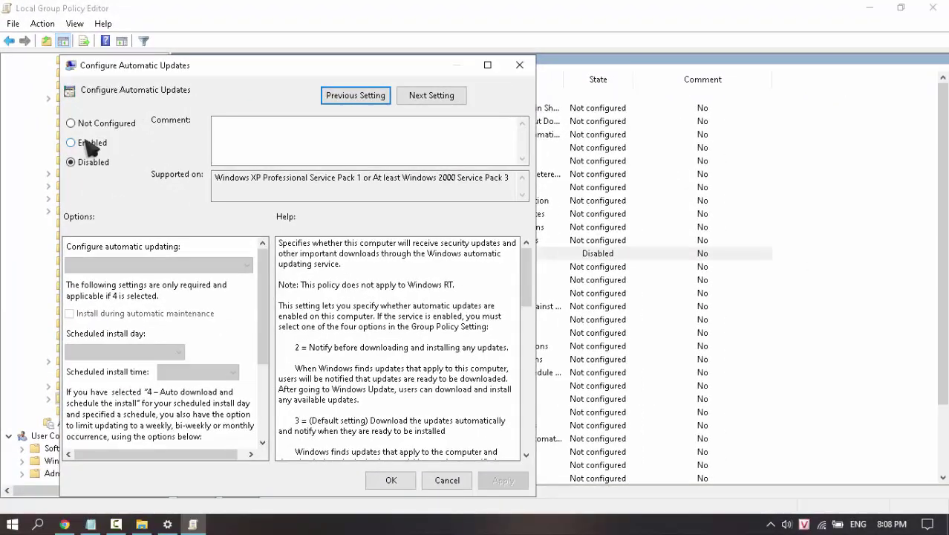
{"action": "left_click", "coordinate": [87, 144]}
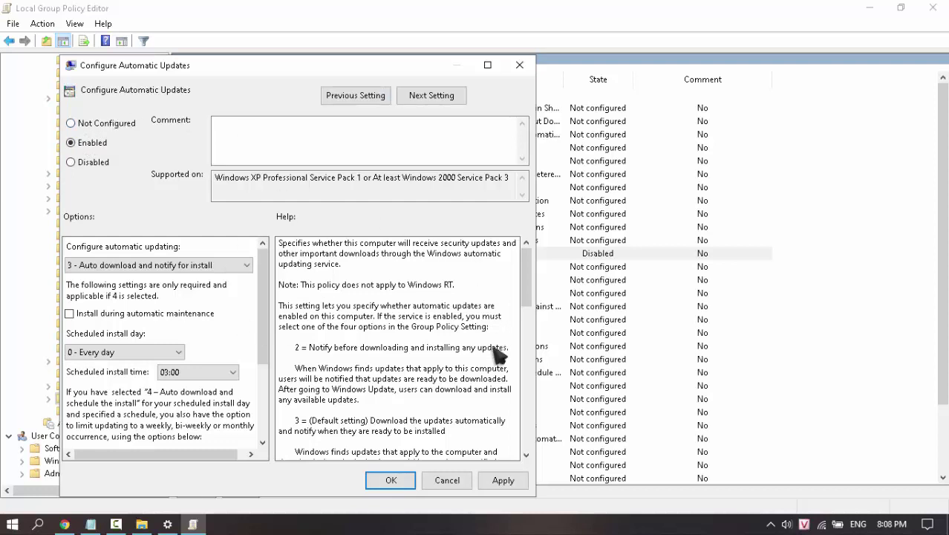
{"action": "left_click", "coordinate": [75, 161]}
{"action": "left_click", "coordinate": [82, 144]}
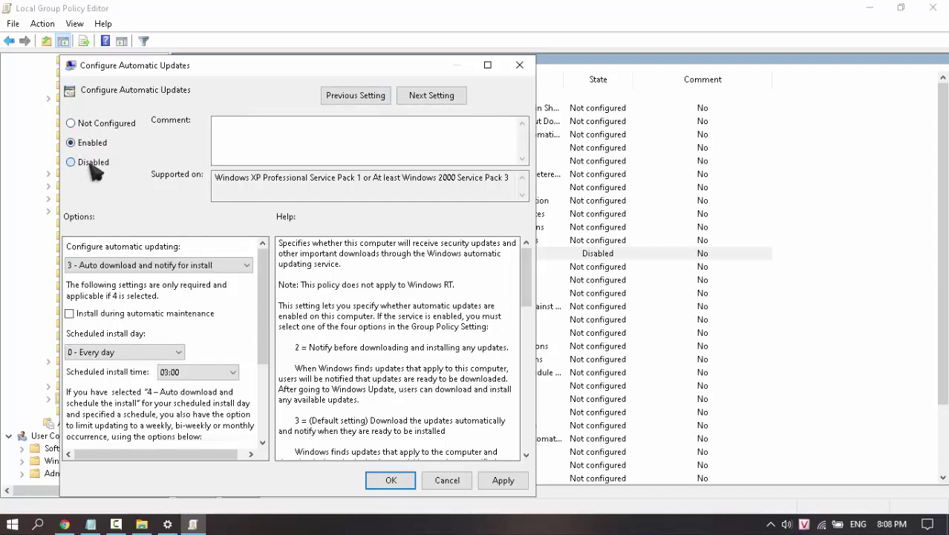
{"action": "left_click", "coordinate": [90, 164]}
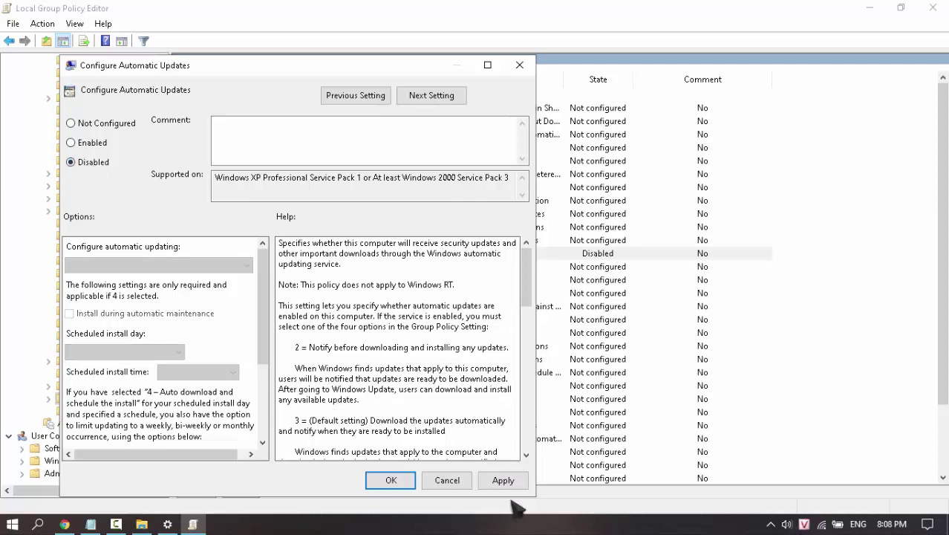
{"action": "left_click", "coordinate": [503, 480]}
{"action": "left_click", "coordinate": [391, 481]}
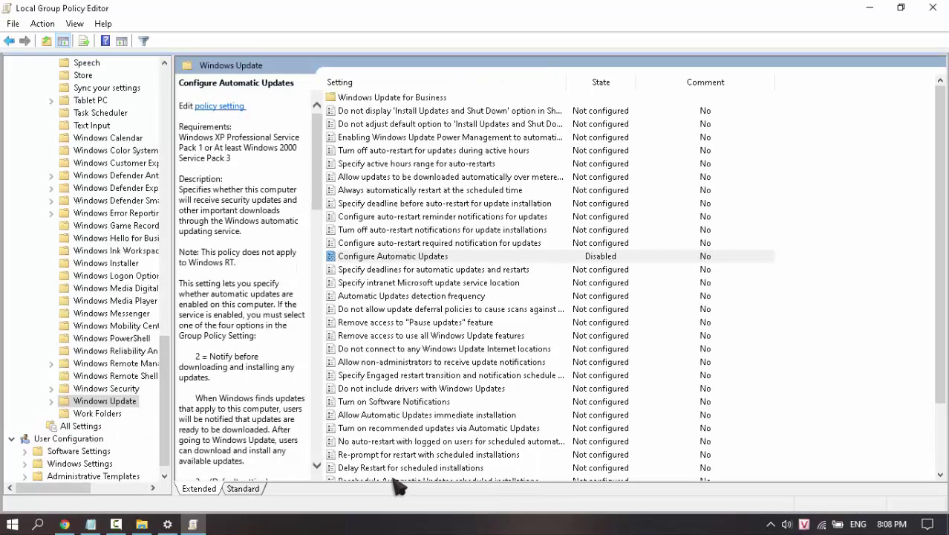
{"action": "left_click", "coordinate": [934, 9]}
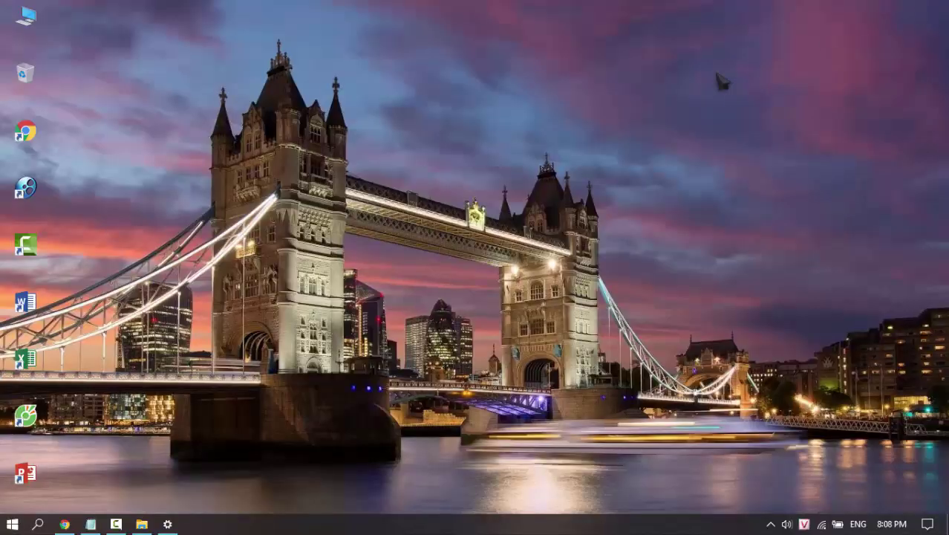
Step: Open the Services console by running services.msc, and maximize its window
{"action": "right_click", "coordinate": [759, 127]}
{"action": "left_click", "coordinate": [766, 125]}
{"action": "key", "text": "super+r"}
{"action": "left_click", "coordinate": [185, 441]}
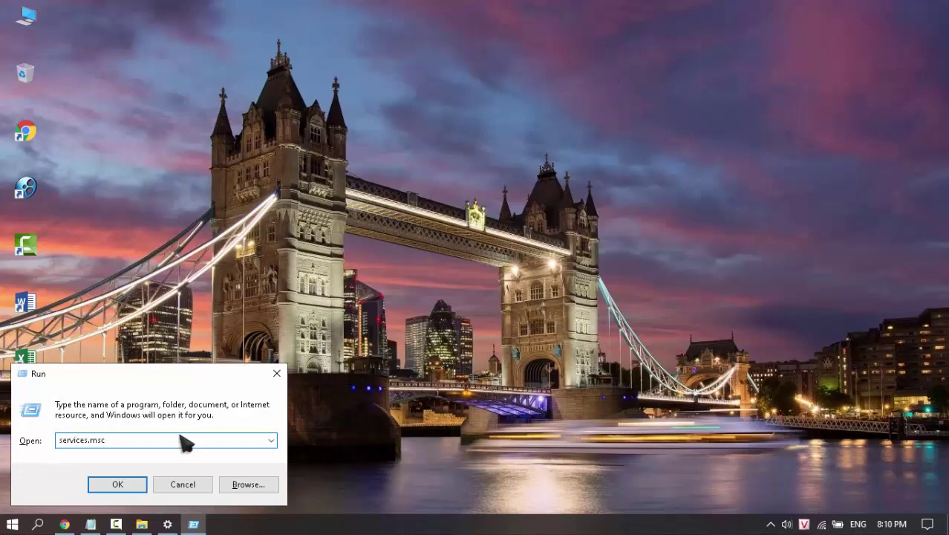
{"action": "key", "text": "Return"}
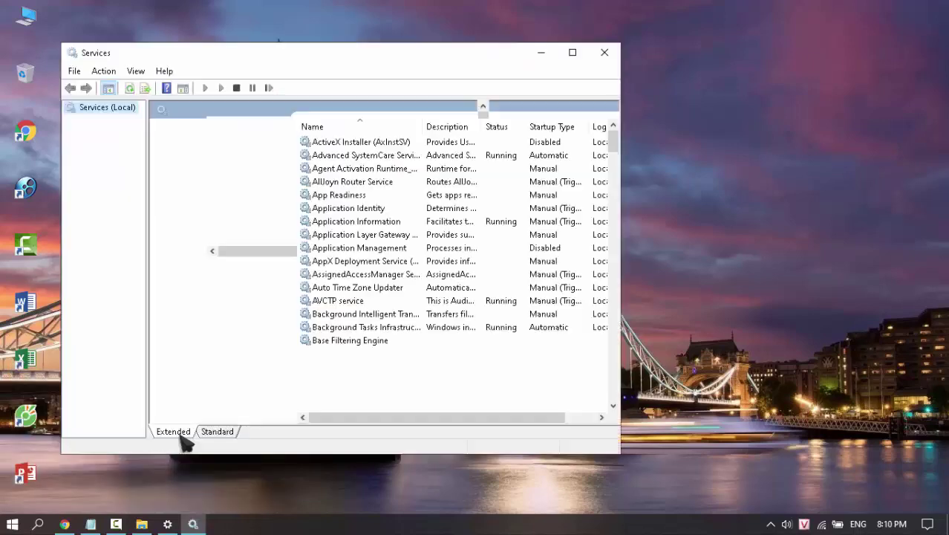
{"action": "left_click", "coordinate": [581, 59]}
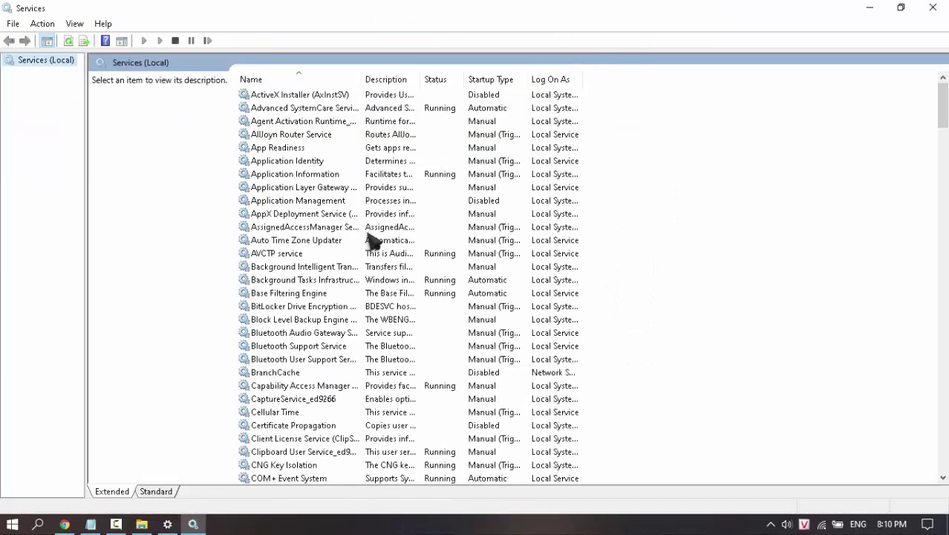
Step: Find the Windows Update service in the services list and open its properties
{"action": "scroll", "coordinate": [376, 239], "scroll_direction": "down", "scroll_amount": 7}
{"action": "scroll", "coordinate": [377, 239], "scroll_direction": "down", "scroll_amount": 20}
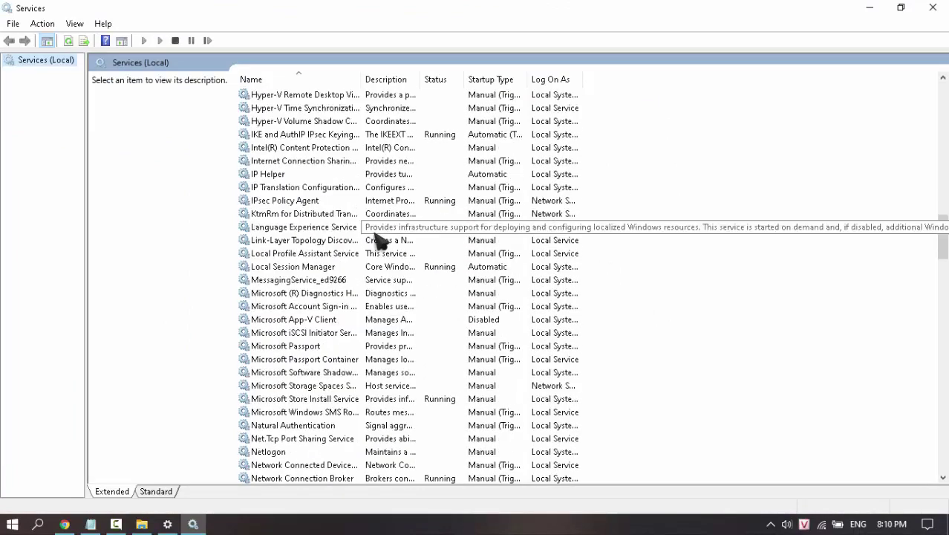
{"action": "scroll", "coordinate": [376, 240], "scroll_direction": "down", "scroll_amount": 12}
{"action": "scroll", "coordinate": [377, 239], "scroll_direction": "down", "scroll_amount": 20}
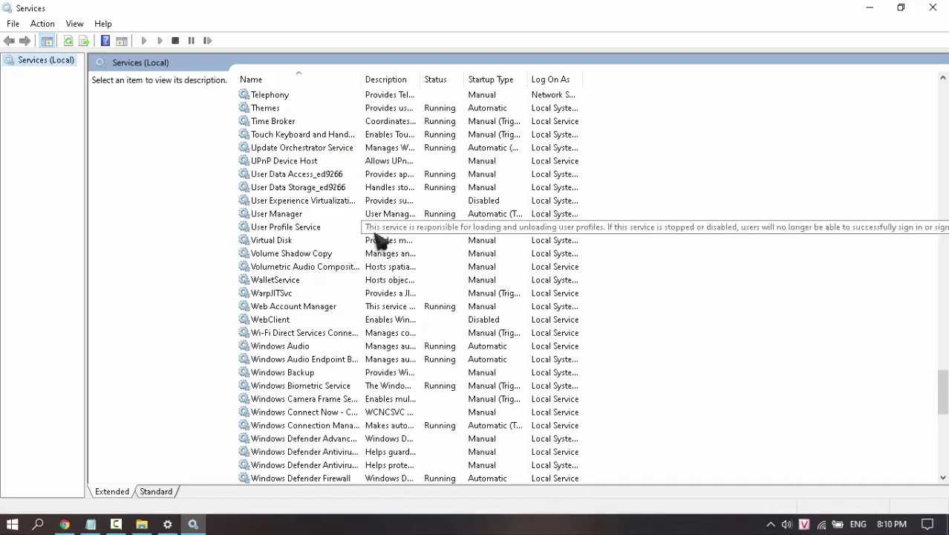
{"action": "scroll", "coordinate": [377, 239], "scroll_direction": "down", "scroll_amount": 2}
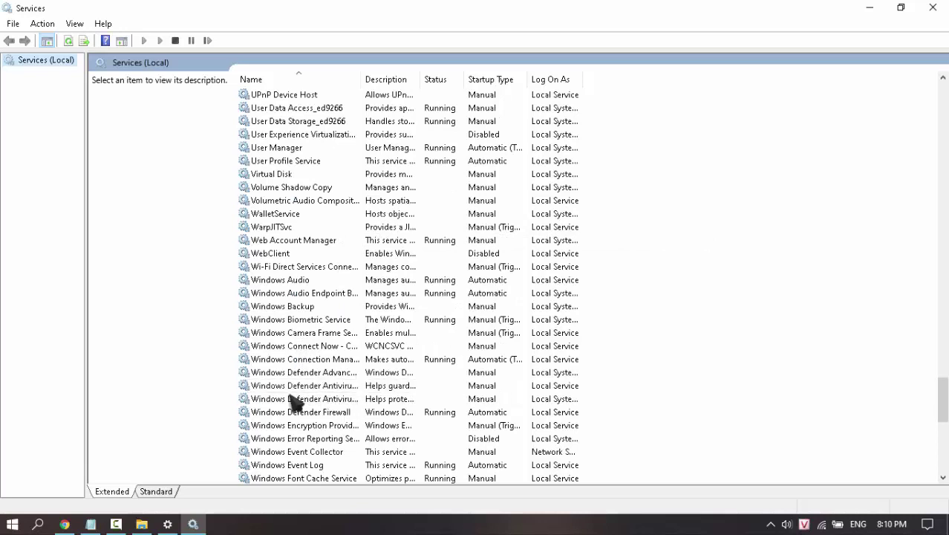
{"action": "scroll", "coordinate": [342, 431], "scroll_direction": "down", "scroll_amount": 3}
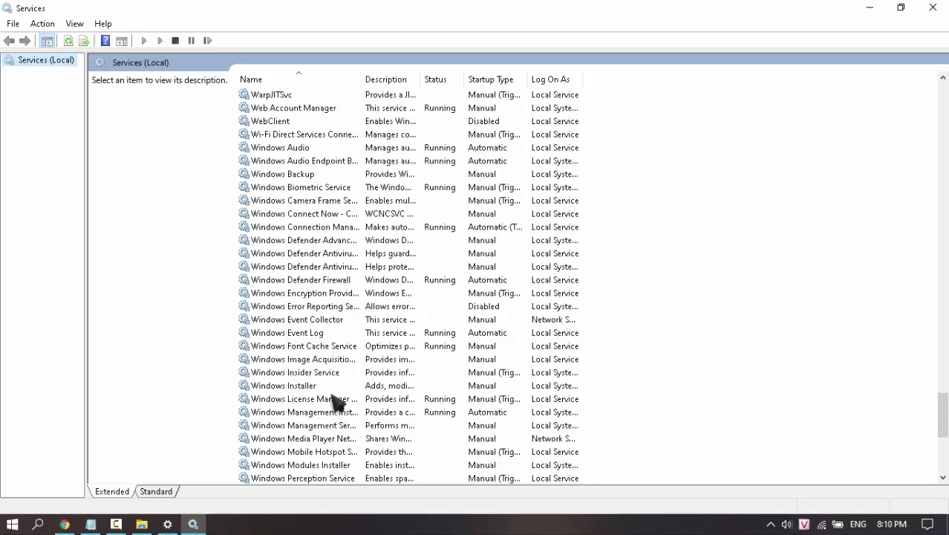
{"action": "scroll", "coordinate": [346, 427], "scroll_direction": "down", "scroll_amount": 3}
{"action": "scroll", "coordinate": [306, 468], "scroll_direction": "down", "scroll_amount": 2}
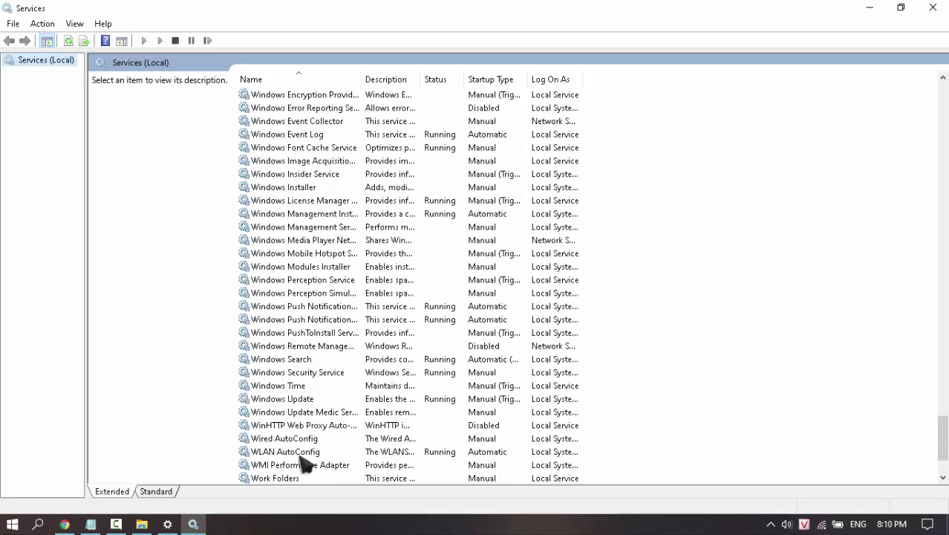
{"action": "left_click", "coordinate": [281, 399]}
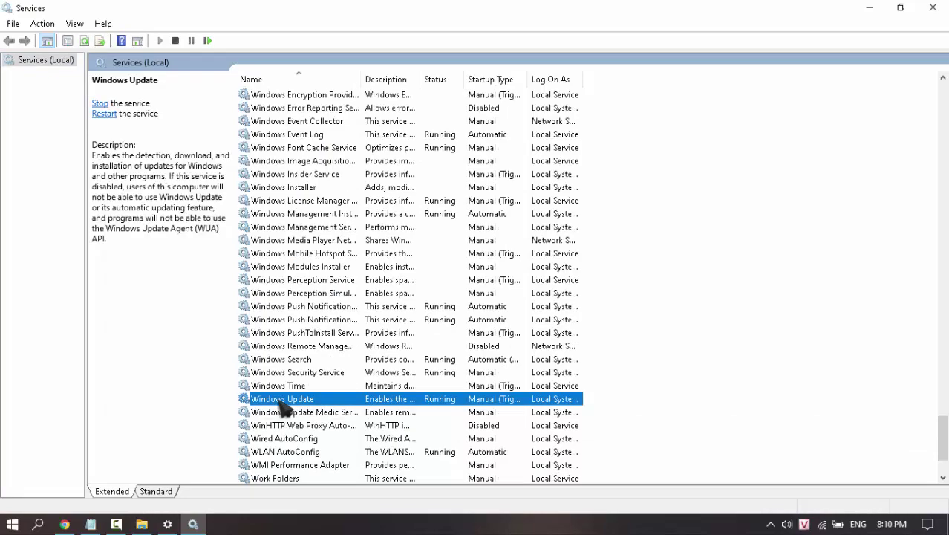
{"action": "right_click", "coordinate": [281, 399]}
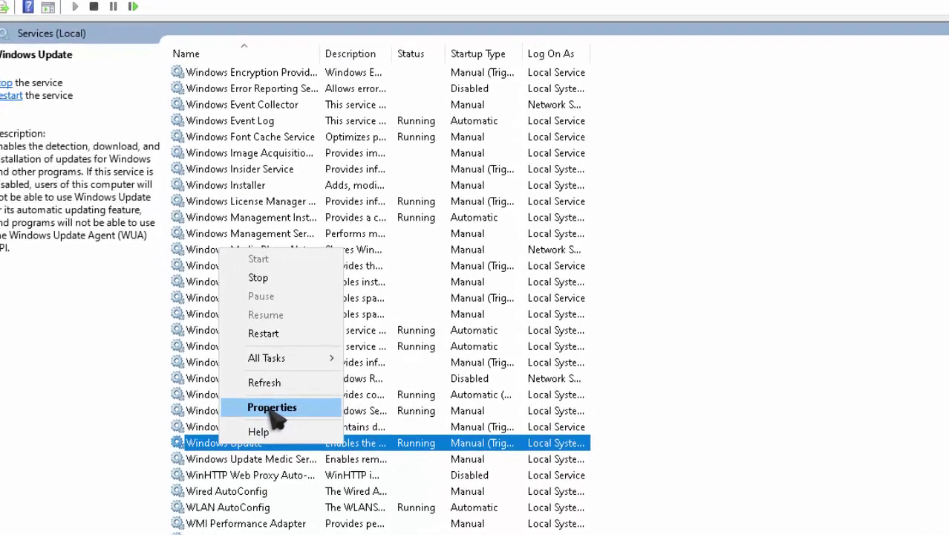
{"action": "left_click", "coordinate": [272, 409]}
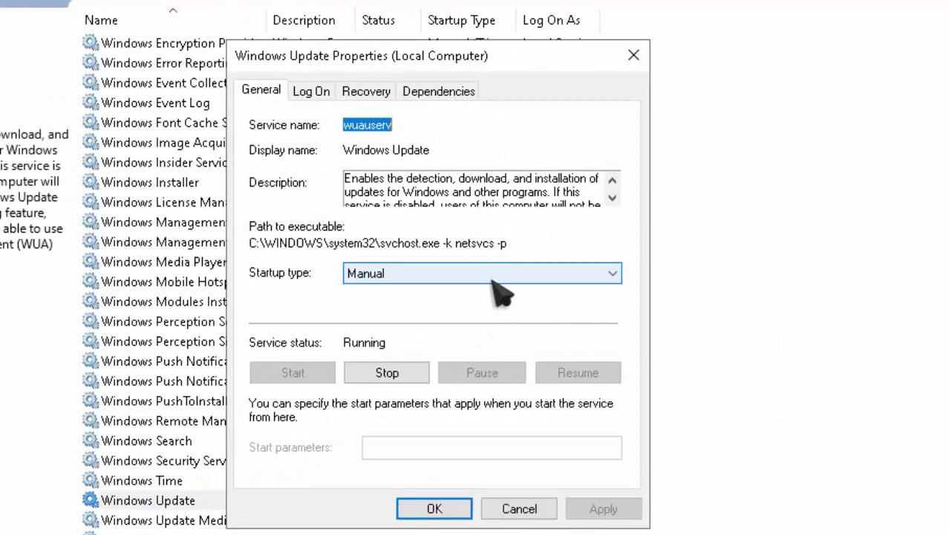
Step: Set the Windows Update service's startup type to Disabled, stop the service, apply the change, and close the Services console
{"action": "left_click", "coordinate": [491, 280]}
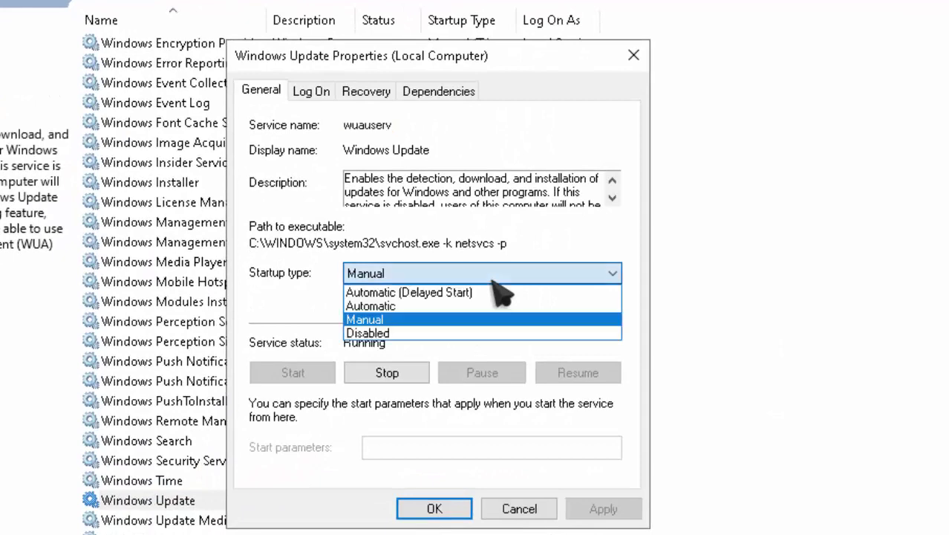
{"action": "left_click", "coordinate": [425, 333]}
{"action": "left_click", "coordinate": [389, 372]}
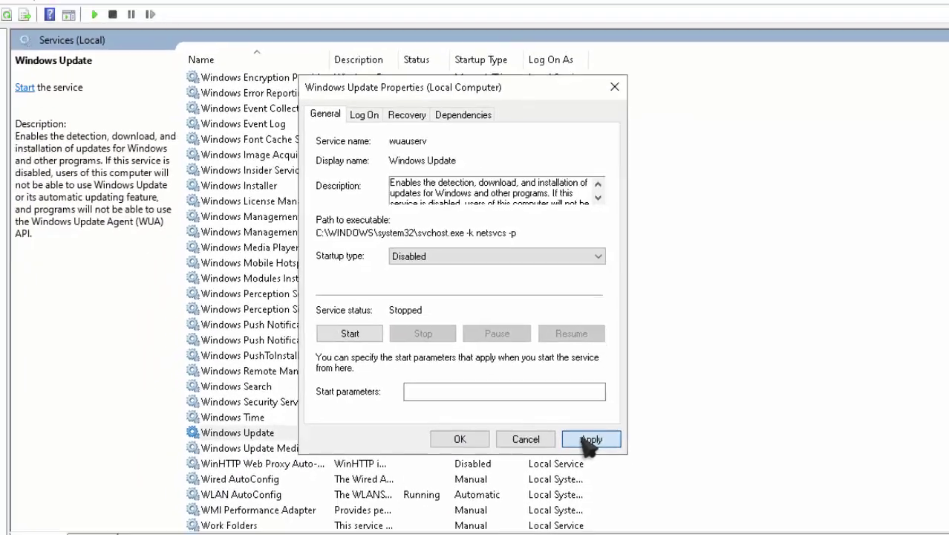
{"action": "left_click", "coordinate": [600, 491]}
{"action": "left_click", "coordinate": [441, 491]}
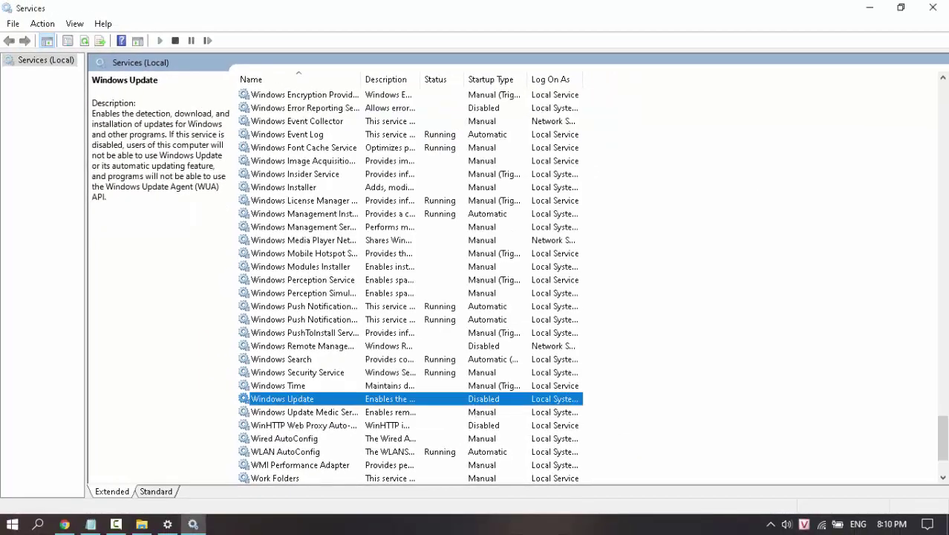
{"action": "left_click", "coordinate": [934, 8]}
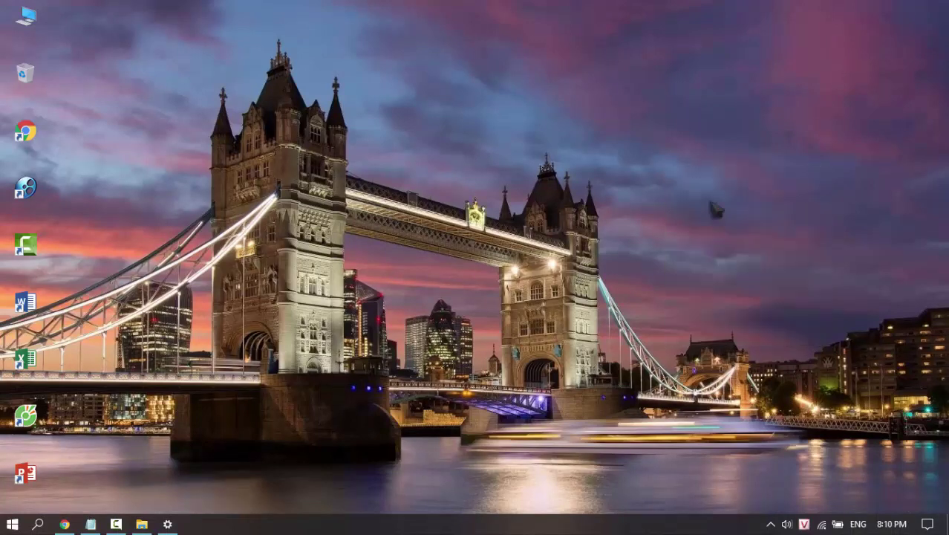
Step: Review tip 8 and its list of background services in the Notepad notes, and minimize the notes
{"action": "left_click", "coordinate": [91, 524]}
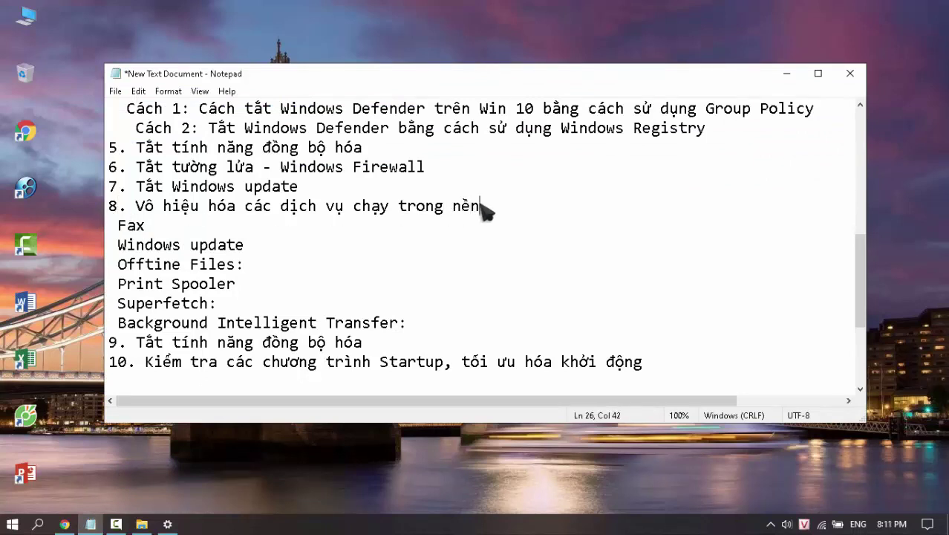
{"action": "left_click", "coordinate": [104, 208], "text": "shift"}
{"action": "left_click", "coordinate": [181, 244]}
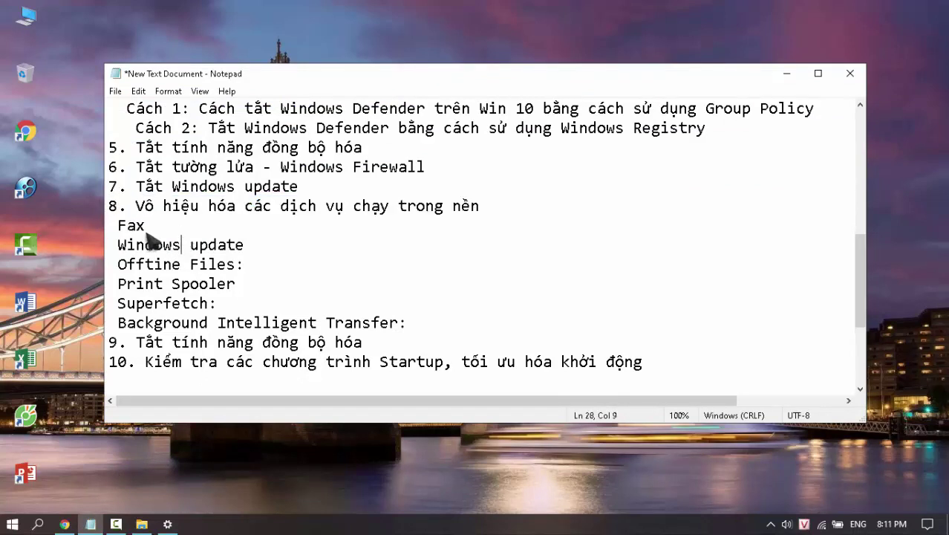
{"action": "left_click_drag", "start_coordinate": [123, 227], "coordinate": [400, 330]}
{"action": "left_click", "coordinate": [381, 271]}
{"action": "left_click", "coordinate": [787, 73]}
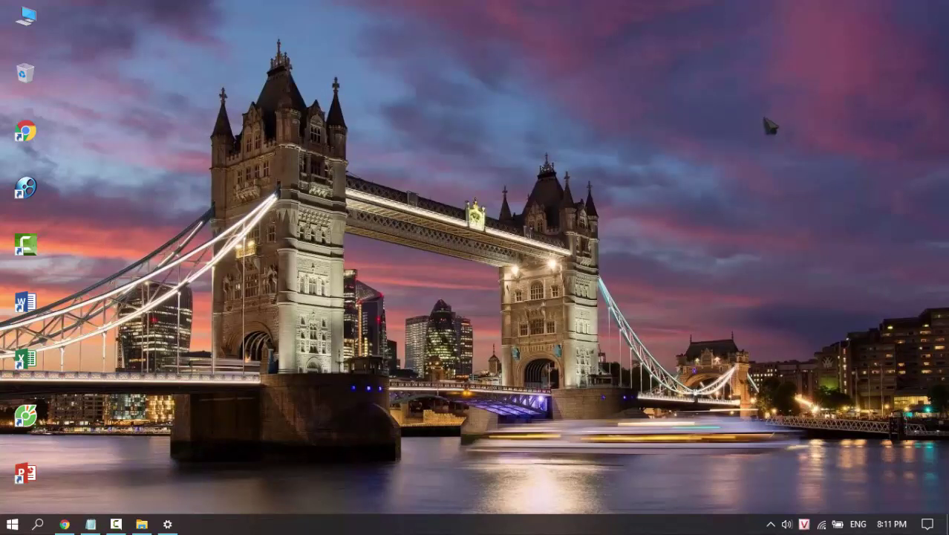
Step: Reopen the Services console by running services.msc, and open the properties of the Fax service
{"action": "key", "text": "super+r"}
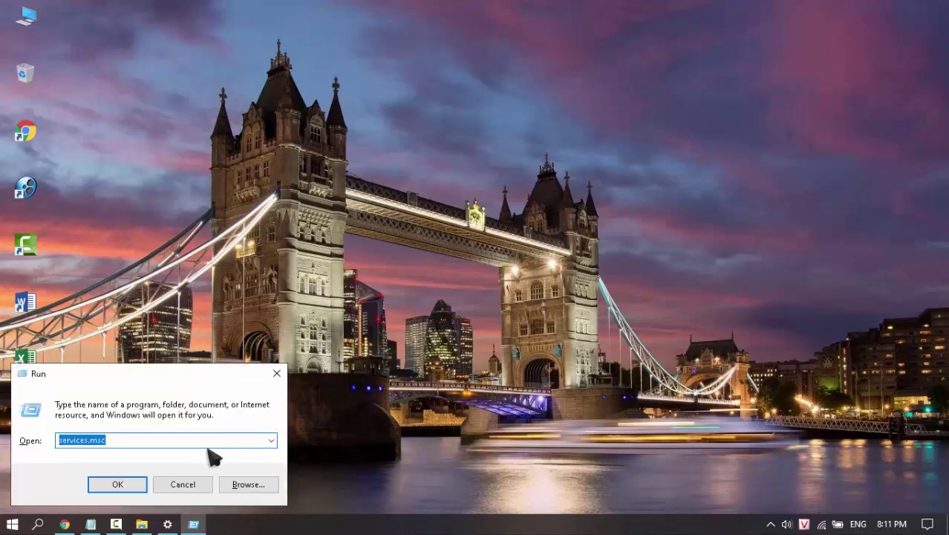
{"action": "left_click", "coordinate": [120, 483]}
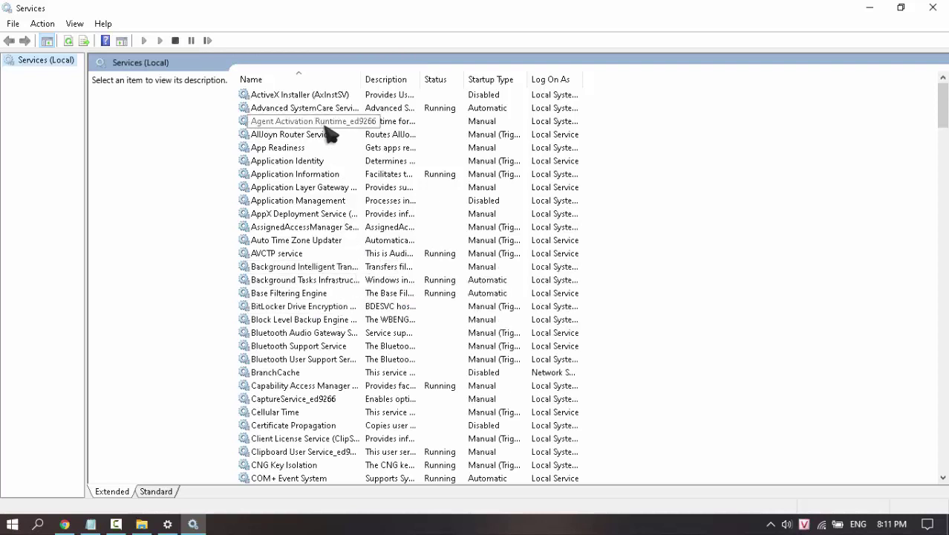
{"action": "scroll", "coordinate": [323, 271], "scroll_direction": "down", "scroll_amount": 15}
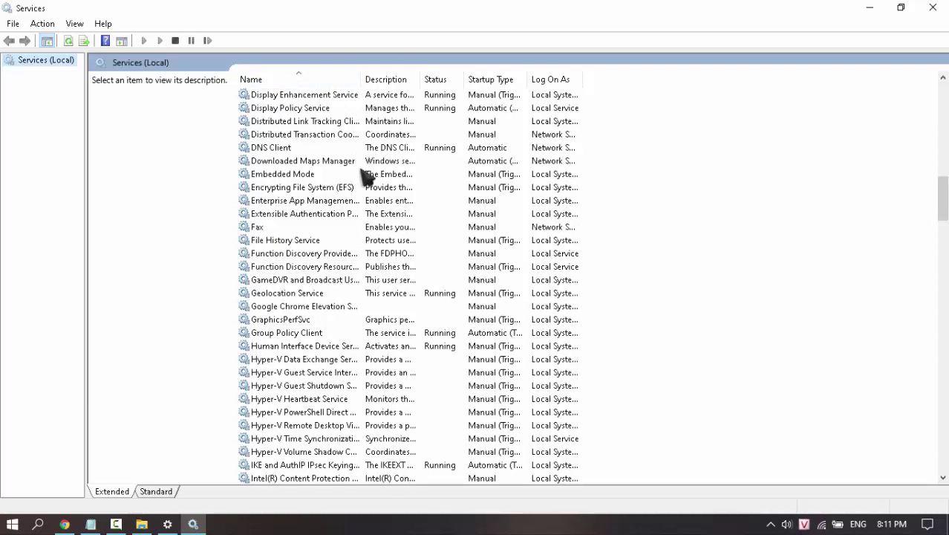
{"action": "scroll", "coordinate": [355, 230], "scroll_direction": "down", "scroll_amount": 2}
{"action": "scroll", "coordinate": [312, 217], "scroll_direction": "up", "scroll_amount": 2}
{"action": "left_click", "coordinate": [272, 231]}
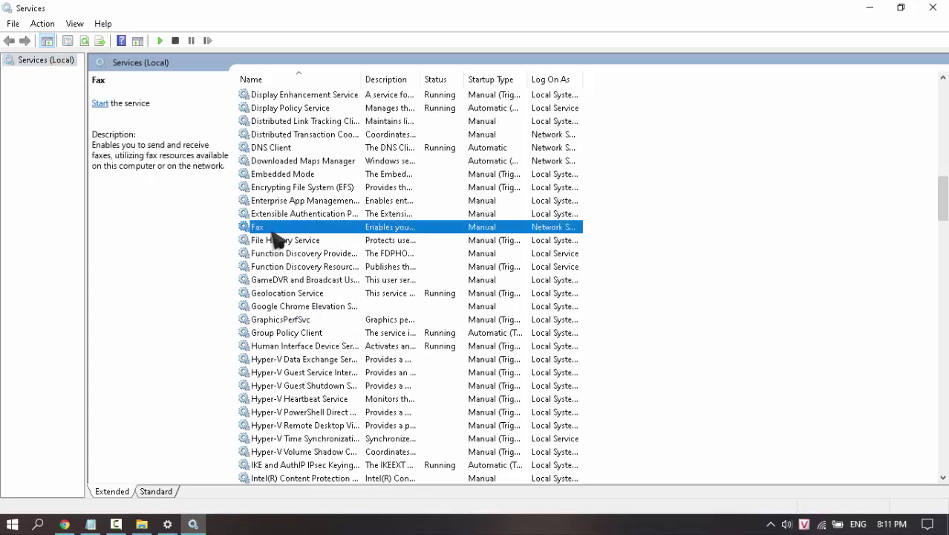
{"action": "right_click", "coordinate": [294, 232]}
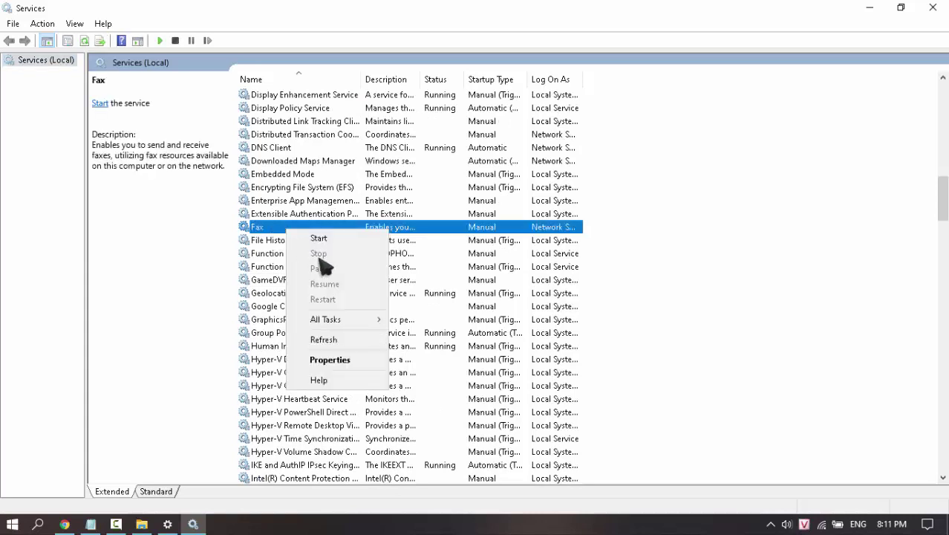
{"action": "left_click", "coordinate": [335, 359]}
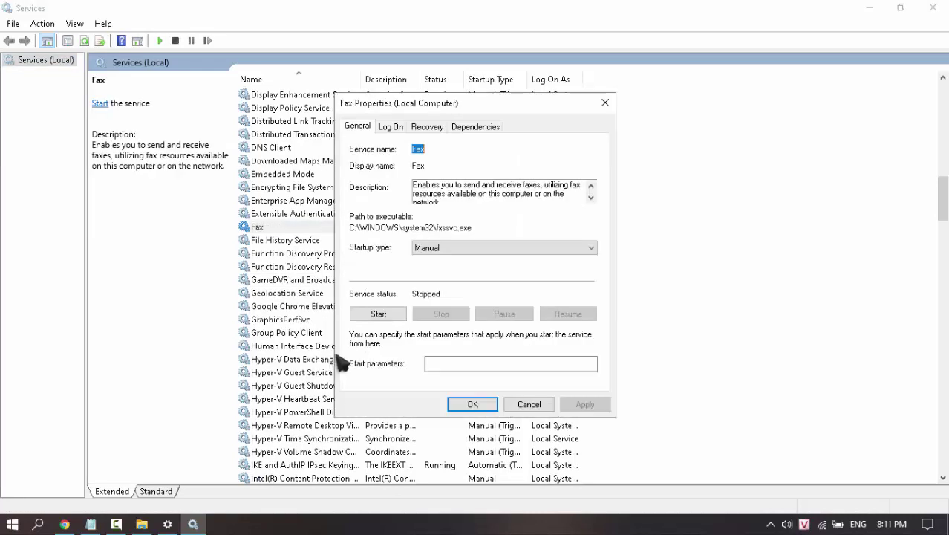
Step: Set the Fax service's startup type to Disabled, apply it, and close its properties
{"action": "left_click", "coordinate": [510, 251]}
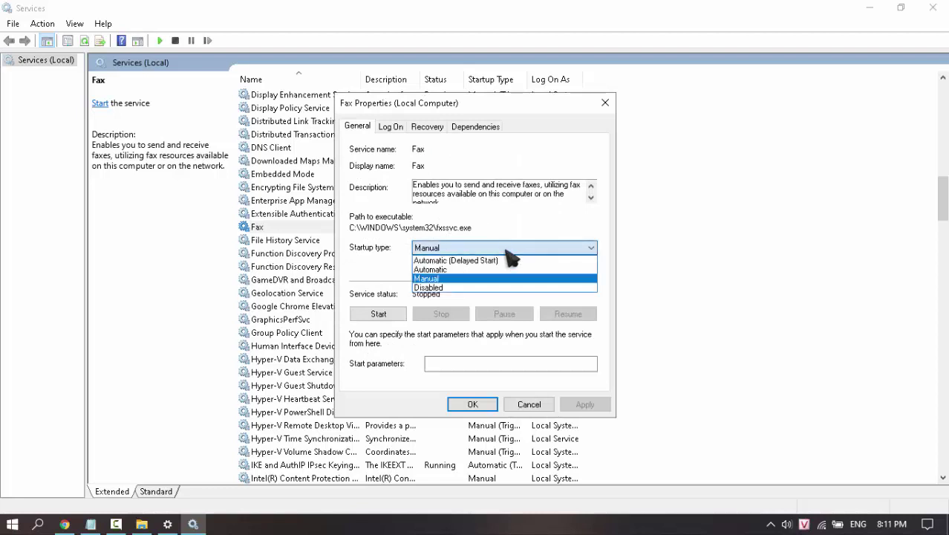
{"action": "left_click", "coordinate": [444, 287]}
{"action": "left_click", "coordinate": [585, 410]}
{"action": "left_click", "coordinate": [475, 405]}
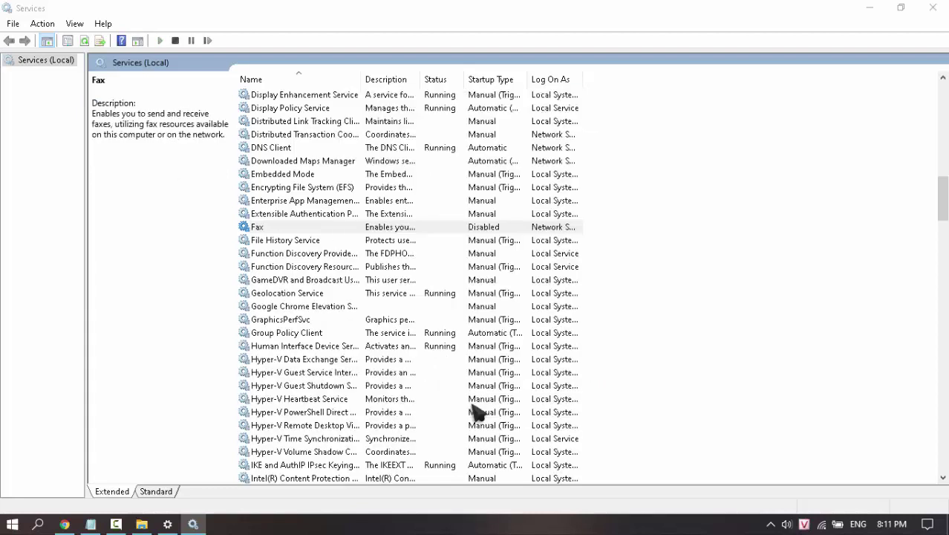
Step: Review the remaining services to disable in the Notepad notes, from Windows update to Background Intelligent Transfer
{"action": "left_click", "coordinate": [90, 524]}
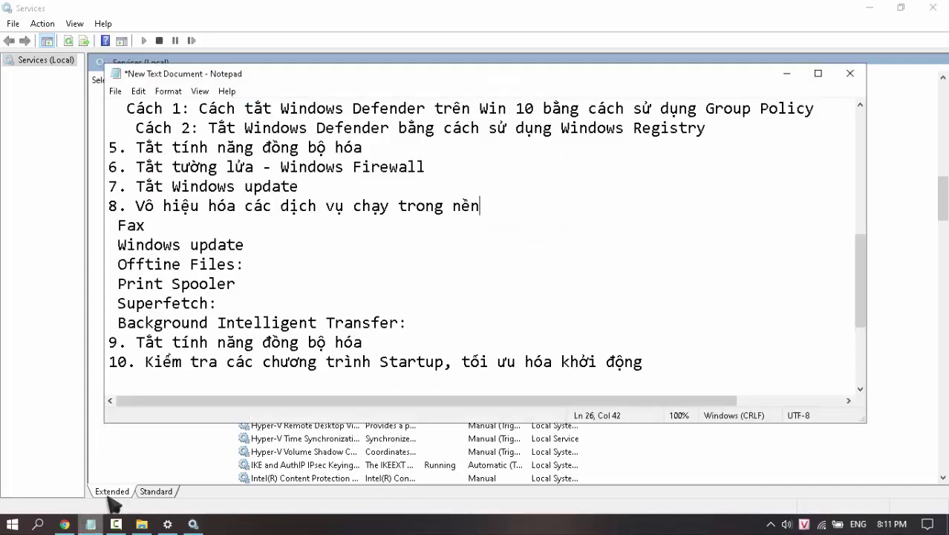
{"action": "left_click_drag", "start_coordinate": [118, 250], "coordinate": [245, 245]}
{"action": "left_click_drag", "start_coordinate": [118, 269], "coordinate": [238, 269]}
{"action": "left_click_drag", "start_coordinate": [119, 283], "coordinate": [239, 288]}
{"action": "left_click_drag", "start_coordinate": [119, 305], "coordinate": [215, 304]}
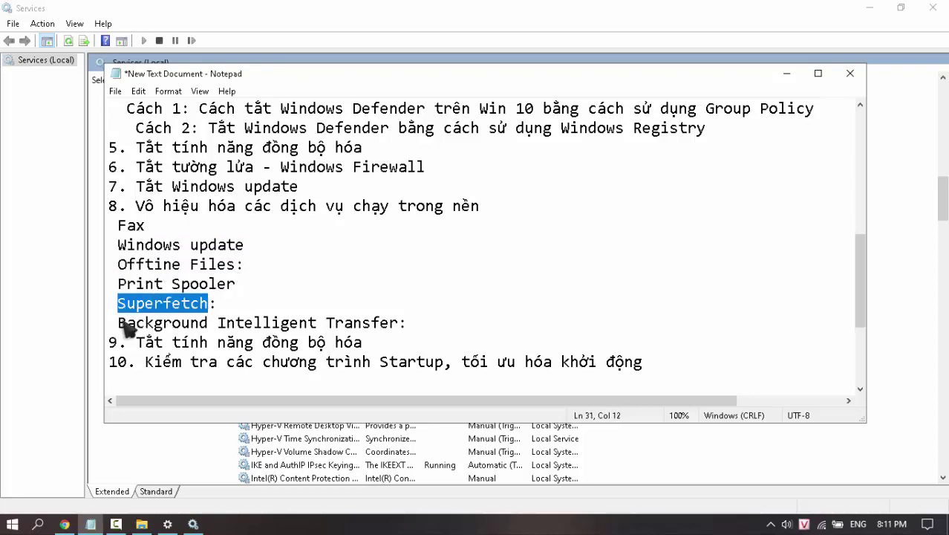
{"action": "left_click_drag", "start_coordinate": [119, 324], "coordinate": [402, 335]}
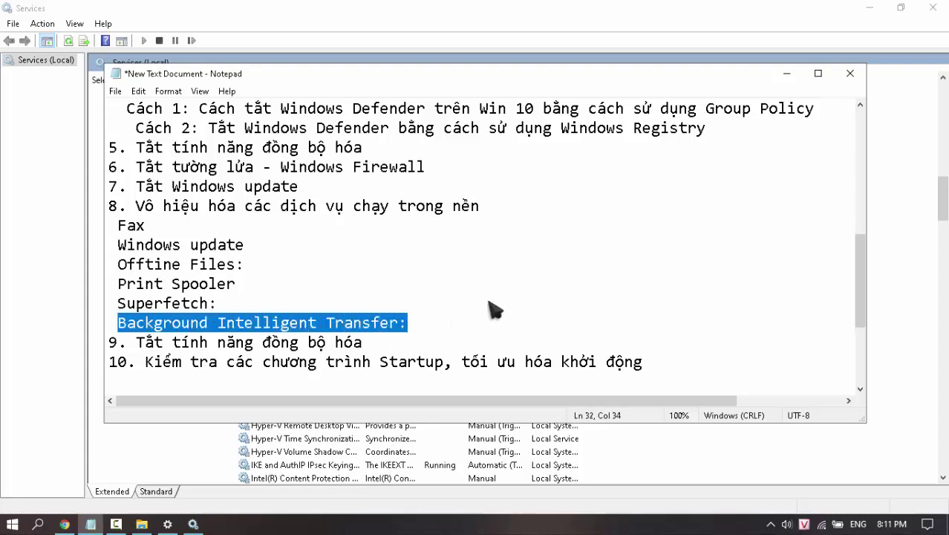
{"action": "left_click", "coordinate": [460, 306]}
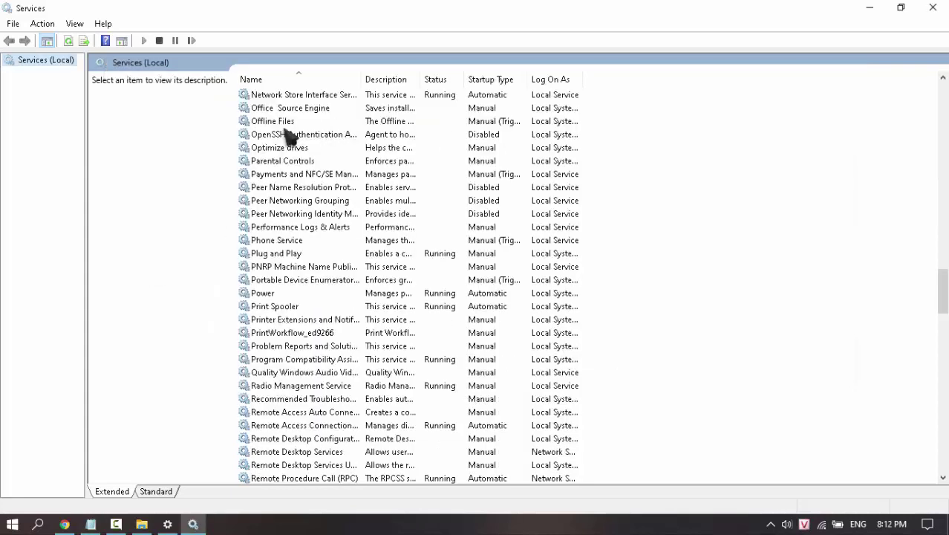
Step: Set the Offline Files service's startup type to Disabled, apply it, and close its properties
{"action": "left_click", "coordinate": [287, 122]}
{"action": "right_click", "coordinate": [290, 123]}
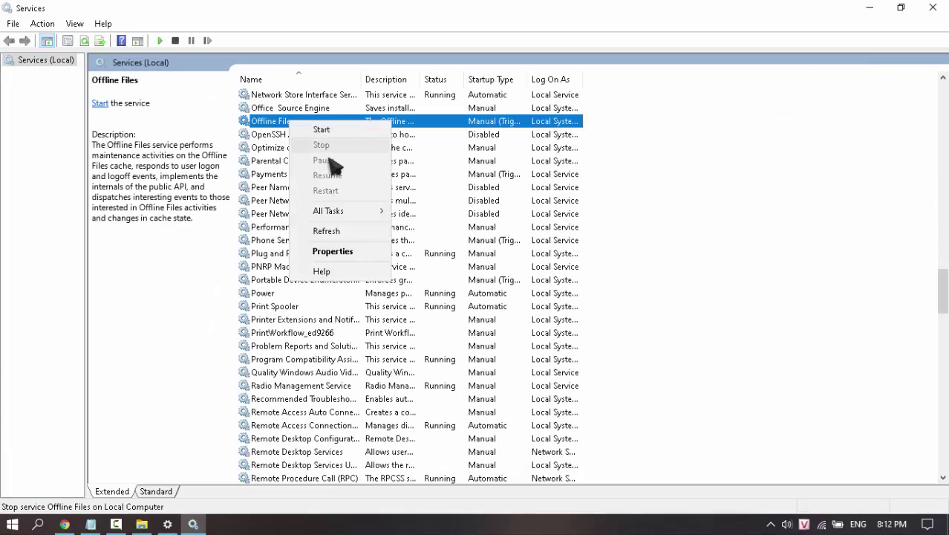
{"action": "left_click", "coordinate": [342, 253]}
{"action": "left_click", "coordinate": [477, 251]}
{"action": "left_click", "coordinate": [462, 283]}
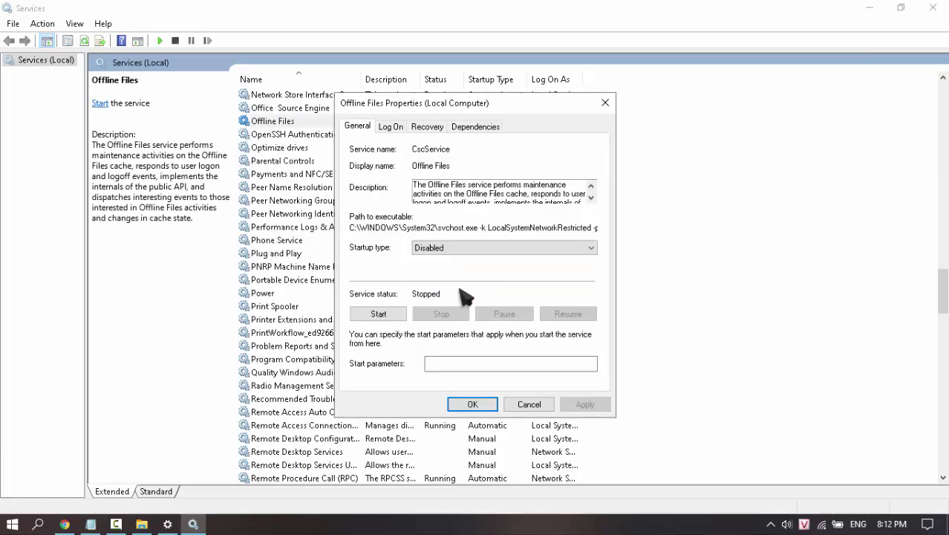
{"action": "left_click", "coordinate": [586, 405]}
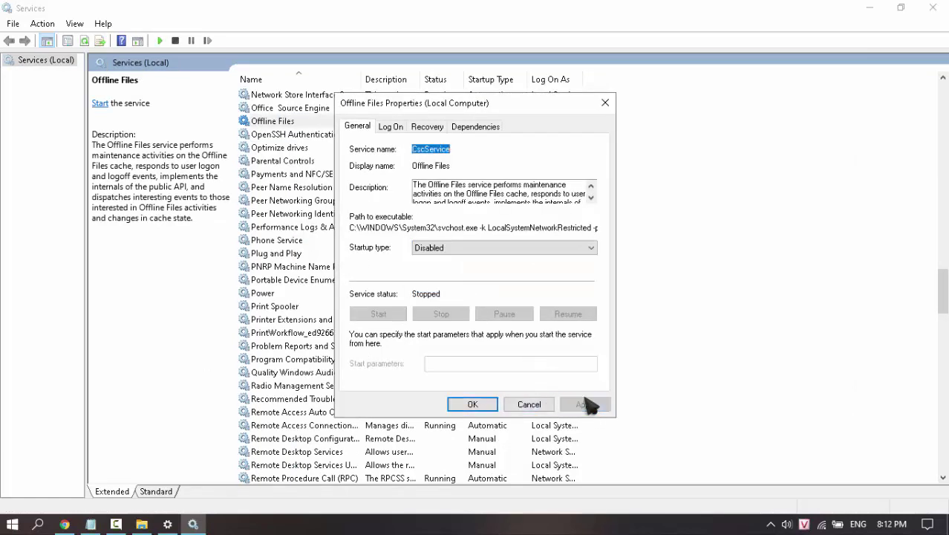
{"action": "left_click", "coordinate": [472, 405]}
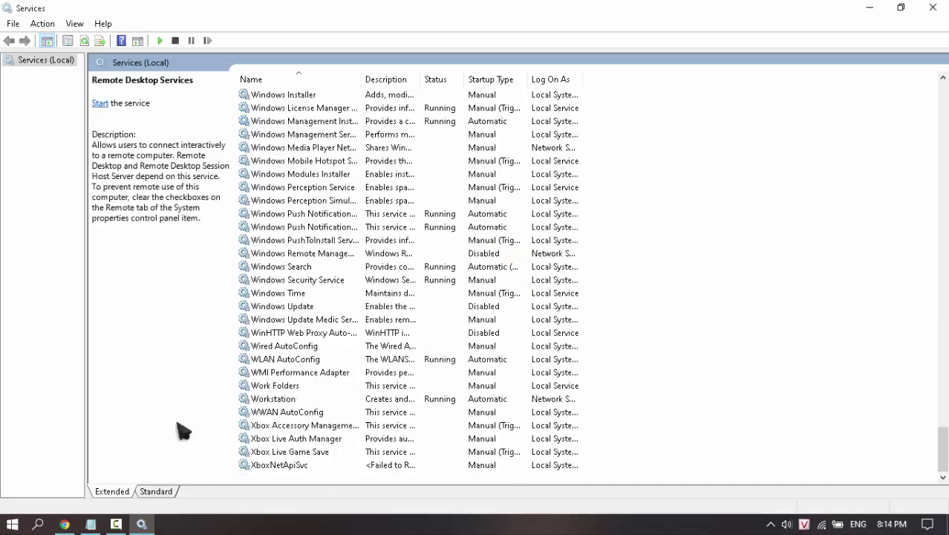
Step: Close the Services console, review the next tip in the Notepad notes, and minimize the notes
{"action": "left_click", "coordinate": [933, 7]}
{"action": "scroll", "coordinate": [110, 256], "scroll_direction": "down", "scroll_amount": 2}
{"action": "left_click_drag", "start_coordinate": [123, 248], "coordinate": [673, 248]}
{"action": "left_click", "coordinate": [785, 74]}
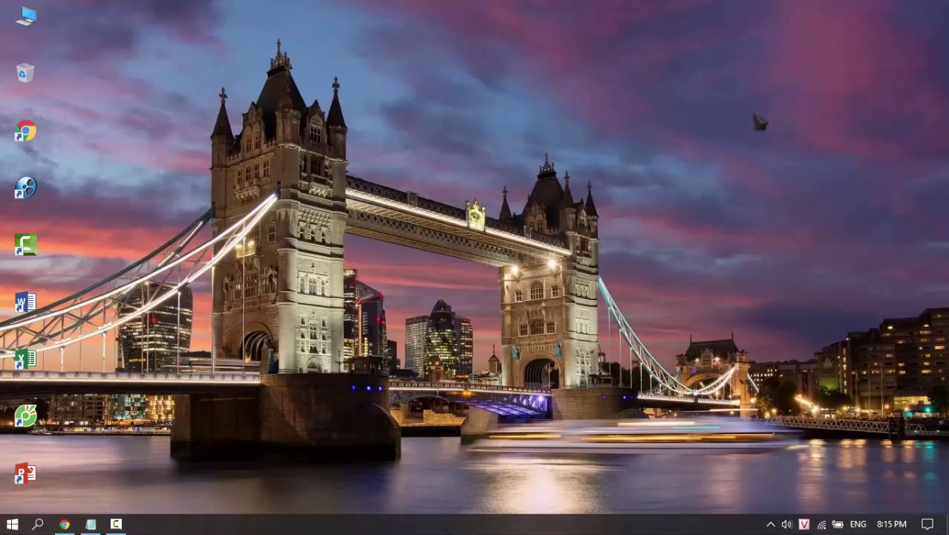
Step: Open the Colors personalization settings and examine the transparency, accent color and accent surface options
{"action": "right_click", "coordinate": [797, 251]}
{"action": "left_click", "coordinate": [813, 280]}
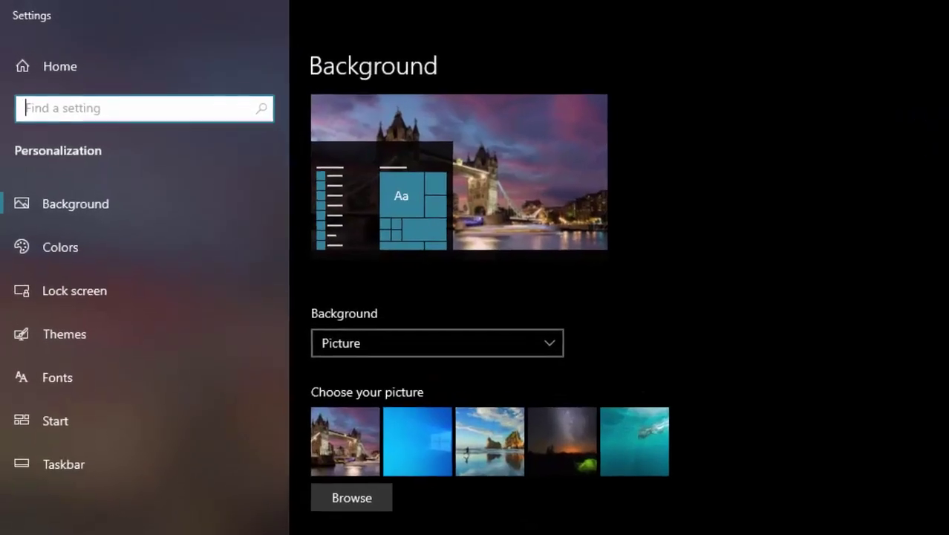
{"action": "left_click", "coordinate": [138, 252]}
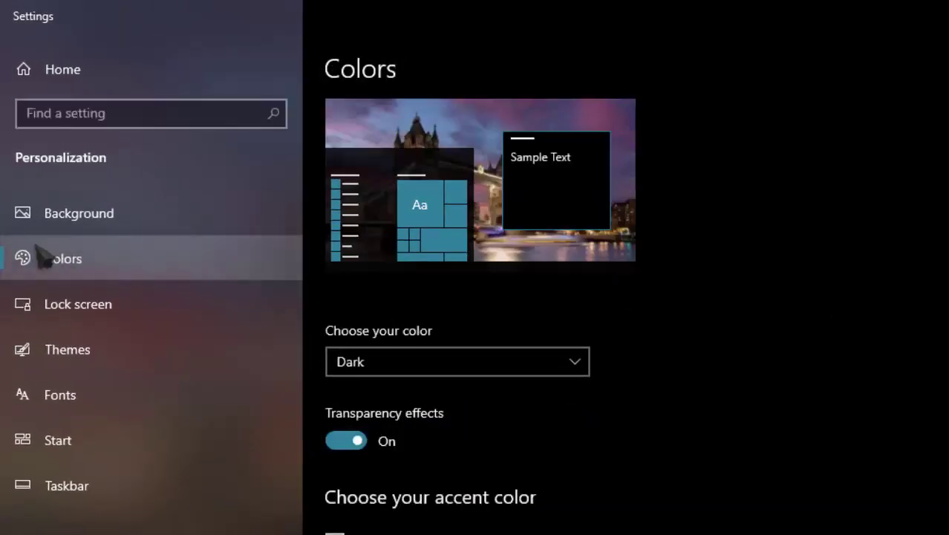
{"action": "scroll", "coordinate": [478, 303], "scroll_direction": "down", "scroll_amount": 2}
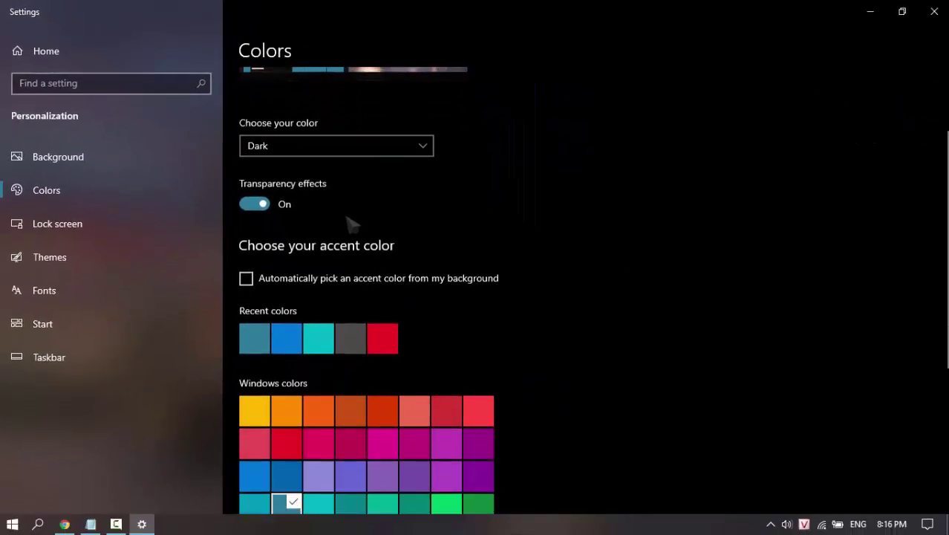
{"action": "scroll", "coordinate": [351, 221], "scroll_direction": "down", "scroll_amount": 4}
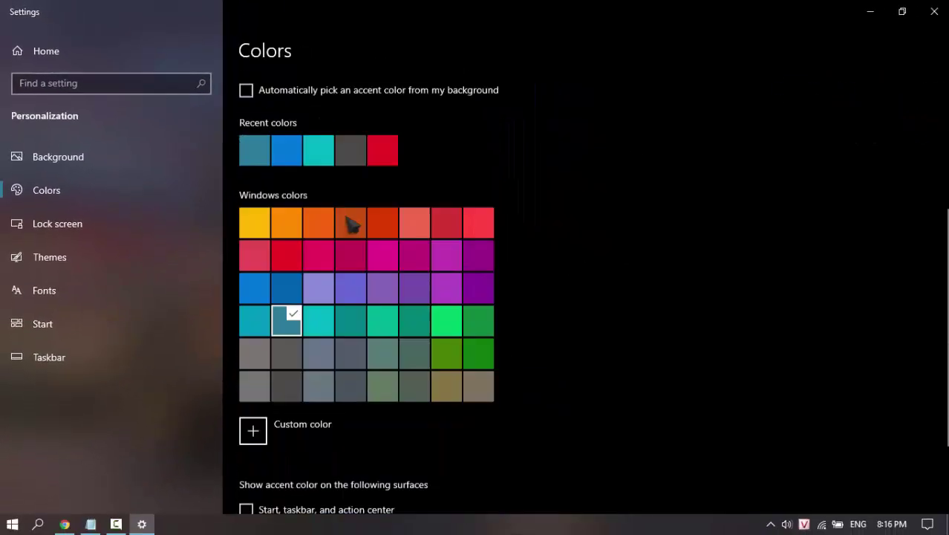
{"action": "scroll", "coordinate": [530, 220], "scroll_direction": "up", "scroll_amount": 2}
{"action": "scroll", "coordinate": [356, 256], "scroll_direction": "down", "scroll_amount": 2}
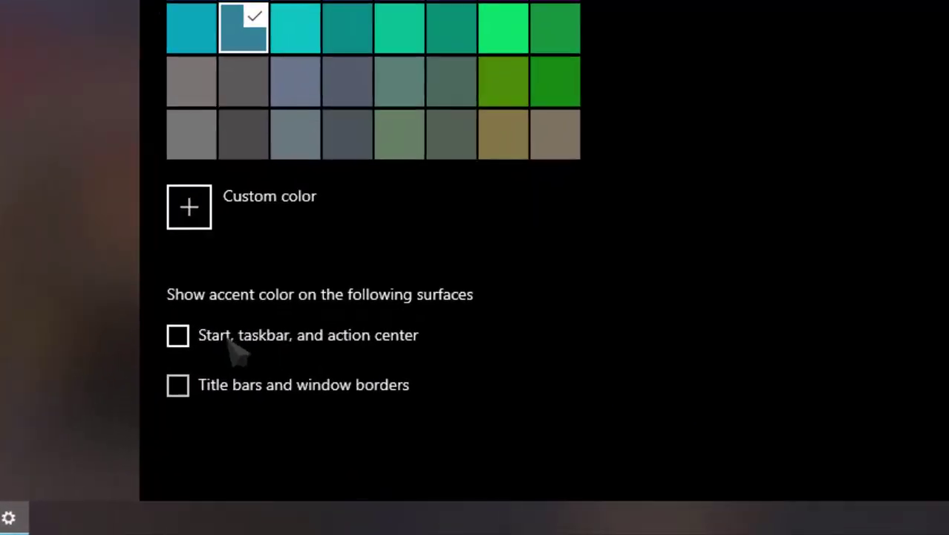
Step: Try the accent color on Start, taskbar, action center, title bars and window borders, clear both options, and close Settings
{"action": "left_click", "coordinate": [256, 415]}
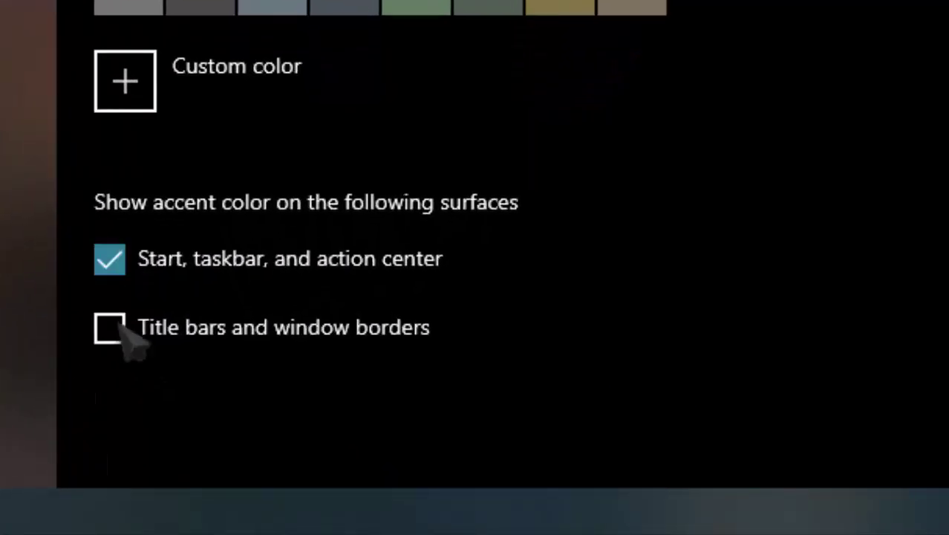
{"action": "left_click", "coordinate": [118, 329]}
{"action": "left_click", "coordinate": [117, 329]}
{"action": "left_click", "coordinate": [117, 262]}
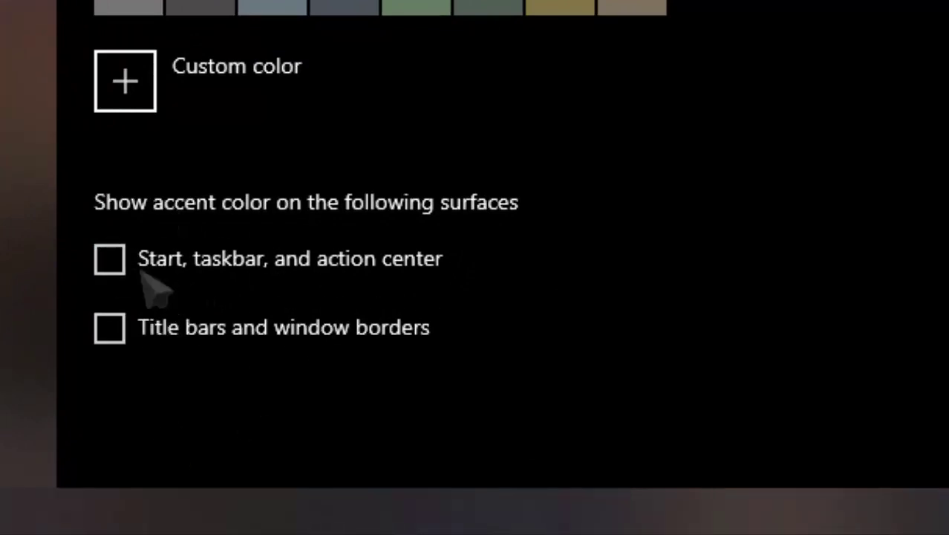
{"action": "scroll", "coordinate": [379, 223], "scroll_direction": "up", "scroll_amount": 4}
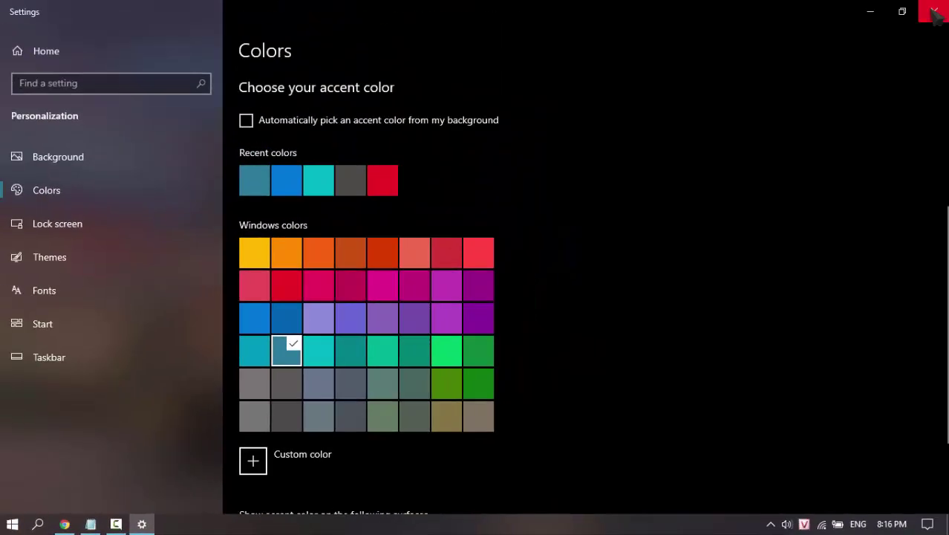
{"action": "left_click", "coordinate": [938, 10]}
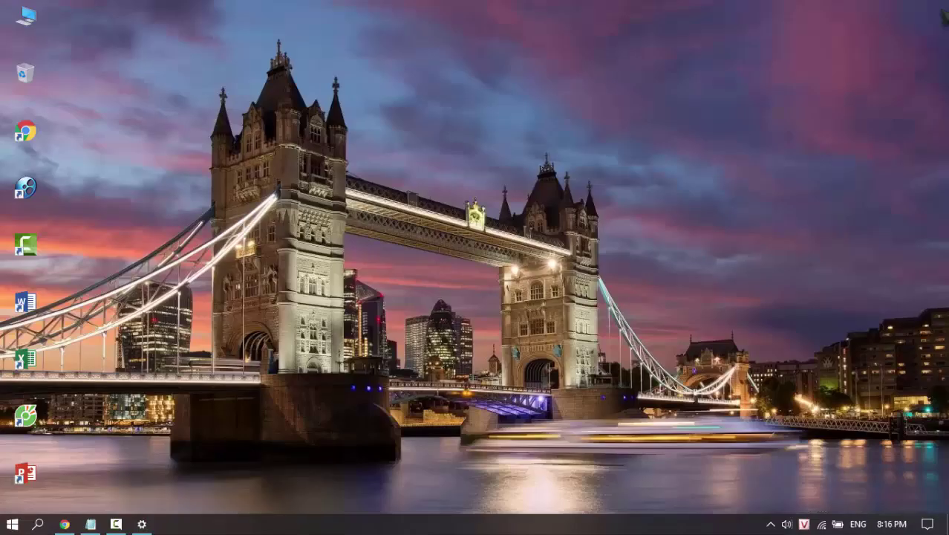
Step: Bring up the Notepad notes, review tip 10 about startup programs and boot optimization, and minimize the notes
{"action": "right_click", "coordinate": [743, 145]}
{"action": "left_click", "coordinate": [747, 145]}
{"action": "left_click", "coordinate": [90, 523]}
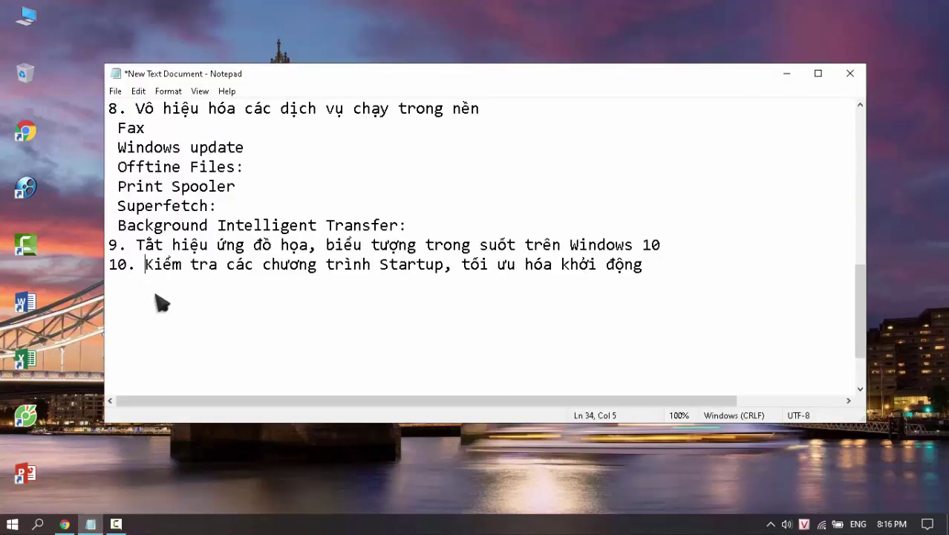
{"action": "left_click_drag", "start_coordinate": [115, 268], "coordinate": [630, 284]}
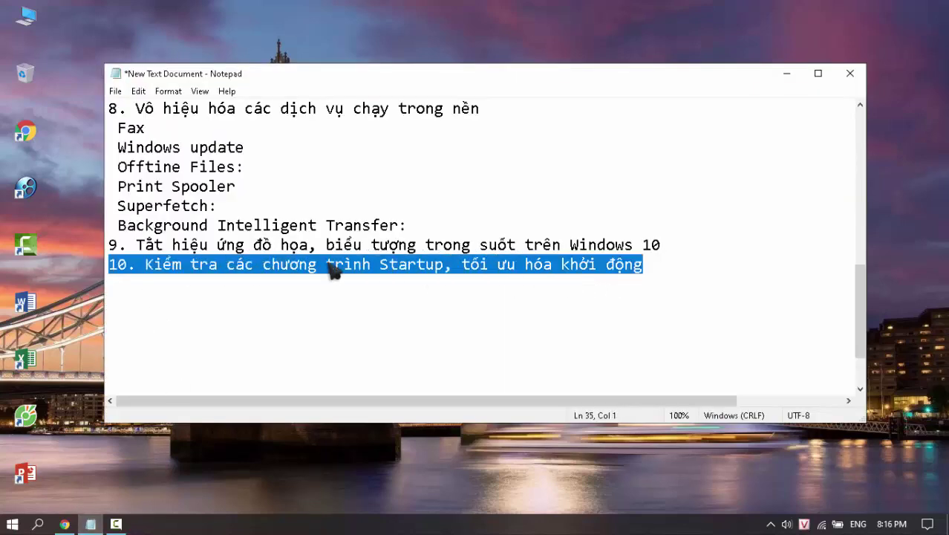
{"action": "left_click", "coordinate": [251, 271]}
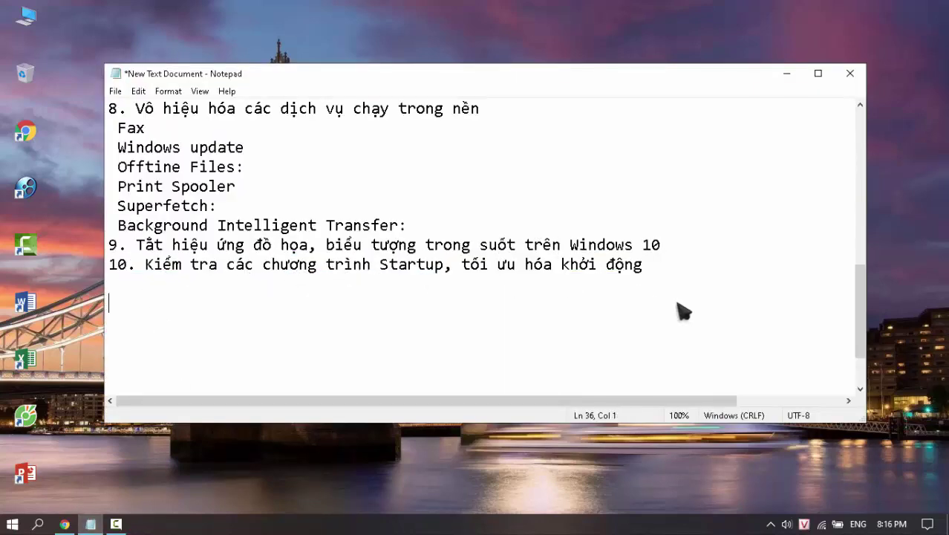
{"action": "left_click", "coordinate": [788, 74]}
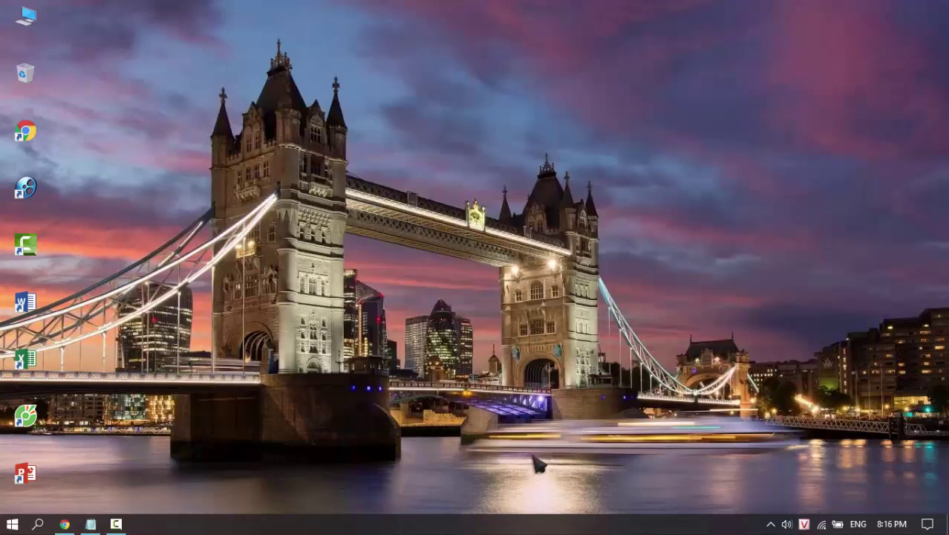
Step: Open Task Manager's list of startup programs and disable Advanced SystemCare Tray
{"action": "right_click", "coordinate": [468, 525]}
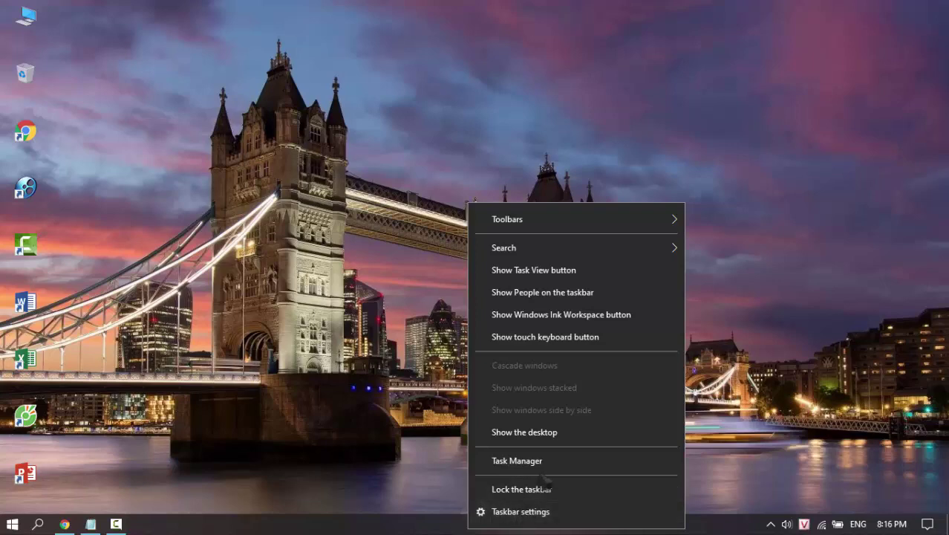
{"action": "left_click", "coordinate": [547, 466]}
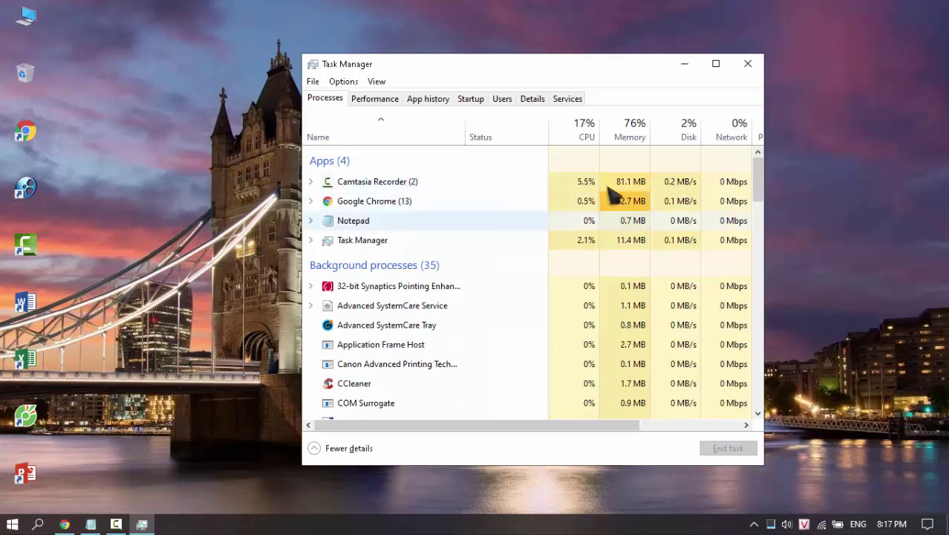
{"action": "left_click", "coordinate": [473, 99]}
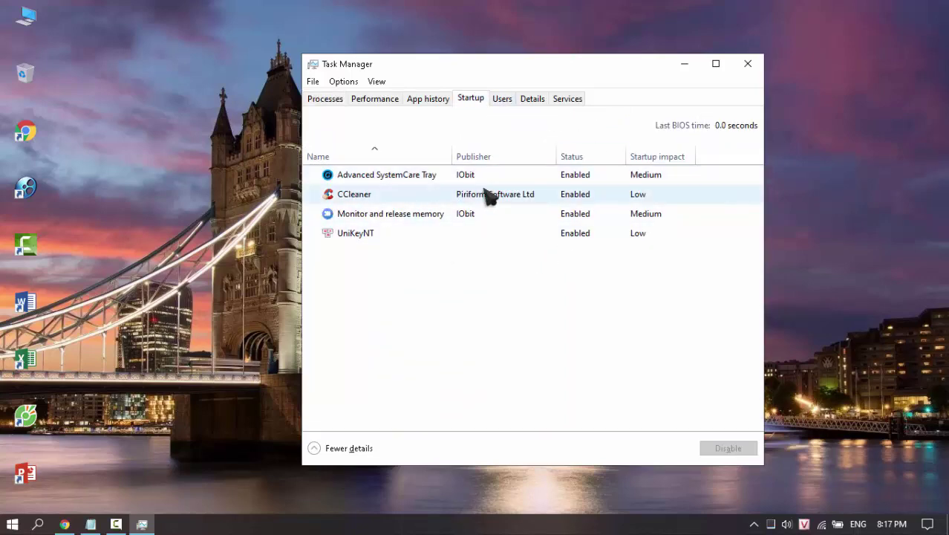
{"action": "left_click", "coordinate": [561, 182]}
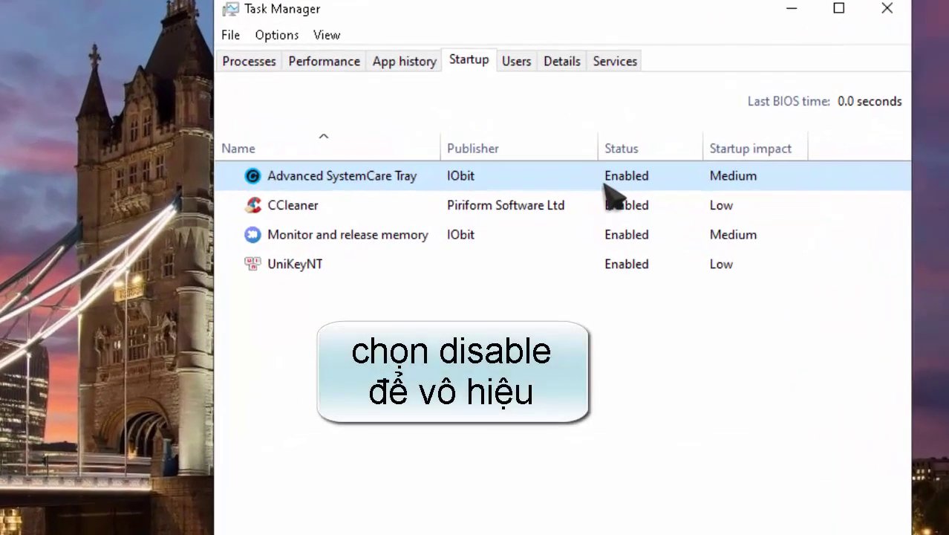
{"action": "right_click", "coordinate": [561, 182]}
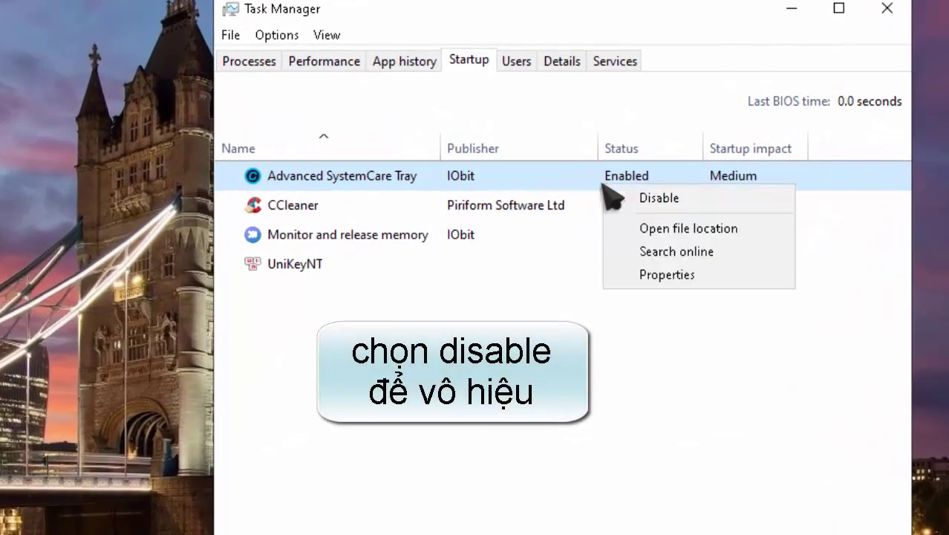
{"action": "left_click", "coordinate": [648, 195]}
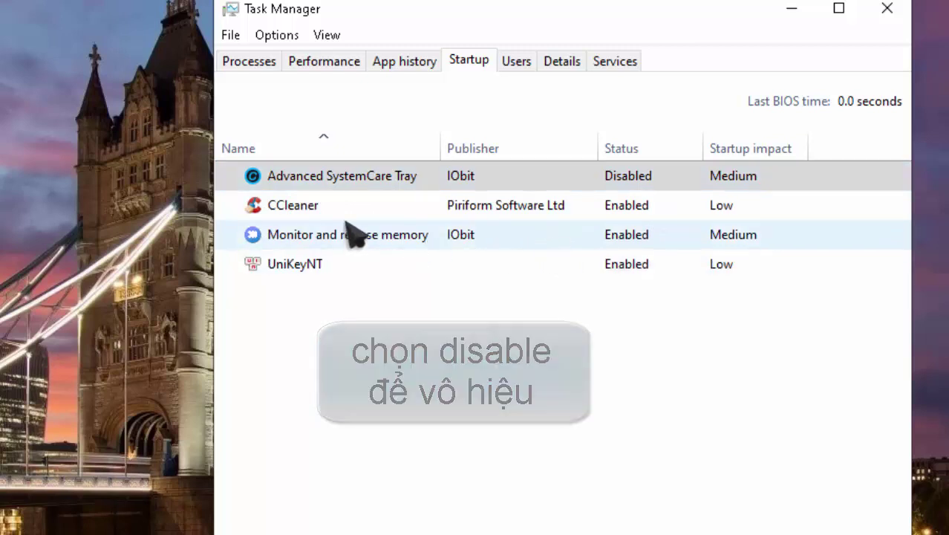
Step: Try to disable the Monitor and release memory startup program
{"action": "left_click", "coordinate": [353, 234]}
{"action": "right_click", "coordinate": [426, 231]}
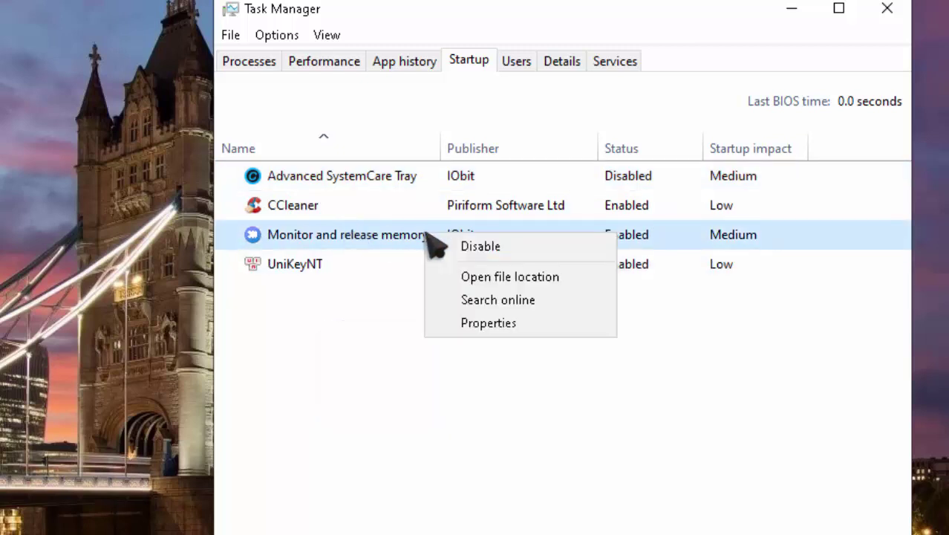
{"action": "left_click", "coordinate": [511, 249]}
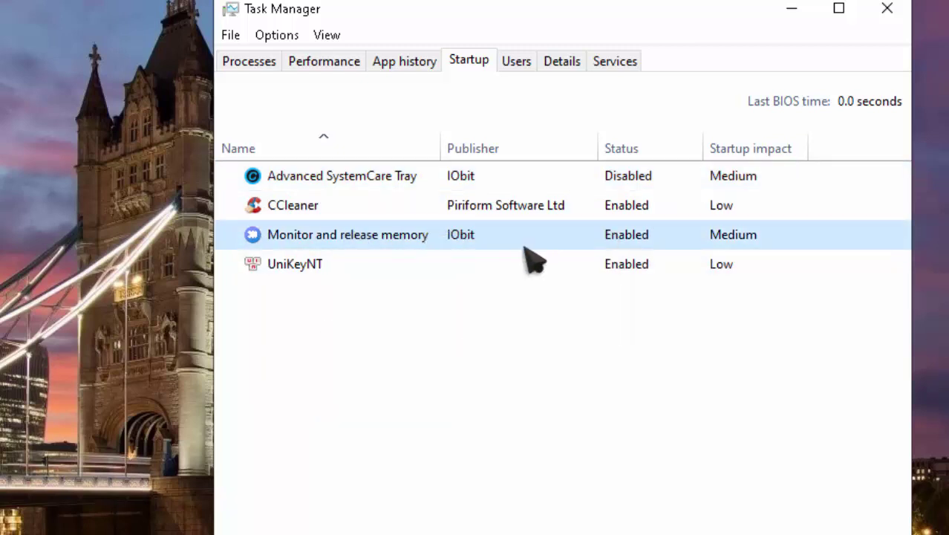
{"action": "right_click", "coordinate": [606, 236]}
{"action": "left_click", "coordinate": [676, 246]}
Step: Close Task Manager and refresh the desktop
{"action": "left_click", "coordinate": [565, 206]}
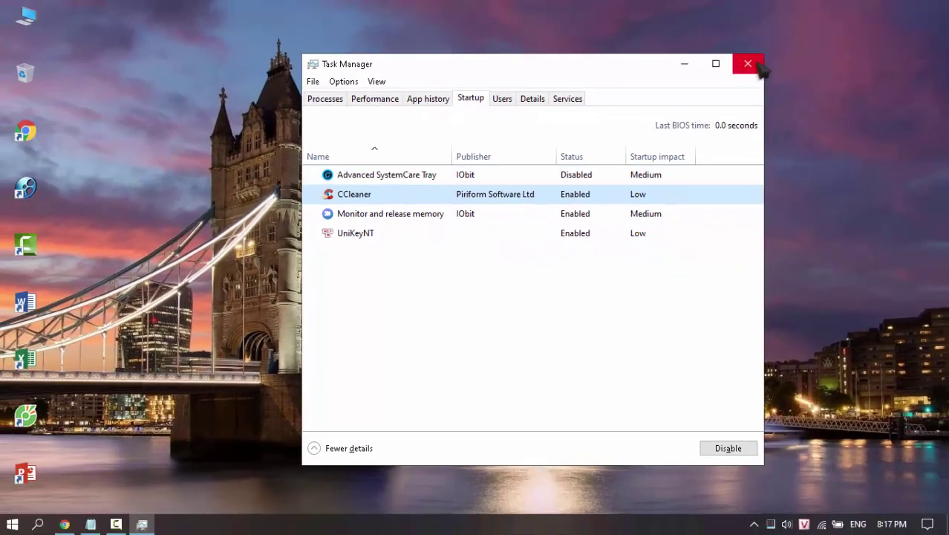
{"action": "left_click", "coordinate": [758, 65]}
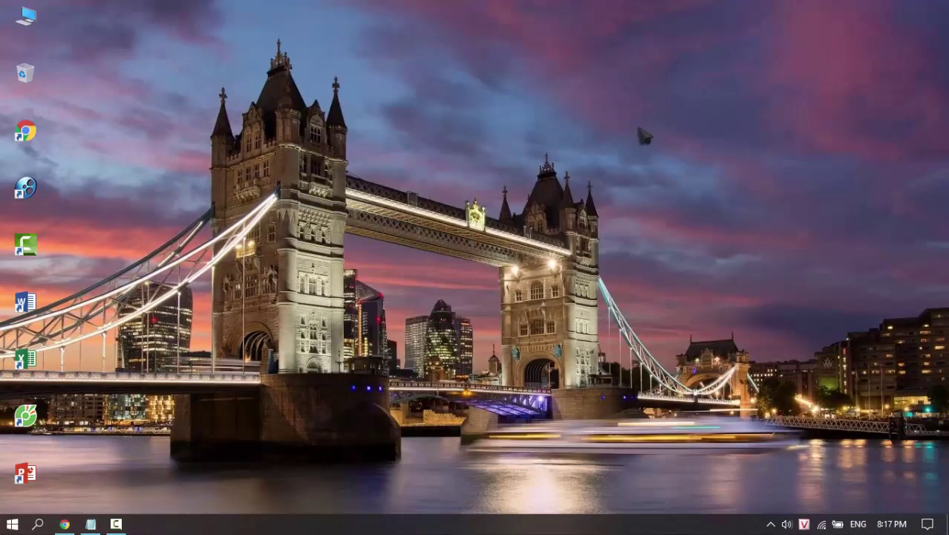
{"action": "right_click", "coordinate": [600, 139]}
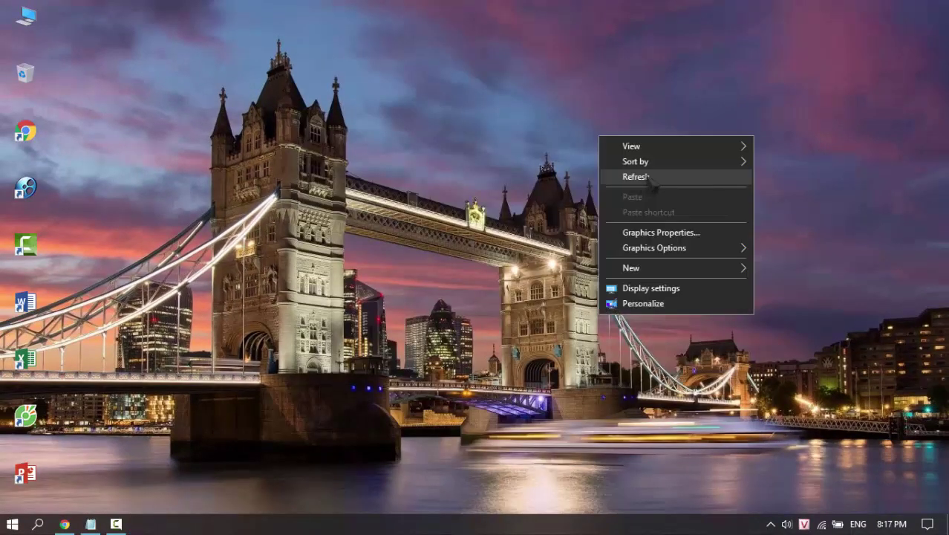
{"action": "left_click", "coordinate": [649, 178]}
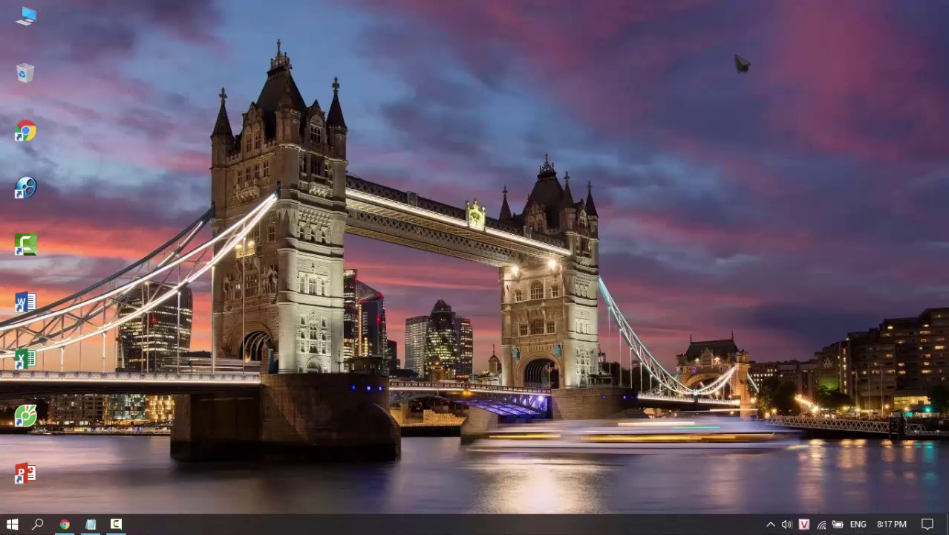
Step: Open System Configuration by running msconfig in place of the previous Run command
{"action": "key", "text": "super+r"}
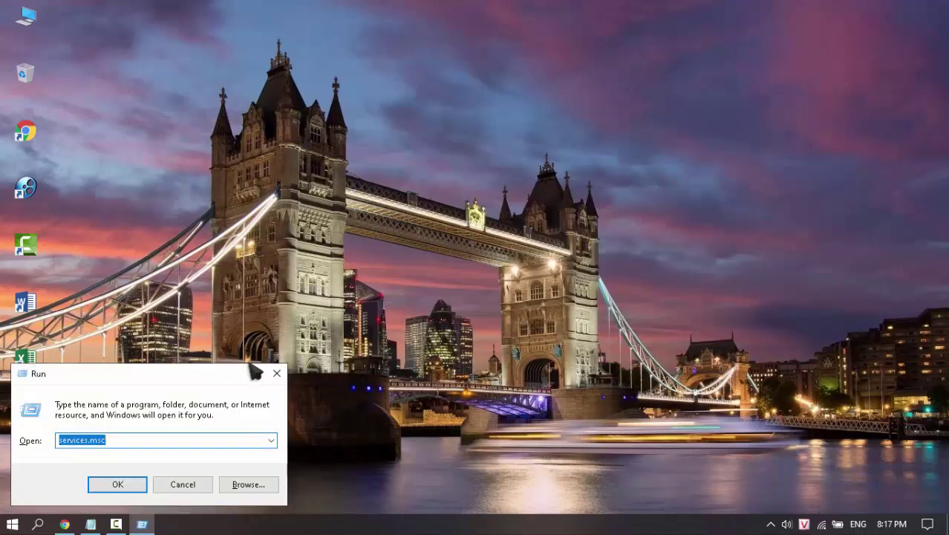
{"action": "left_click", "coordinate": [153, 448]}
{"action": "key", "text": "BackSpace"}
{"action": "key", "text": "BackSpace"}
{"action": "key", "text": "BackSpace"}
{"action": "key", "text": "BackSpace"}
{"action": "key", "text": "BackSpace"}
{"action": "key", "text": "BackSpace"}
{"action": "key", "text": "BackSpace"}
{"action": "key", "text": "BackSpace"}
{"action": "key", "text": "BackSpace"}
{"action": "key", "text": "BackSpace"}
{"action": "key", "text": "BackSpace"}
{"action": "key", "text": "BackSpace"}
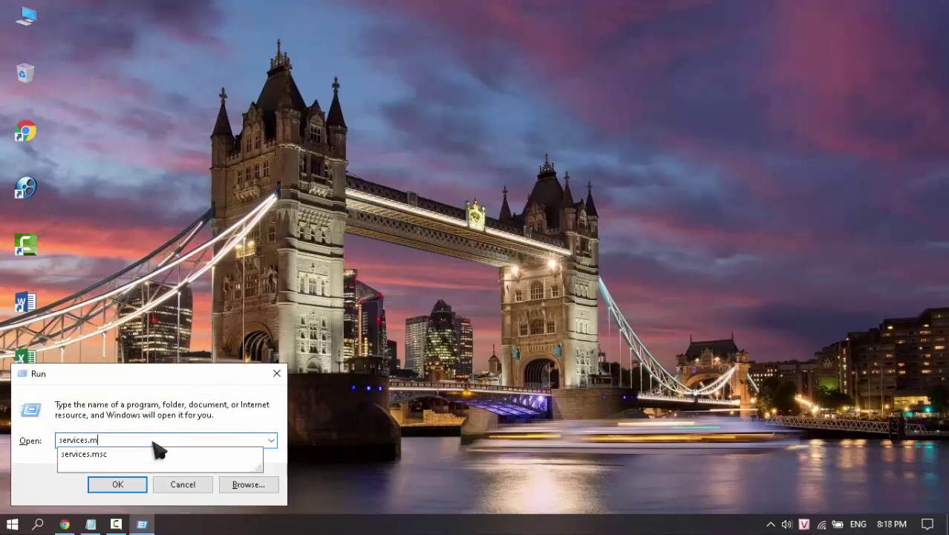
{"action": "type", "text": "msconf"}
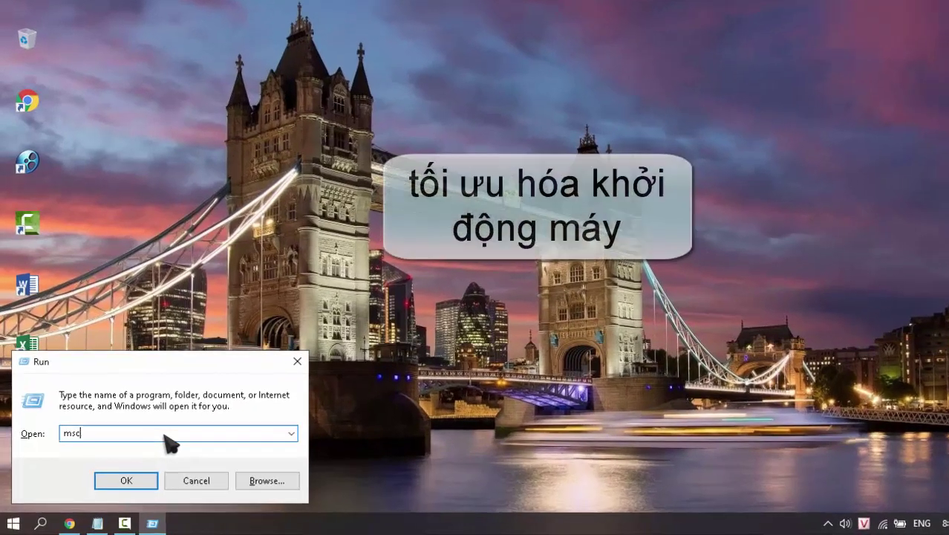
{"action": "type", "text": "g"}
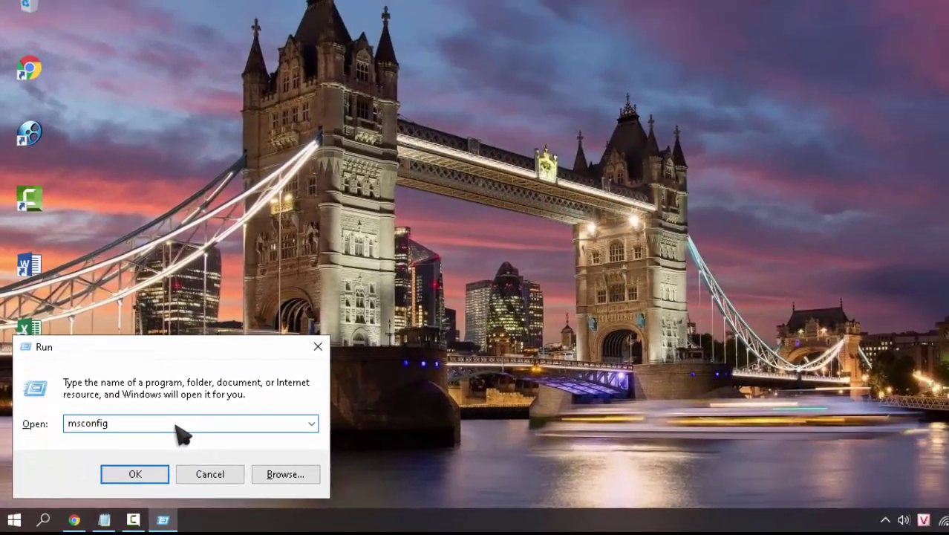
{"action": "key", "text": "Return"}
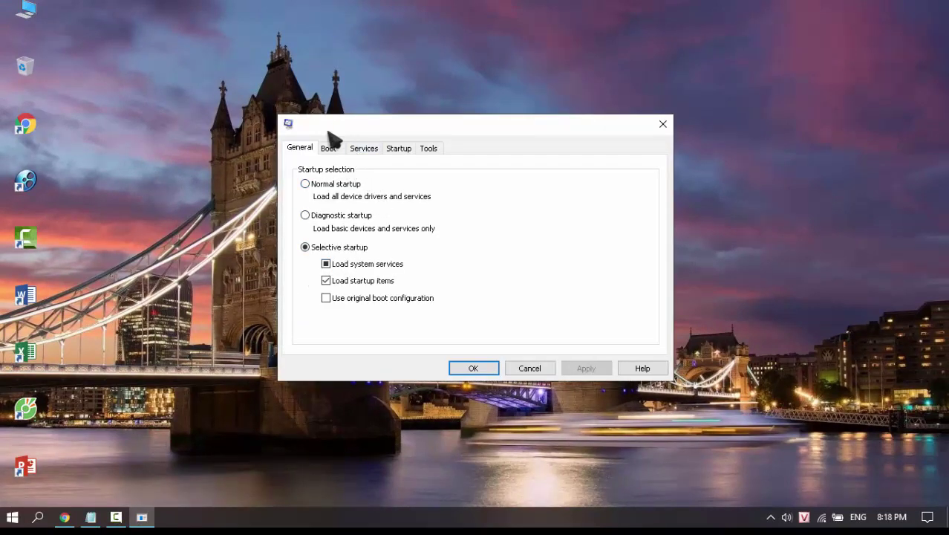
Step: Set the boot timeout to 3 seconds in the System Configuration boot settings
{"action": "left_click", "coordinate": [328, 149]}
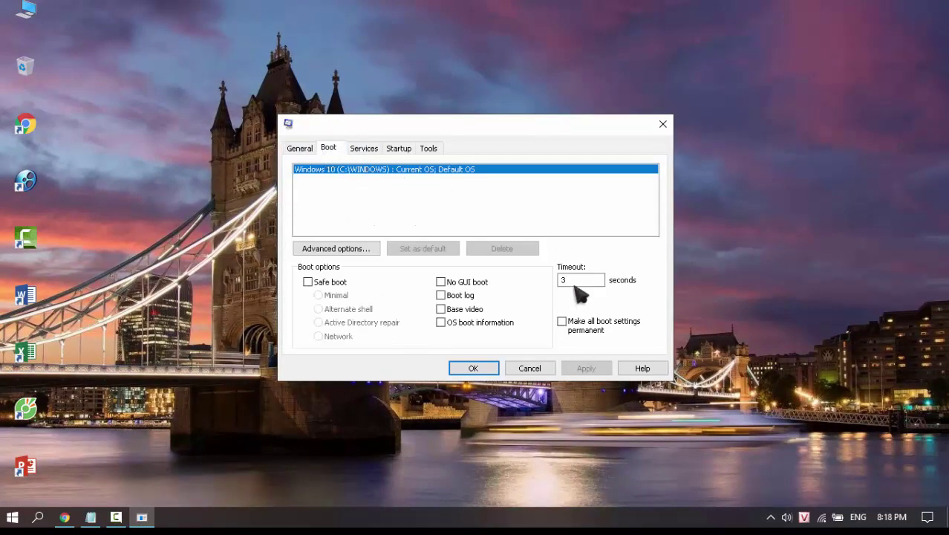
{"action": "double_click", "coordinate": [562, 279]}
{"action": "type", "text": "3"}
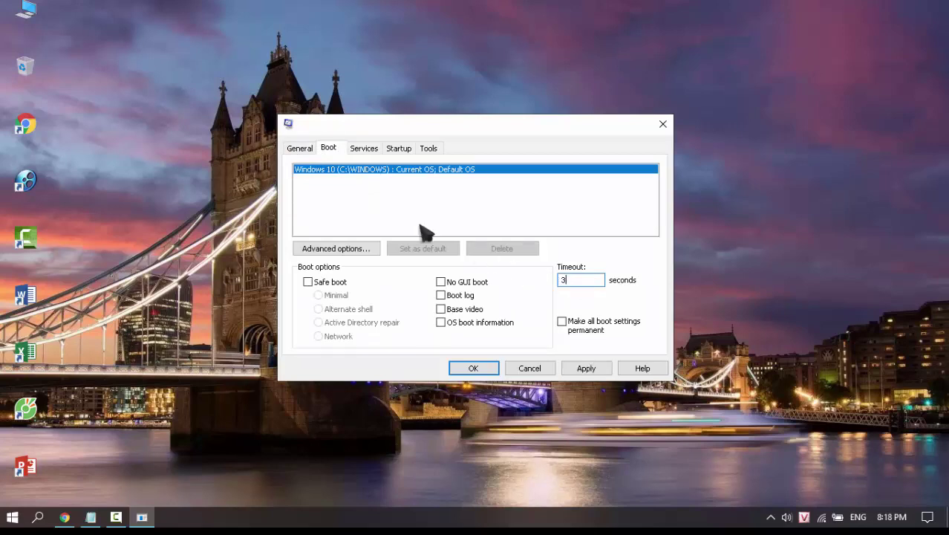
Step: Enable the number of processors option in the advanced boot options and set it to 4
{"action": "left_click", "coordinate": [346, 251]}
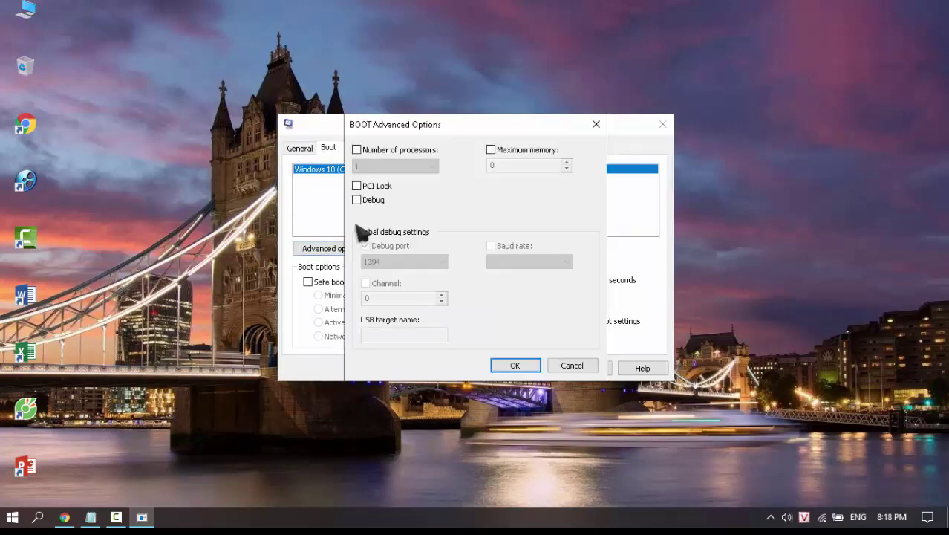
{"action": "left_click", "coordinate": [357, 149]}
{"action": "left_click", "coordinate": [394, 166]}
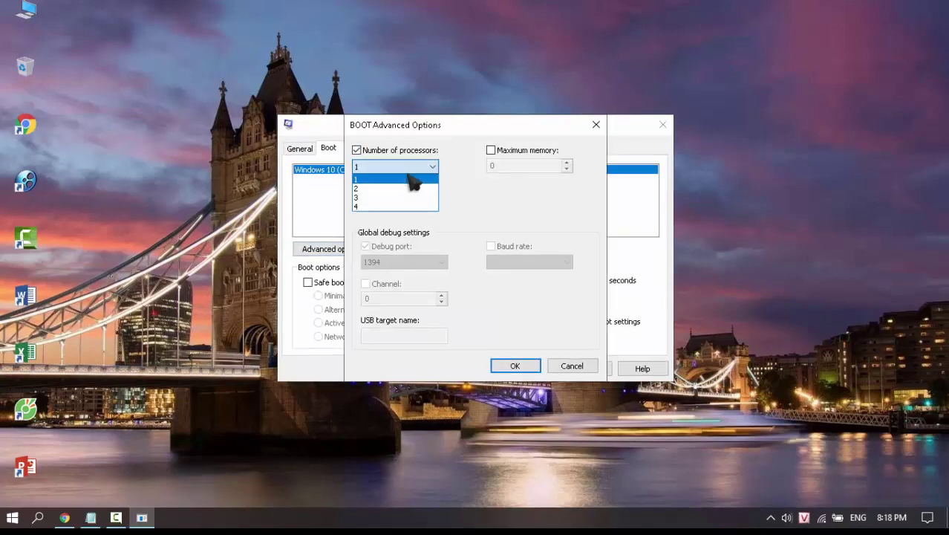
{"action": "left_click", "coordinate": [397, 213]}
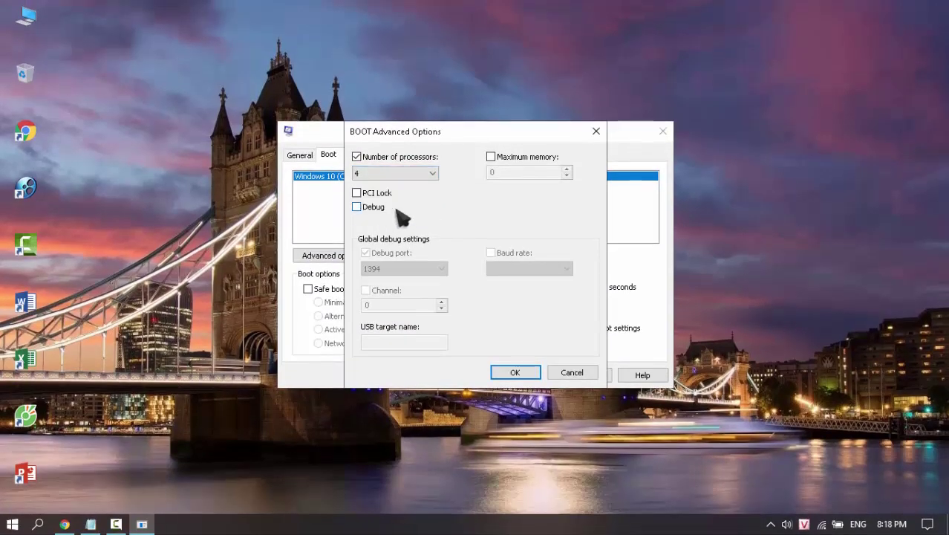
Step: Confirm the advanced boot options, then hide all Microsoft services and disable all the remaining services
{"action": "left_click", "coordinate": [512, 373]}
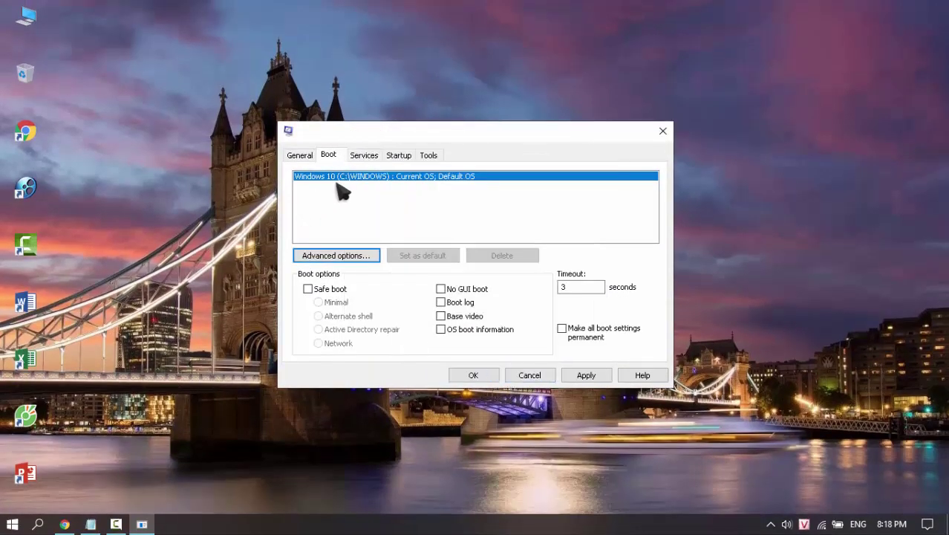
{"action": "left_click", "coordinate": [370, 158]}
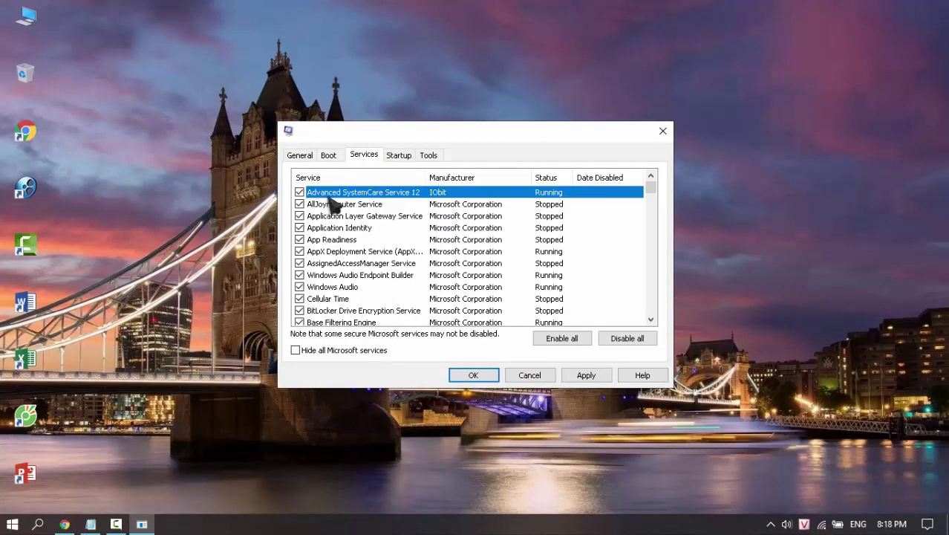
{"action": "left_click", "coordinate": [312, 352]}
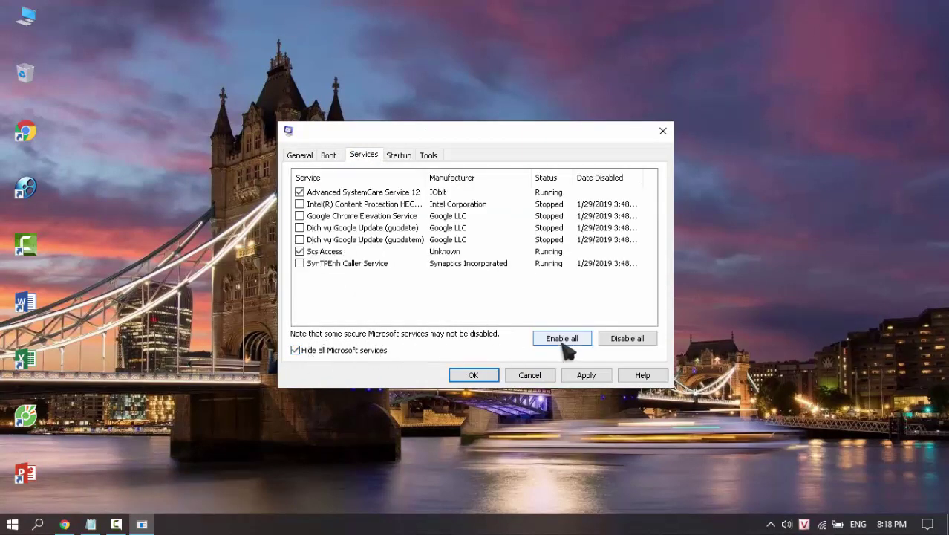
{"action": "left_click", "coordinate": [630, 342]}
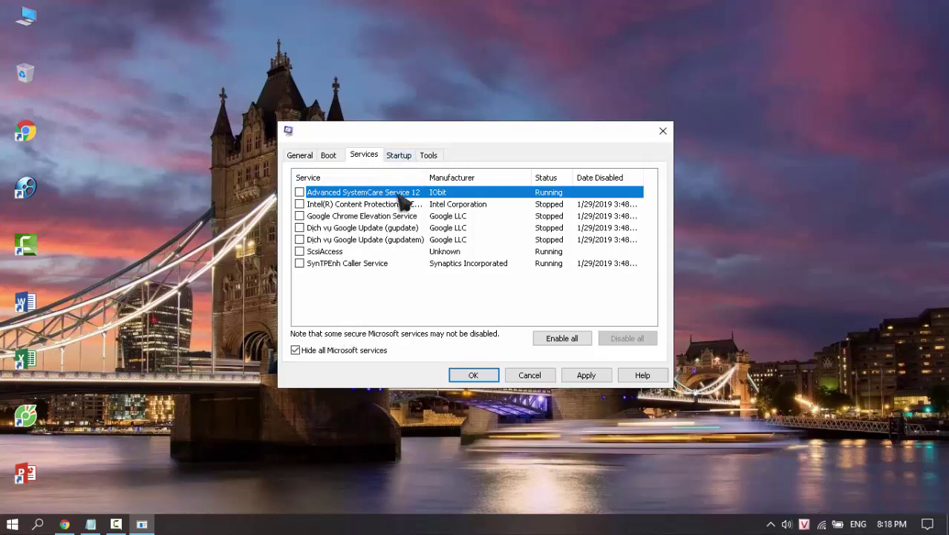
Step: Apply the System Configuration changes and restart the computer
{"action": "left_click", "coordinate": [401, 158]}
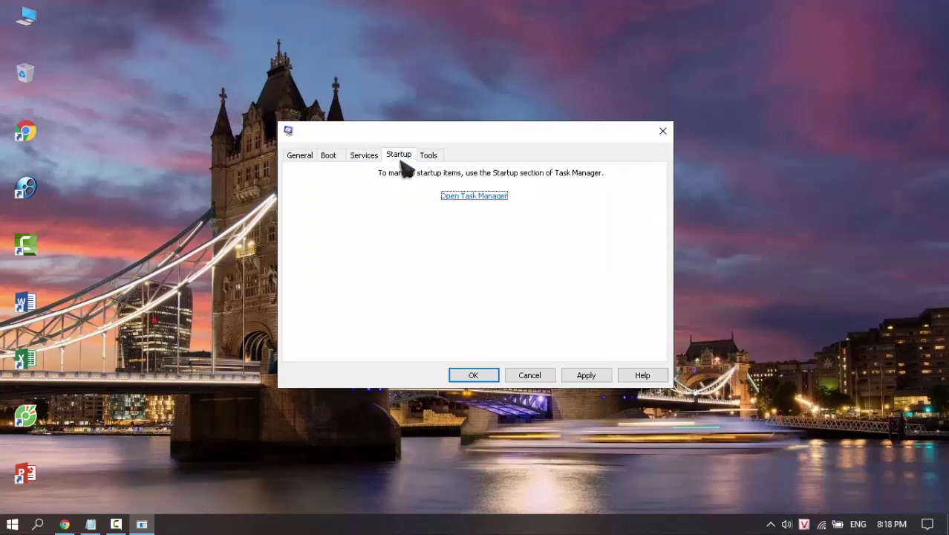
{"action": "left_click", "coordinate": [364, 155]}
{"action": "left_click", "coordinate": [402, 155]}
{"action": "left_click", "coordinate": [586, 376]}
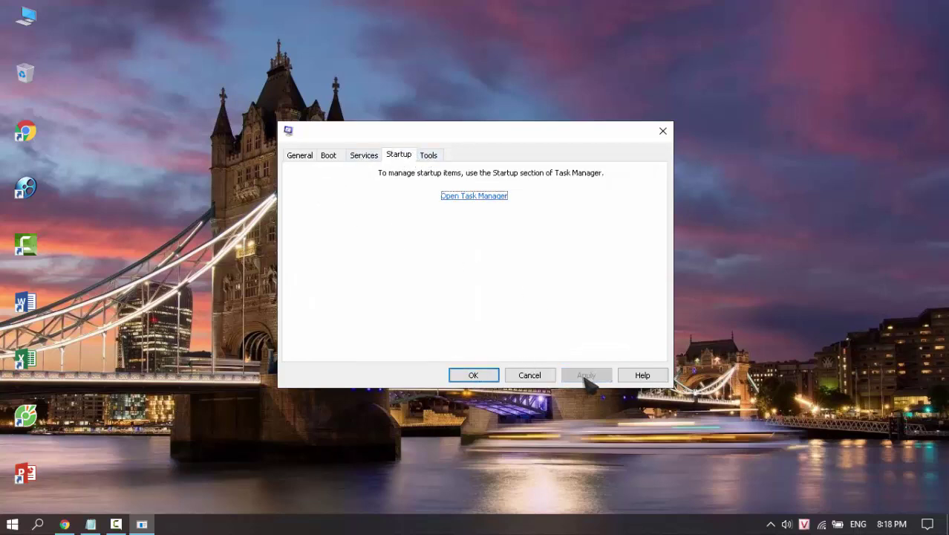
{"action": "left_click", "coordinate": [480, 377]}
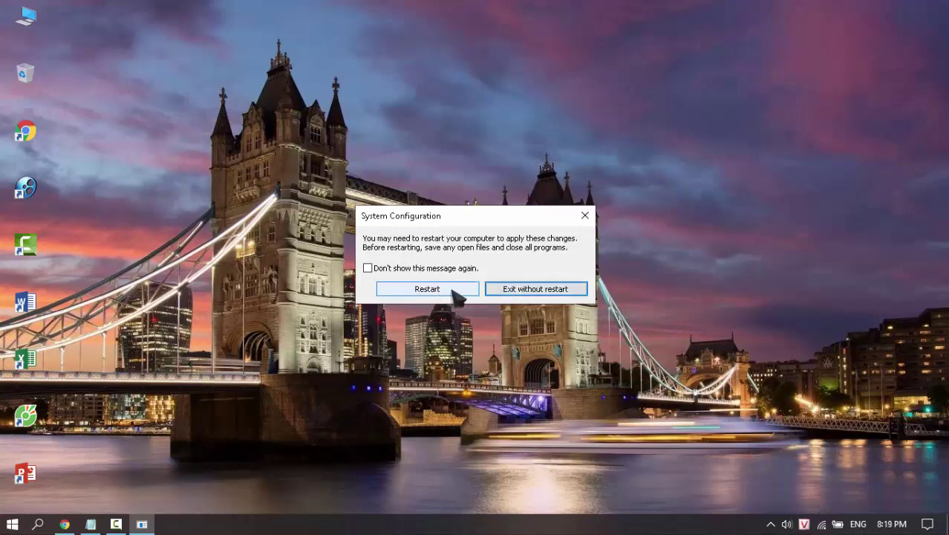
{"action": "left_click", "coordinate": [423, 288]}
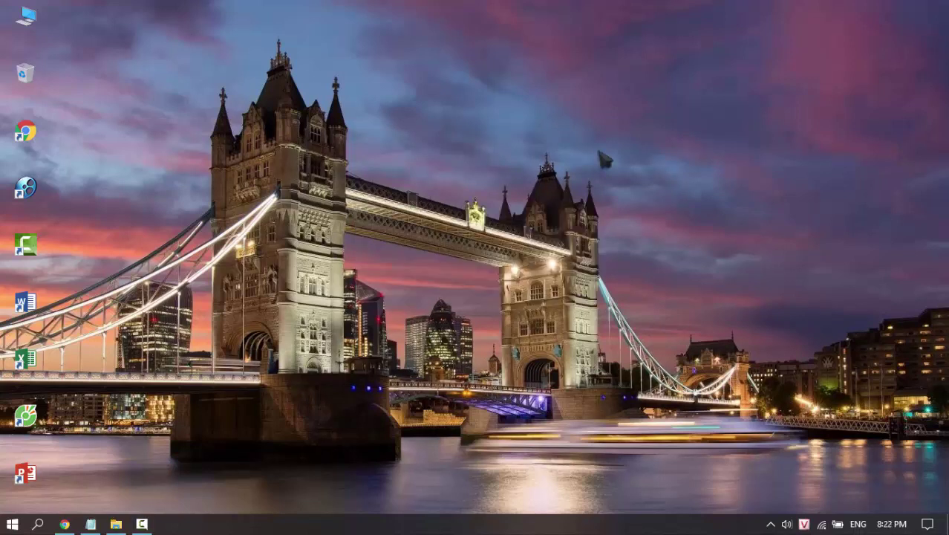
Step: Refresh the desktop and bring up the Notepad tips list in a maximized window
{"action": "right_click", "coordinate": [601, 153]}
{"action": "left_click", "coordinate": [669, 192]}
{"action": "left_click", "coordinate": [90, 524]}
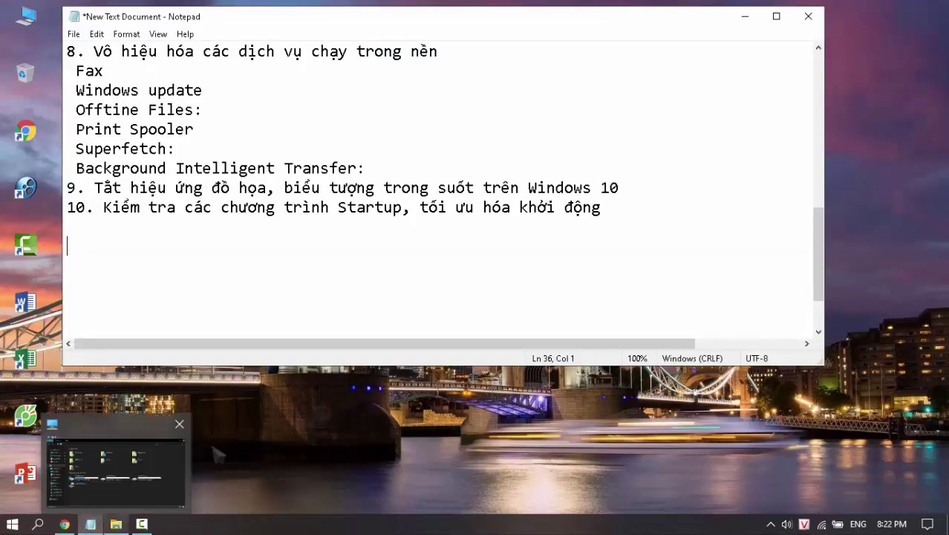
{"action": "scroll", "coordinate": [518, 262], "scroll_direction": "down", "scroll_amount": 2}
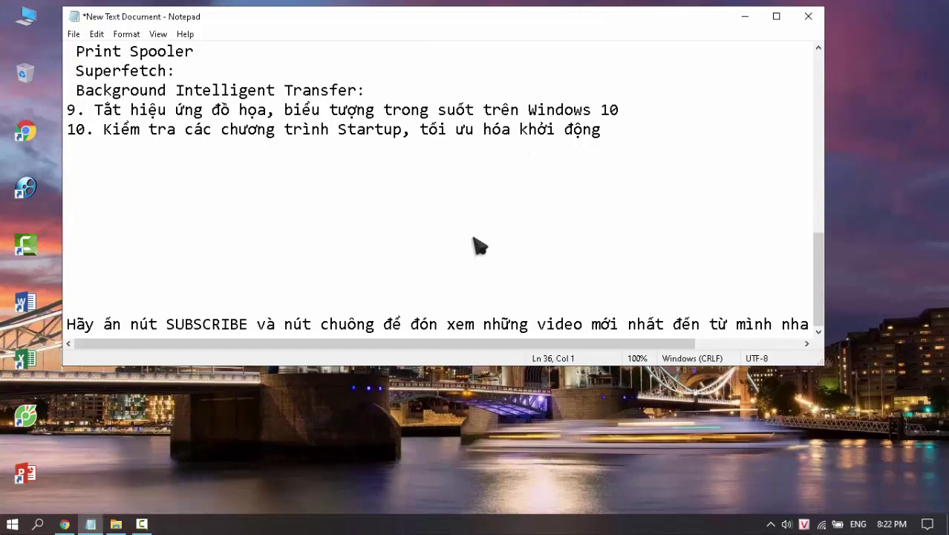
{"action": "key", "text": "super+Up"}
Step: Highlight parts of the closing SUBSCRIBE line below the tips list while reading it
{"action": "left_click_drag", "start_coordinate": [5, 469], "coordinate": [459, 469]}
{"action": "left_click_drag", "start_coordinate": [676, 454], "coordinate": [544, 483]}
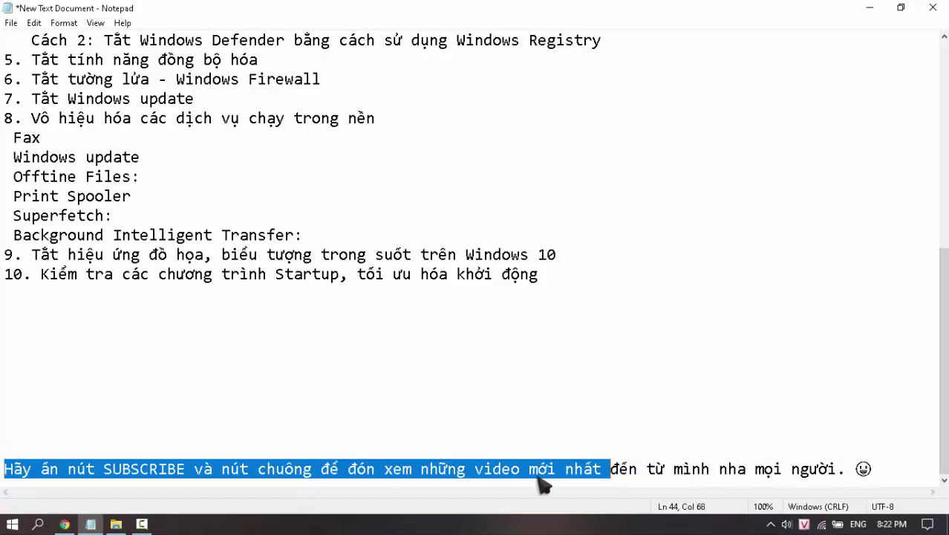
{"action": "left_click", "coordinate": [179, 455]}
{"action": "left_click_drag", "start_coordinate": [824, 461], "coordinate": [880, 479]}
{"action": "left_click", "coordinate": [875, 462]}
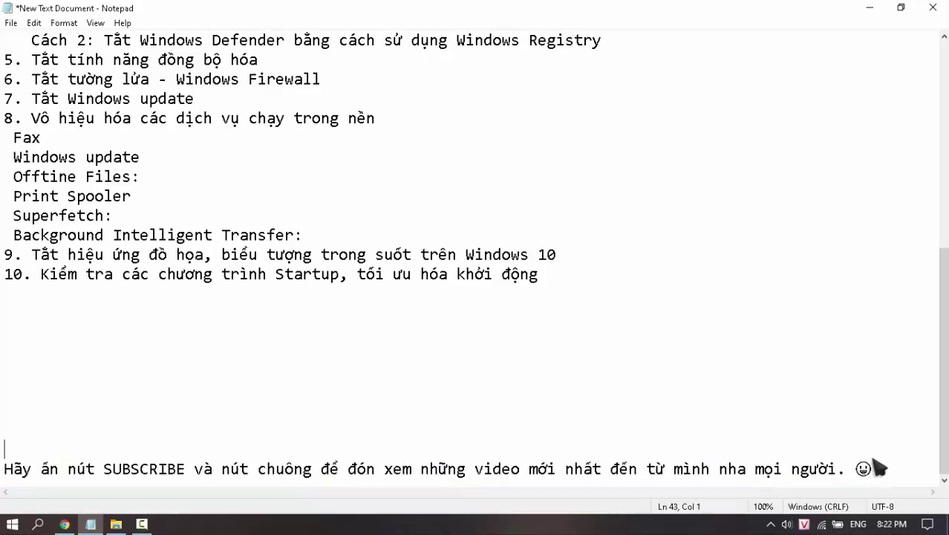